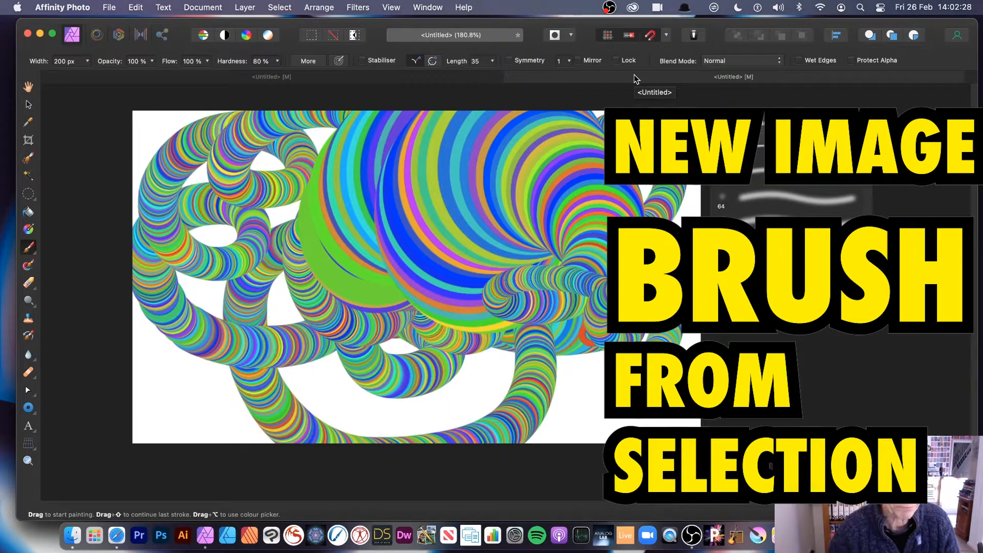
Undo the painted brush strokes until the canvas is blank.
{"action": "key", "text": "super+z"}
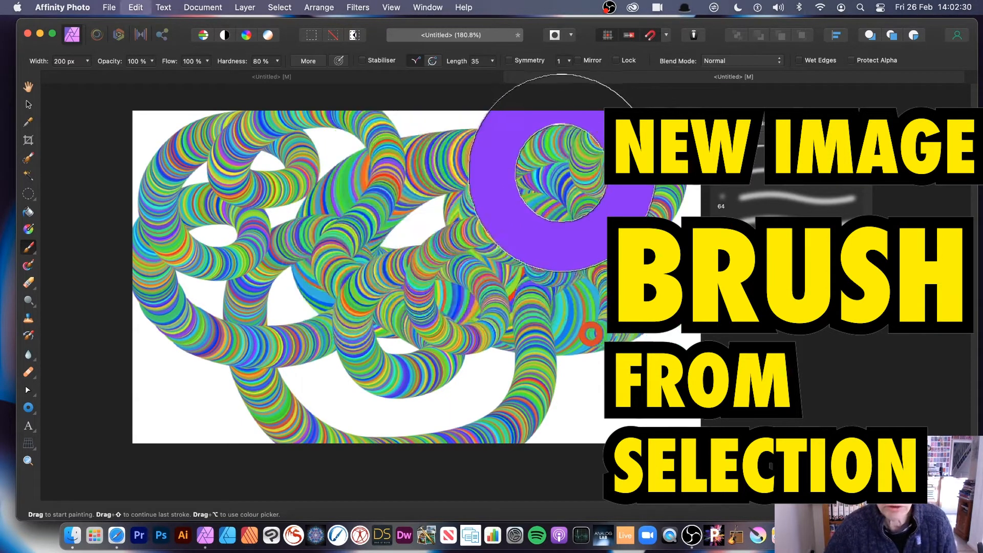
{"action": "key", "text": "super+z"}
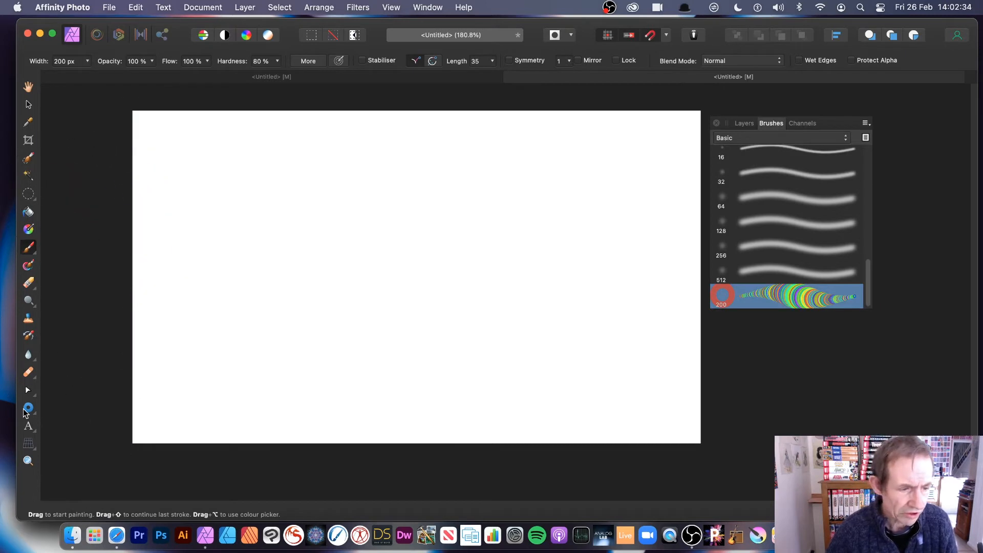
Draw a donut with an orange-red fill and a 50% hole radius near the middle of the canvas.
{"action": "left_click", "coordinate": [29, 408]}
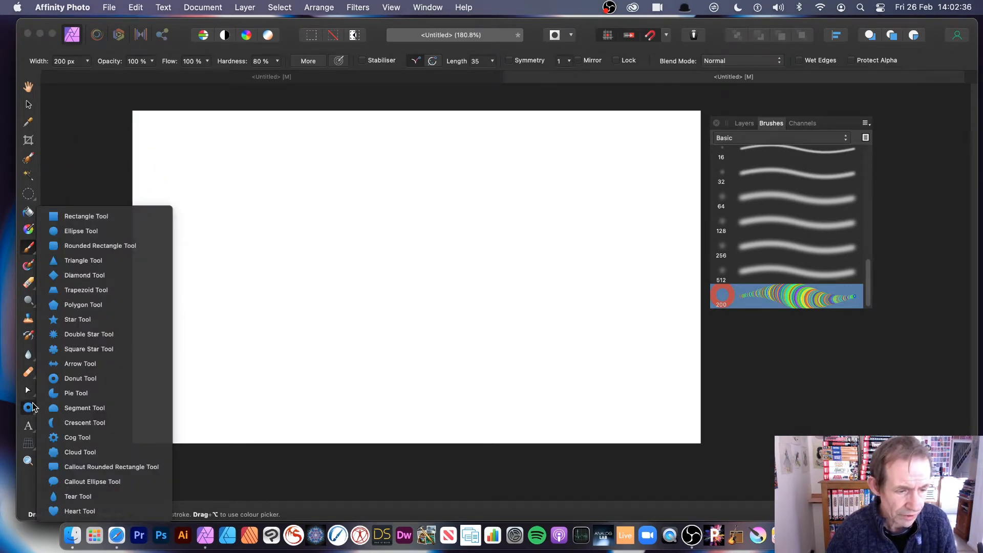
{"action": "left_click", "coordinate": [82, 379]}
{"action": "left_click", "coordinate": [80, 62]}
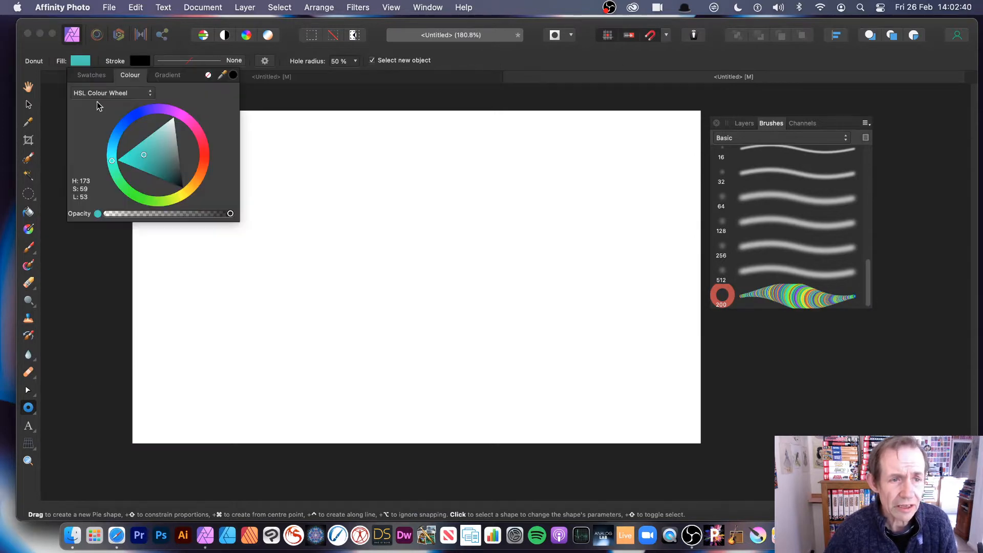
{"action": "left_click", "coordinate": [203, 165]}
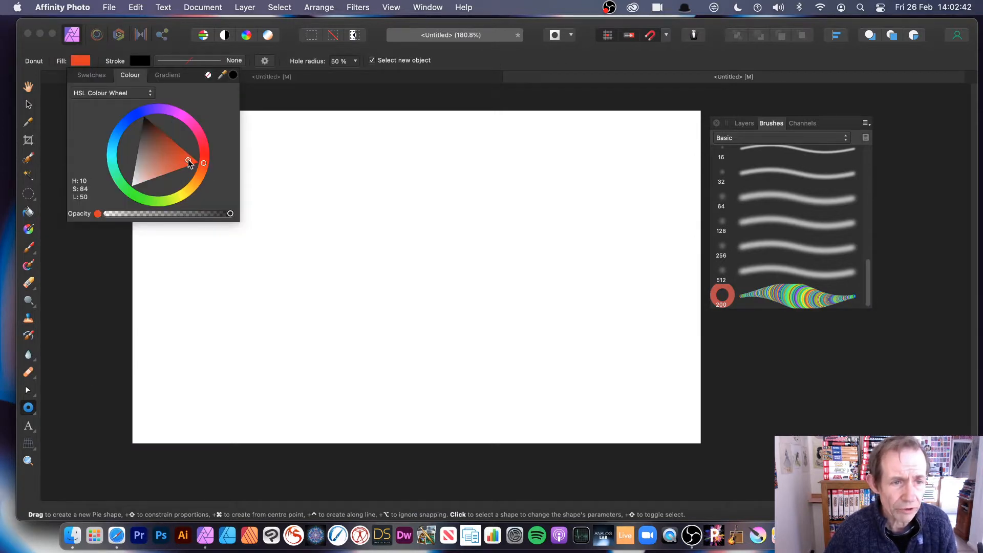
{"action": "left_click", "coordinate": [189, 160]}
{"action": "left_click", "coordinate": [518, 67]}
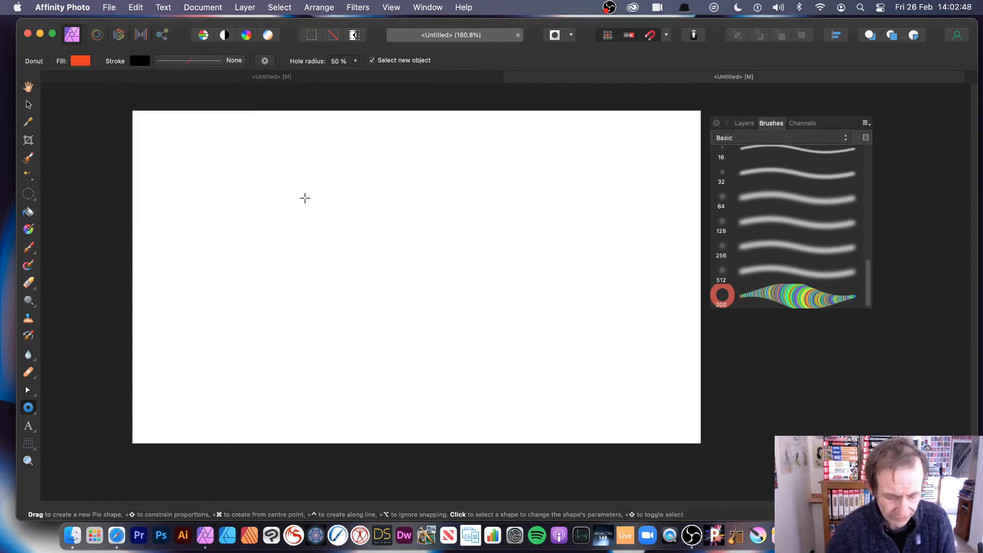
{"action": "left_click_drag", "start_coordinate": [345, 183], "coordinate": [533, 367]}
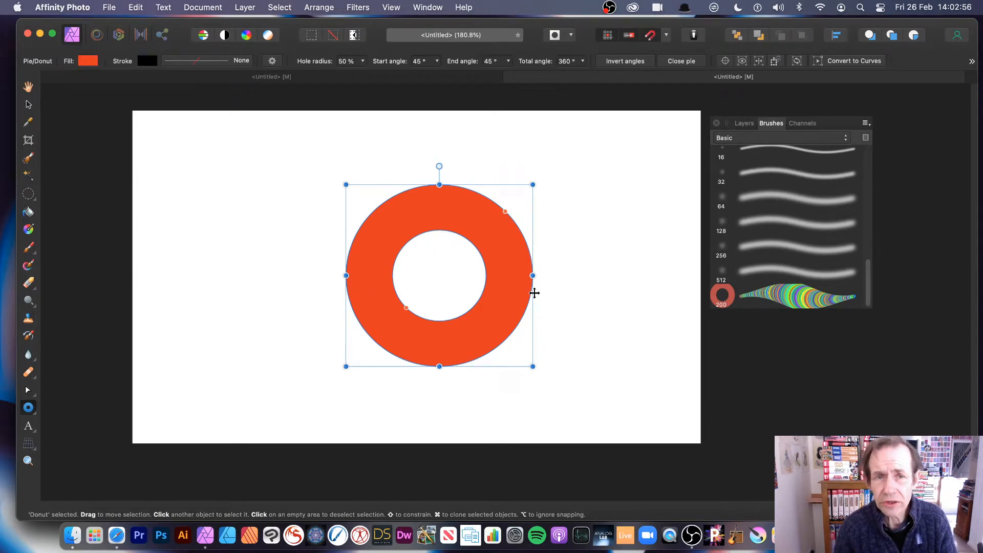
Create a pixel selection from the donut's layer.
{"action": "left_click", "coordinate": [280, 8]}
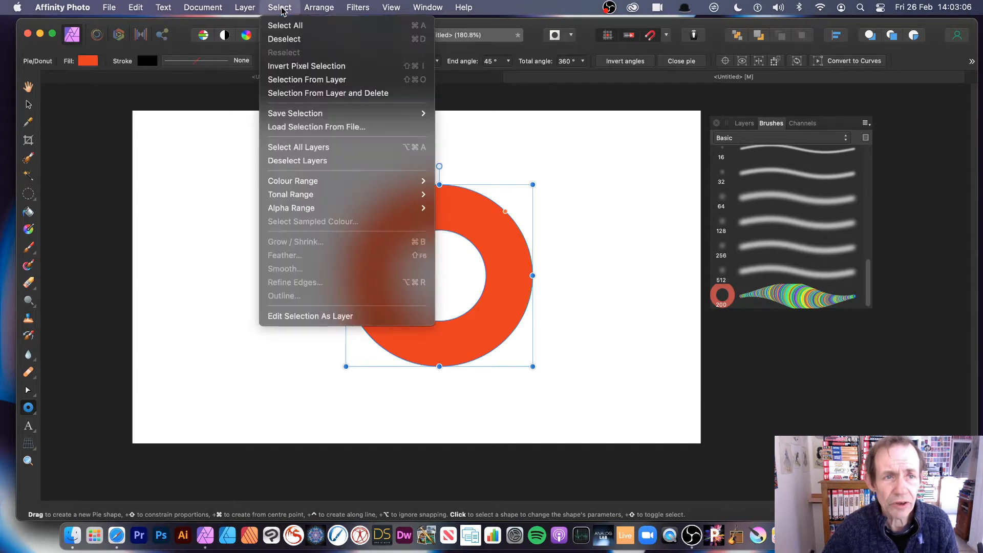
{"action": "left_click", "coordinate": [341, 82]}
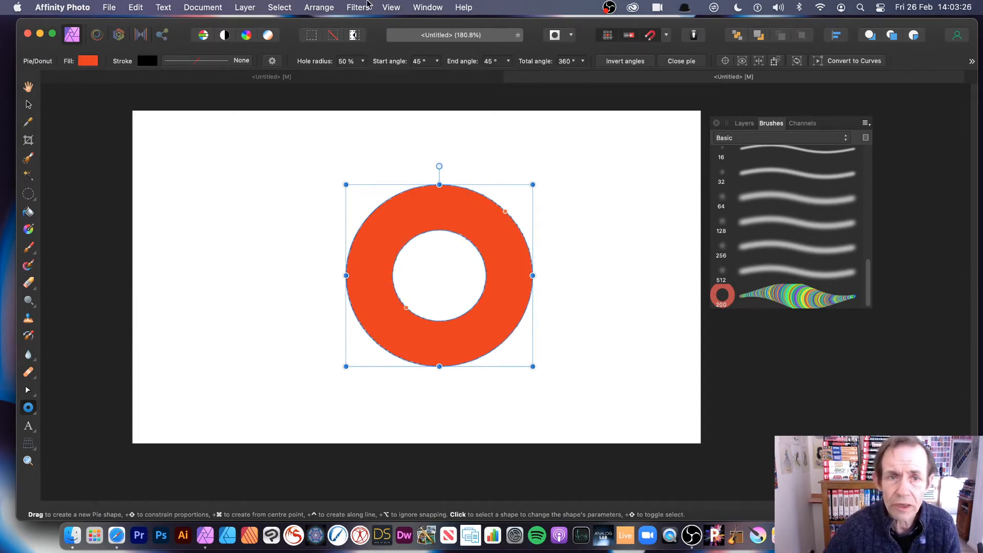
Try to create a new brush from the selection around the unrasterised donut shape.
{"action": "left_click", "coordinate": [391, 8]}
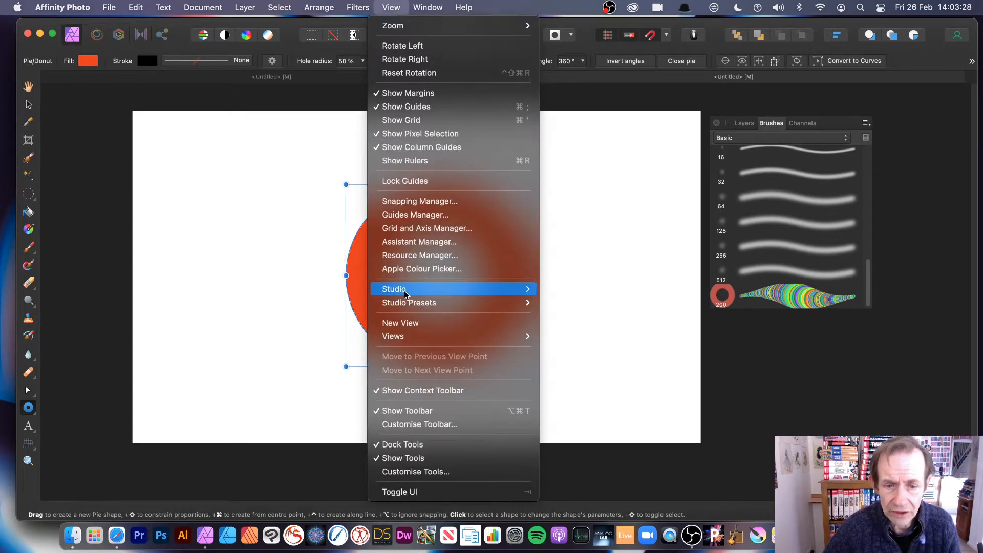
{"action": "mouse_move", "coordinate": [513, 289]}
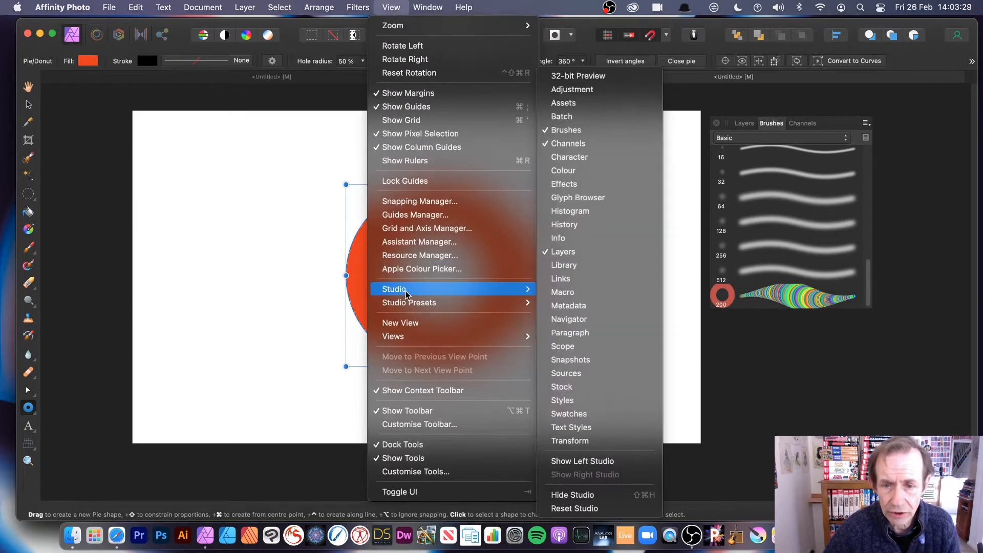
{"action": "left_click", "coordinate": [592, 133]}
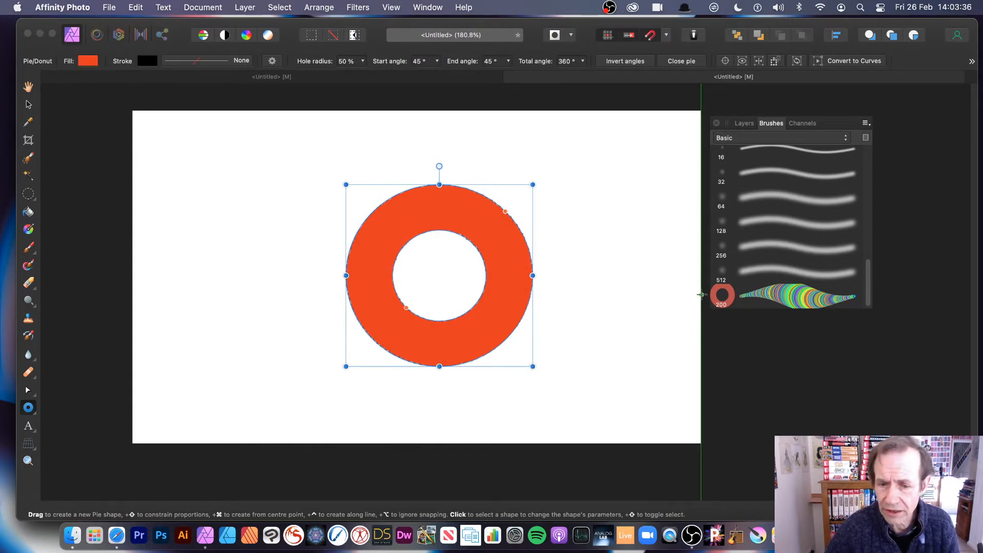
{"action": "left_click", "coordinate": [866, 124]}
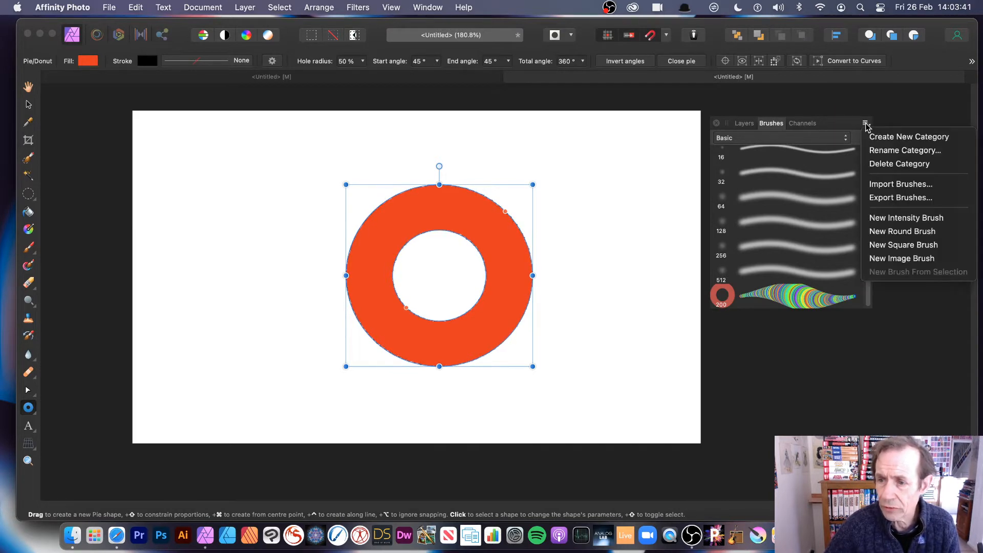
{"action": "left_click", "coordinate": [890, 275]}
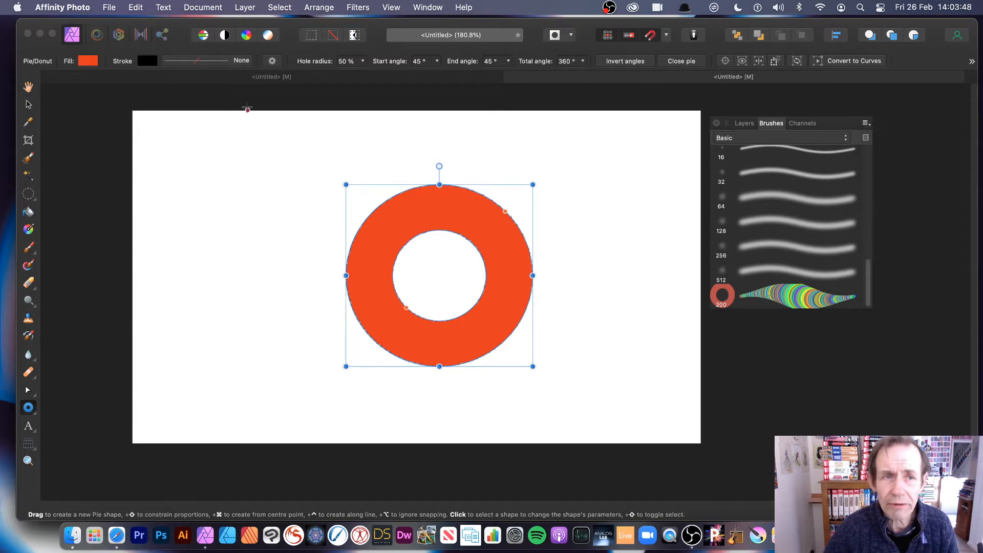
Rasterise the donut layer and create a new brush from the selection in the Basic category.
{"action": "left_click", "coordinate": [250, 9]}
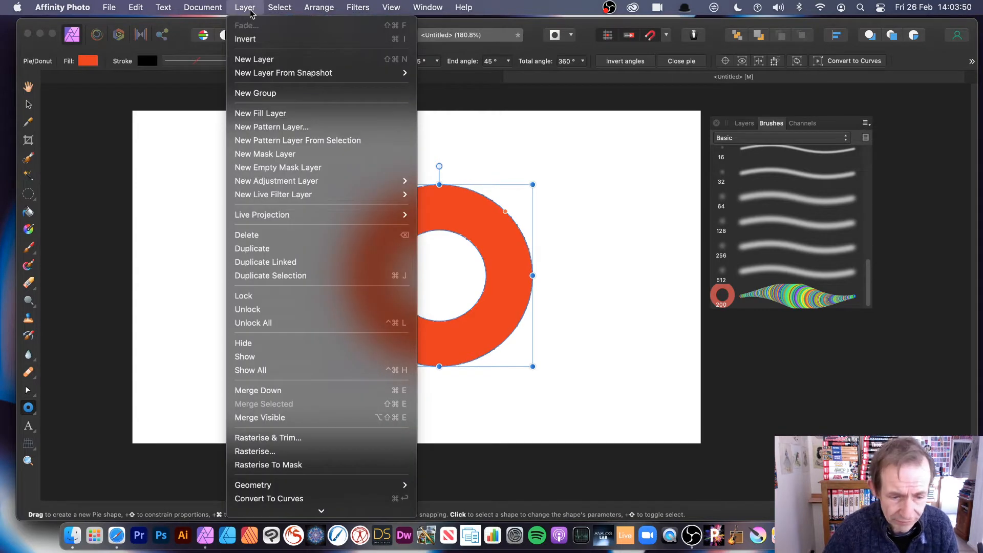
{"action": "left_click", "coordinate": [257, 452]}
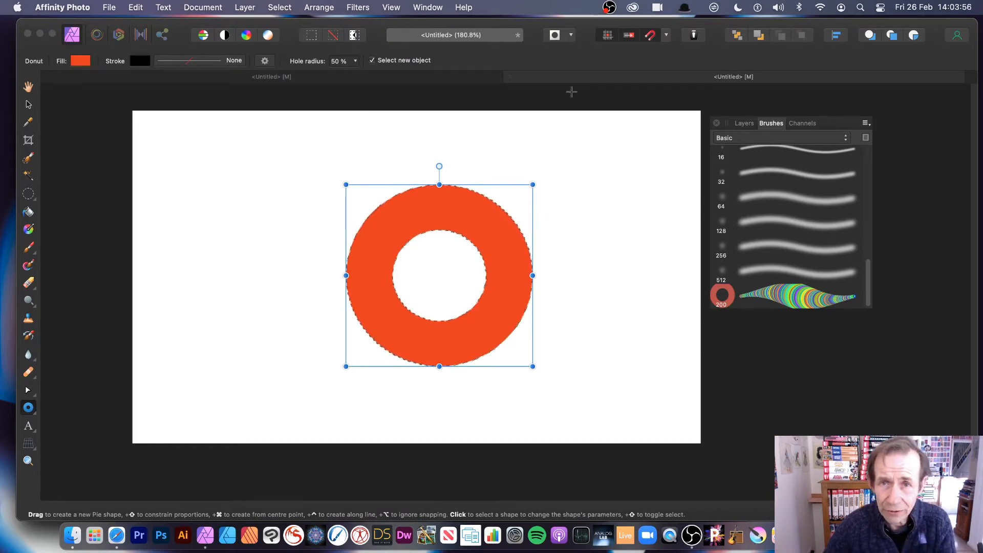
{"action": "left_click", "coordinate": [865, 123]}
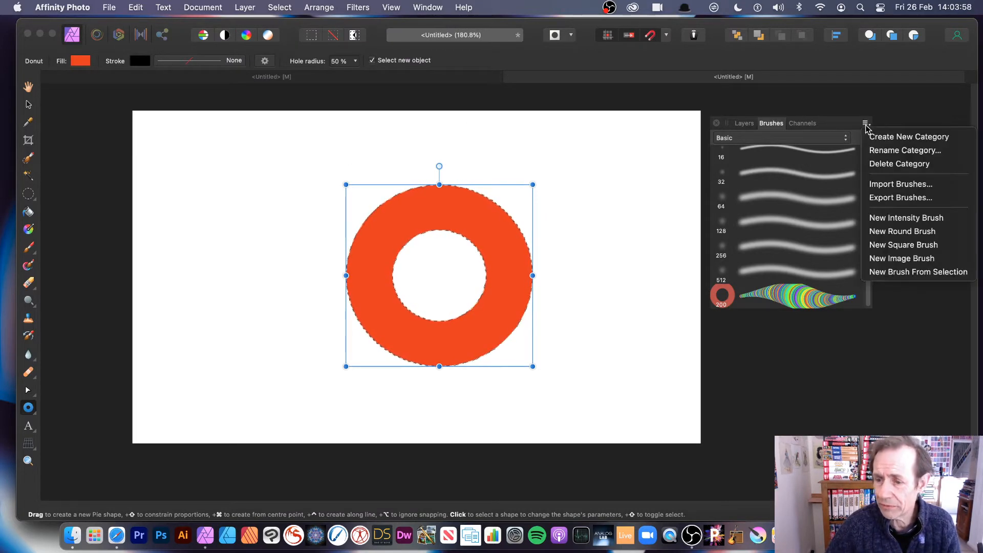
{"action": "left_click", "coordinate": [902, 275]}
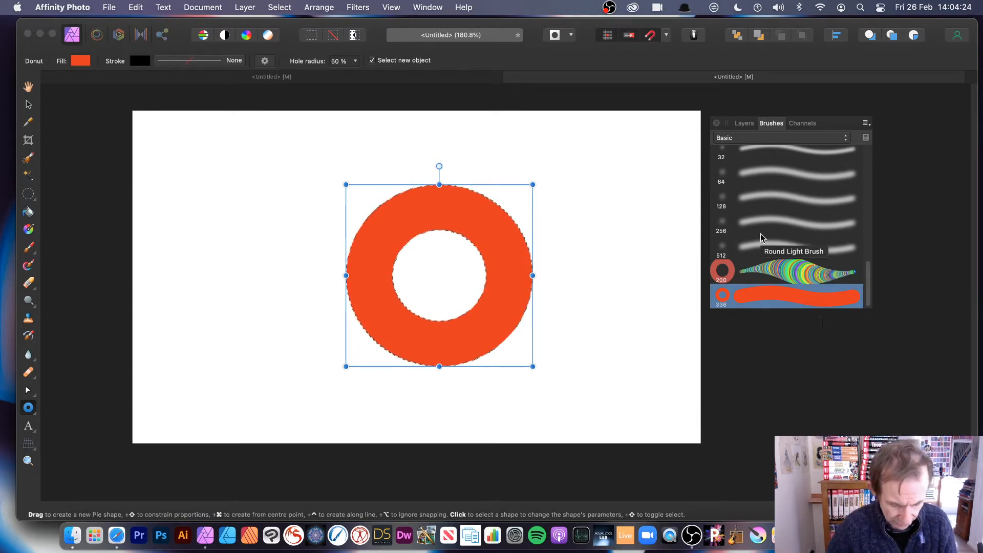
Clear the selection and delete the rasterised donut from the canvas.
{"action": "key", "text": "super"}
{"action": "key", "text": "Delete"}
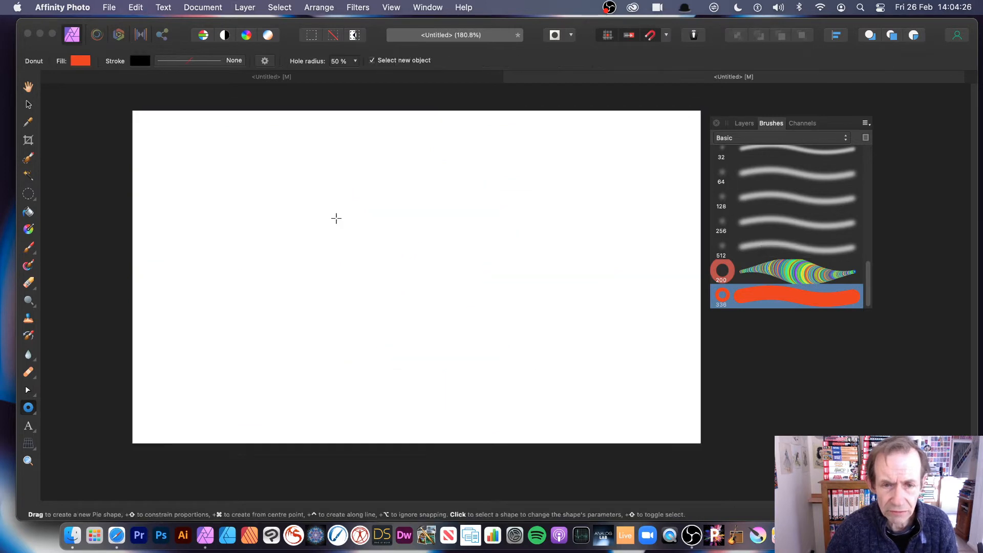
Open the new orange-red donut brush for editing and set its size to 200 px.
{"action": "double_click", "coordinate": [773, 297]}
{"action": "mouse_move", "coordinate": [519, 111]}
{"action": "left_mouse_down"}
{"action": "mouse_move", "coordinate": [414, 83]}
{"action": "mouse_move", "coordinate": [528, 92]}
{"action": "left_mouse_up"}
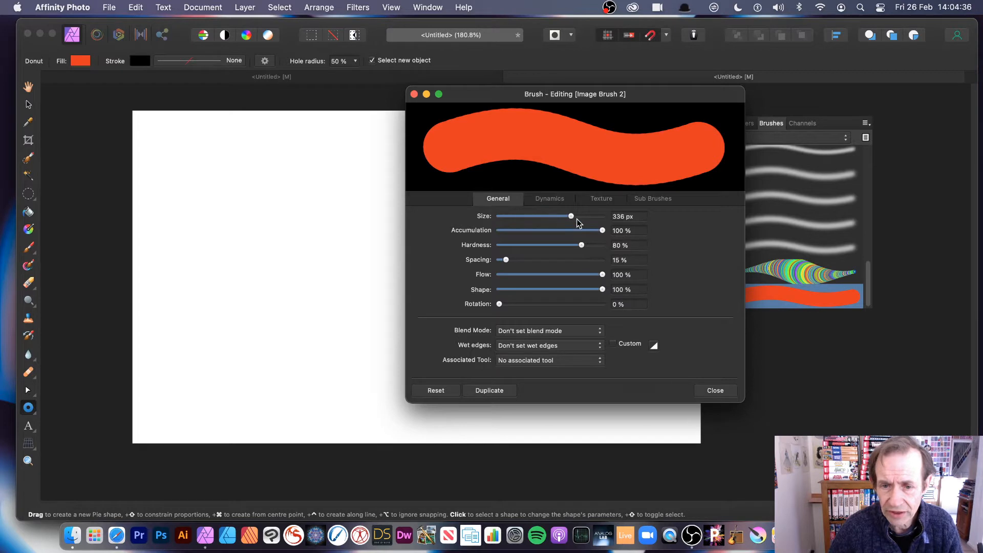
{"action": "left_click", "coordinate": [544, 216]}
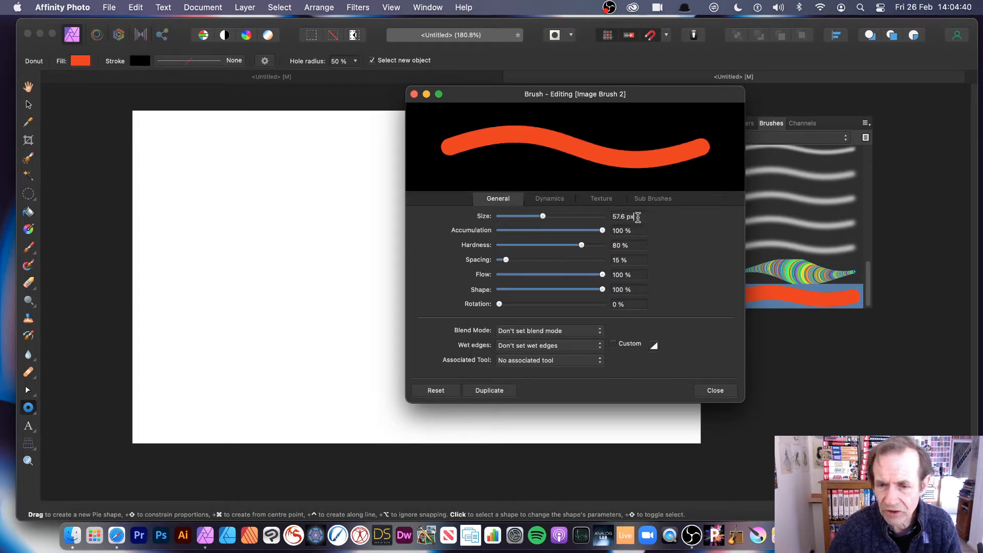
{"action": "left_click", "coordinate": [638, 217]}
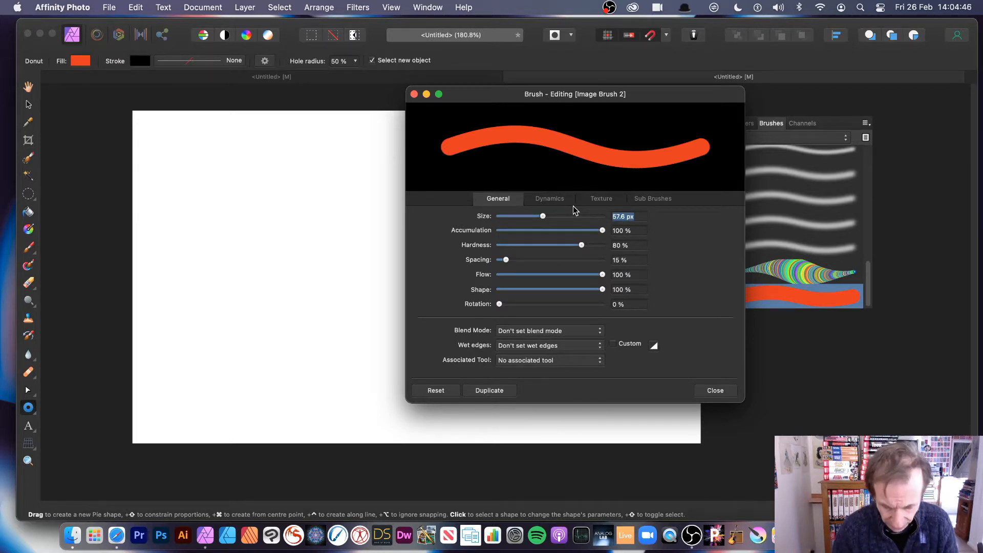
{"action": "type", "text": "200"}
{"action": "key", "text": "Tab"}
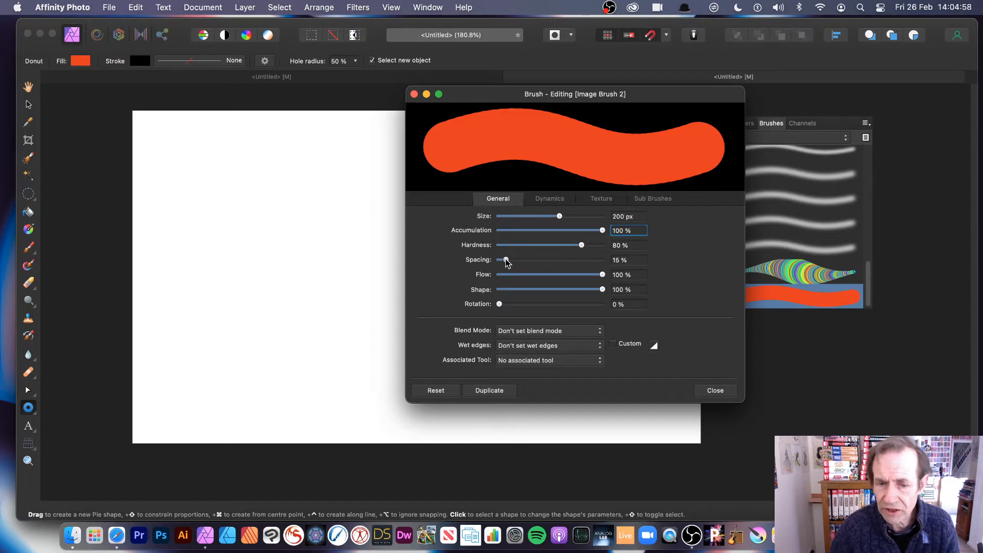
Reduce the donut brush's spacing to the minimum of 1%.
{"action": "left_click_drag", "start_coordinate": [506, 261], "coordinate": [499, 263]}
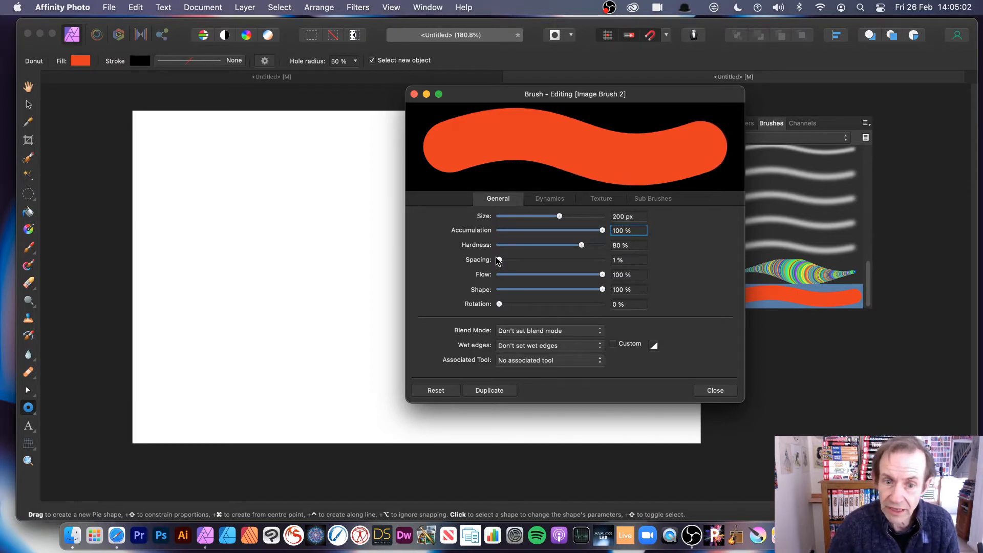
{"action": "left_click", "coordinate": [631, 259]}
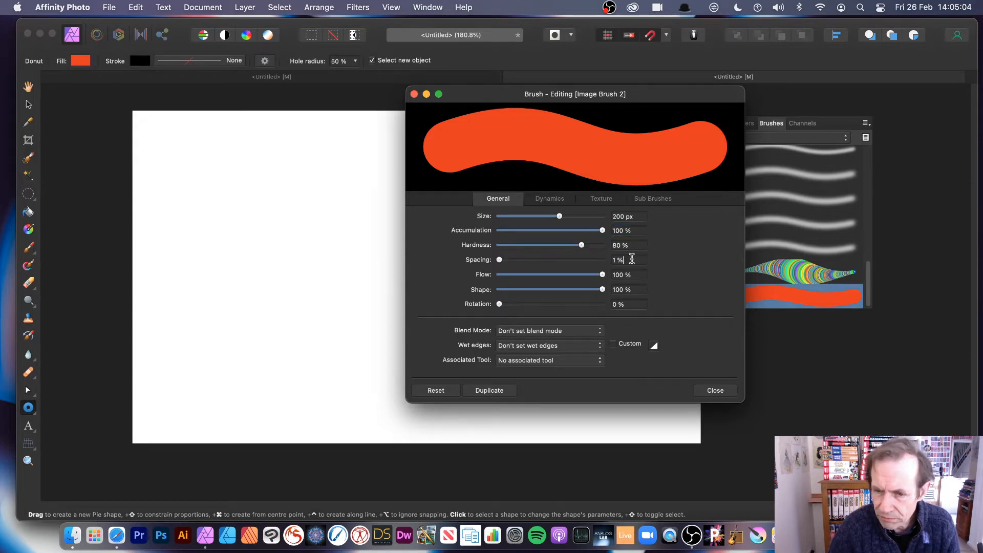
{"action": "type", "text": "0.1"}
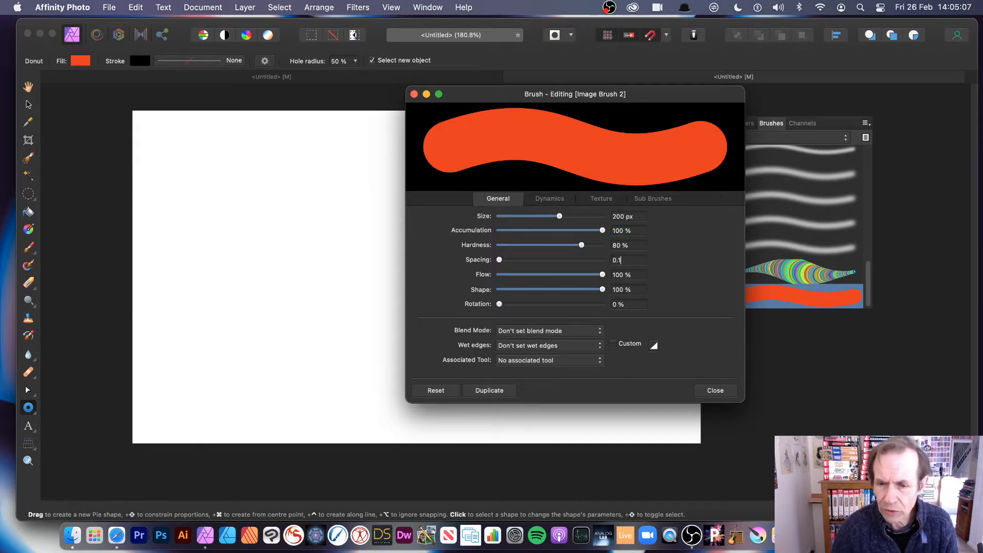
{"action": "key", "text": "Tab"}
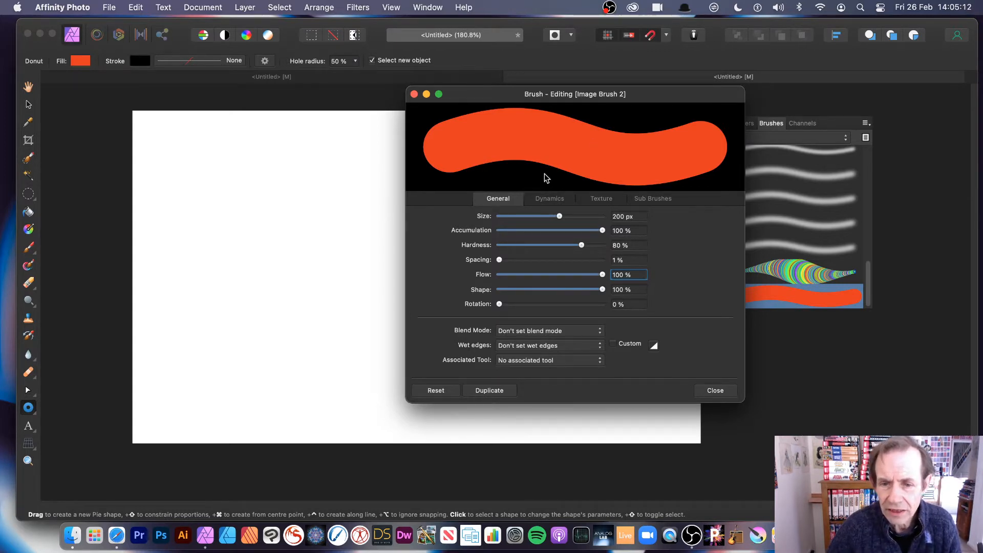
Set the donut brush's size jitter to 71% and keep Pressure as its controller.
{"action": "left_click", "coordinate": [549, 199]}
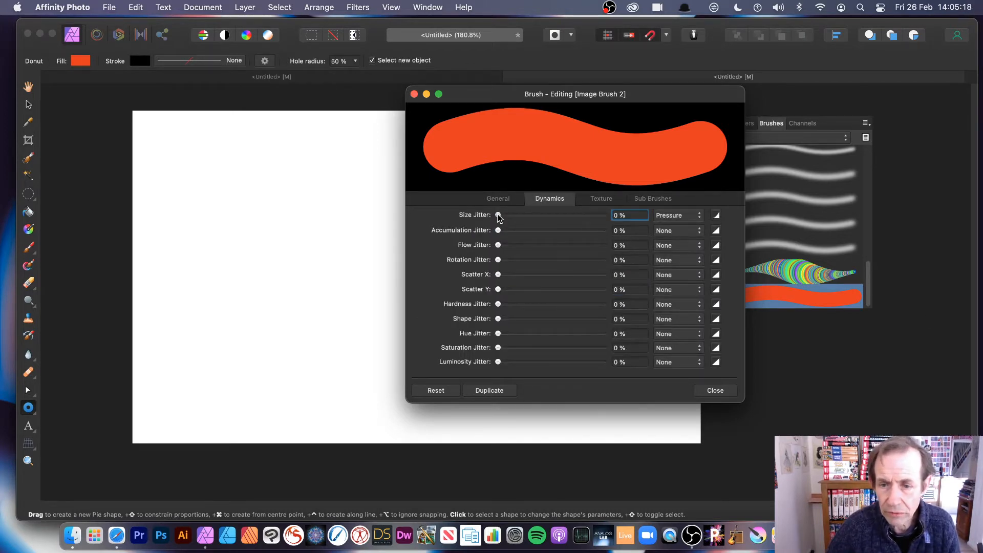
{"action": "mouse_move", "coordinate": [498, 215]}
{"action": "left_mouse_down"}
{"action": "mouse_move", "coordinate": [594, 217]}
{"action": "mouse_move", "coordinate": [573, 216]}
{"action": "left_mouse_up"}
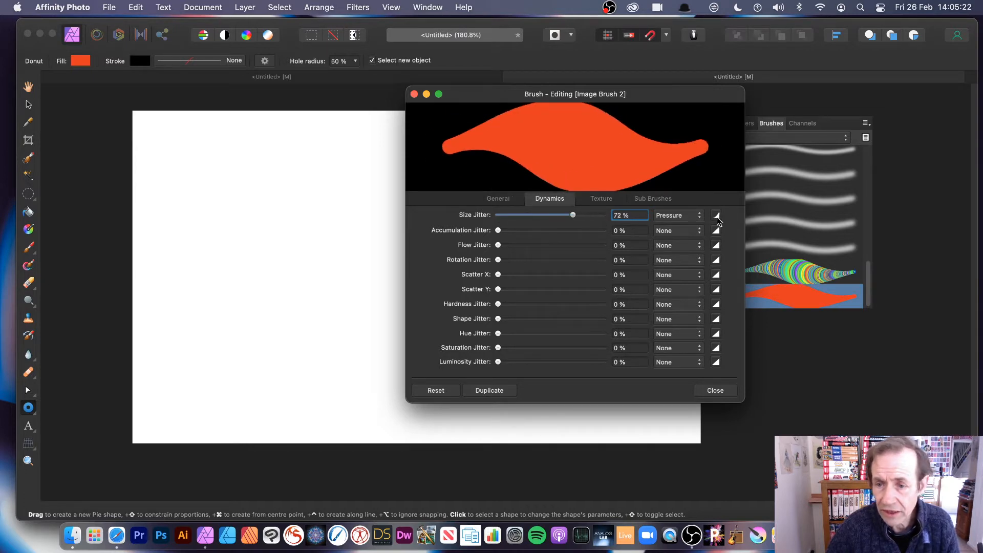
{"action": "left_click", "coordinate": [677, 220]}
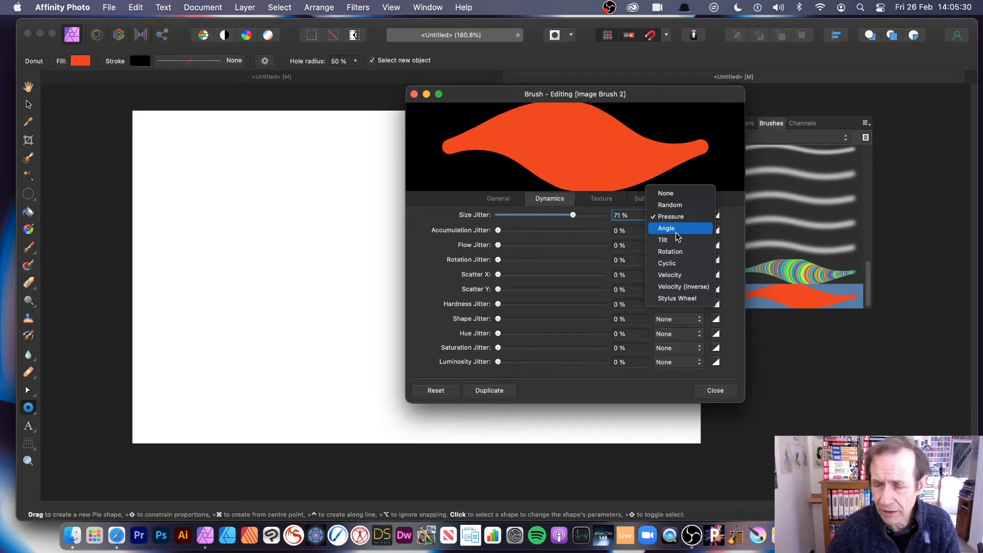
{"action": "left_click", "coordinate": [716, 220]}
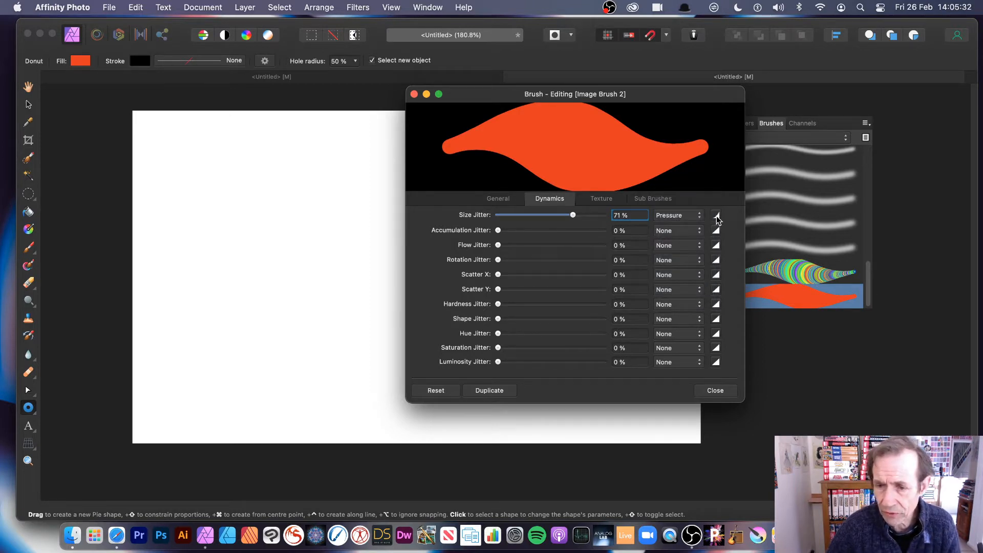
Reshape the size jitter's pressure curve by lowering a middle node slightly and pulling the node before the end point well down.
{"action": "left_click", "coordinate": [717, 217]}
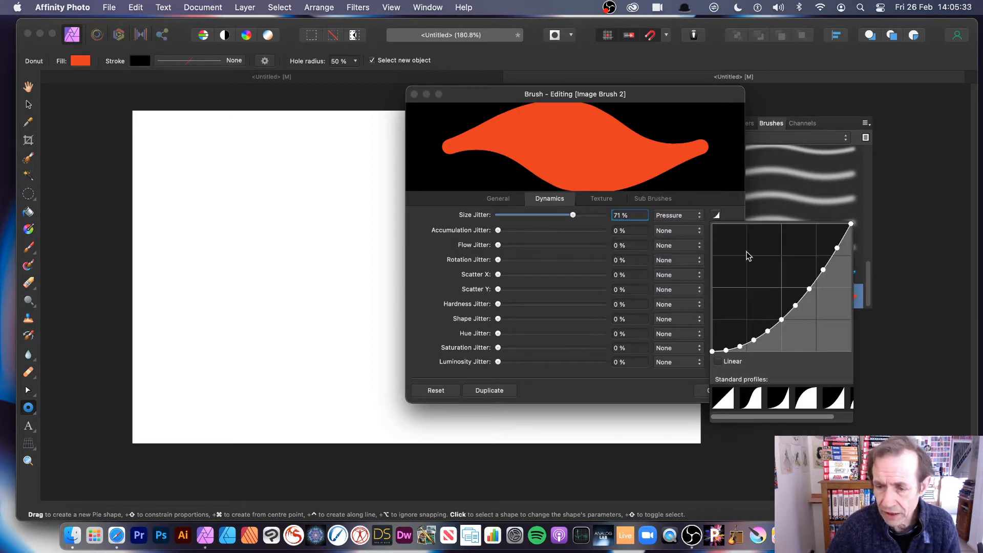
{"action": "left_click", "coordinate": [797, 305]}
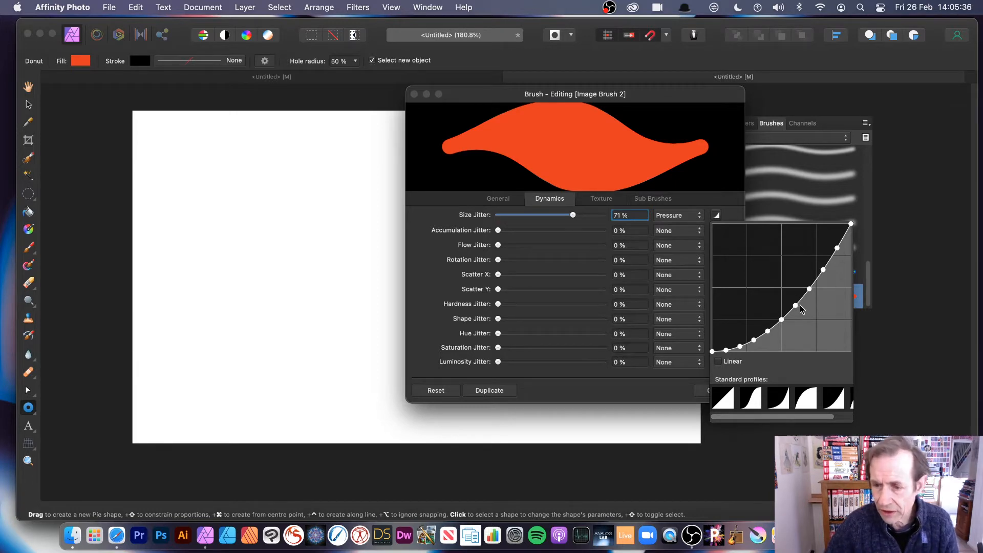
{"action": "mouse_move", "coordinate": [796, 306]}
{"action": "left_mouse_down"}
{"action": "mouse_move", "coordinate": [785, 279]}
{"action": "mouse_move", "coordinate": [794, 312]}
{"action": "left_mouse_up"}
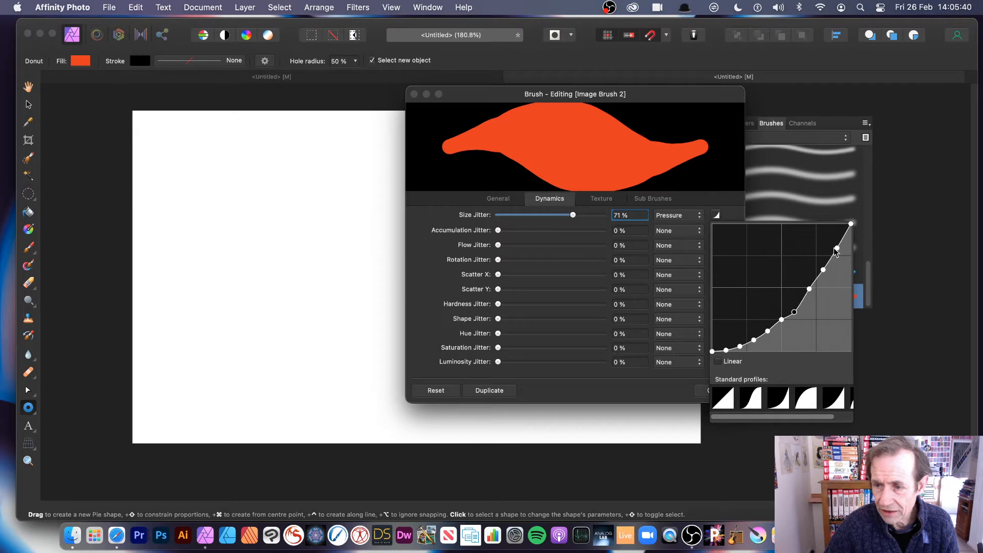
{"action": "left_click_drag", "start_coordinate": [837, 249], "coordinate": [838, 306]}
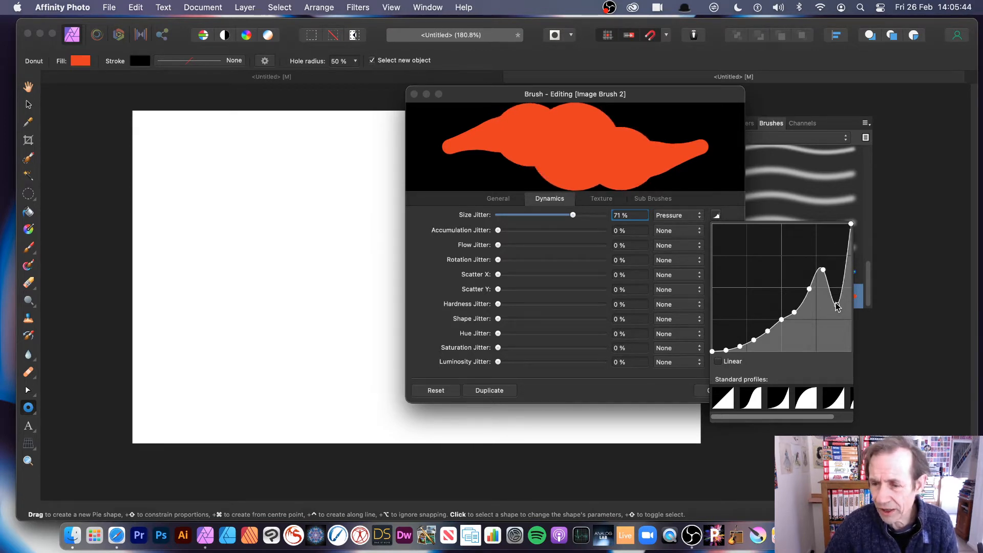
Replace the size jitter's reshaped pressure curve with the straight diagonal standard profile and dismiss the curve editor.
{"action": "left_click_drag", "start_coordinate": [837, 306], "coordinate": [830, 246]}
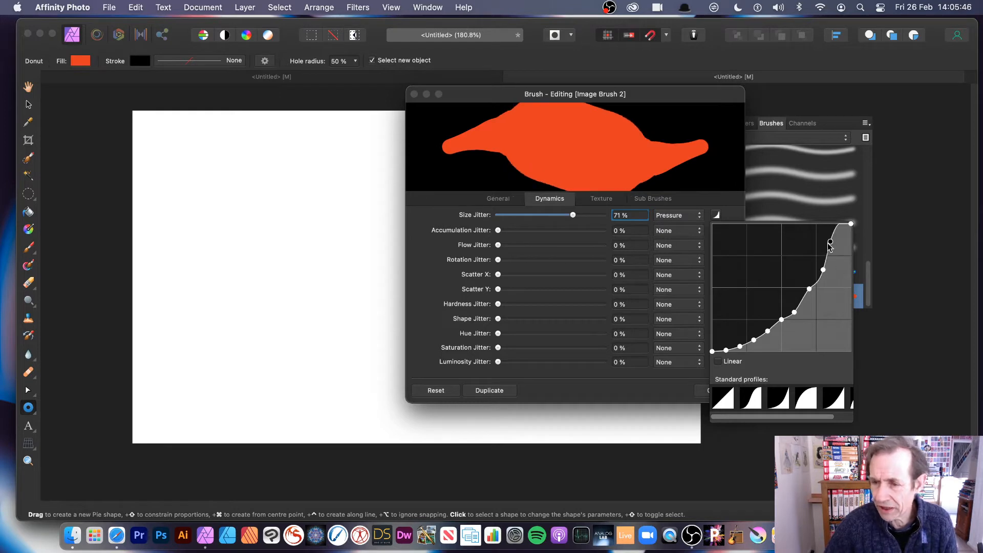
{"action": "left_click", "coordinate": [726, 397]}
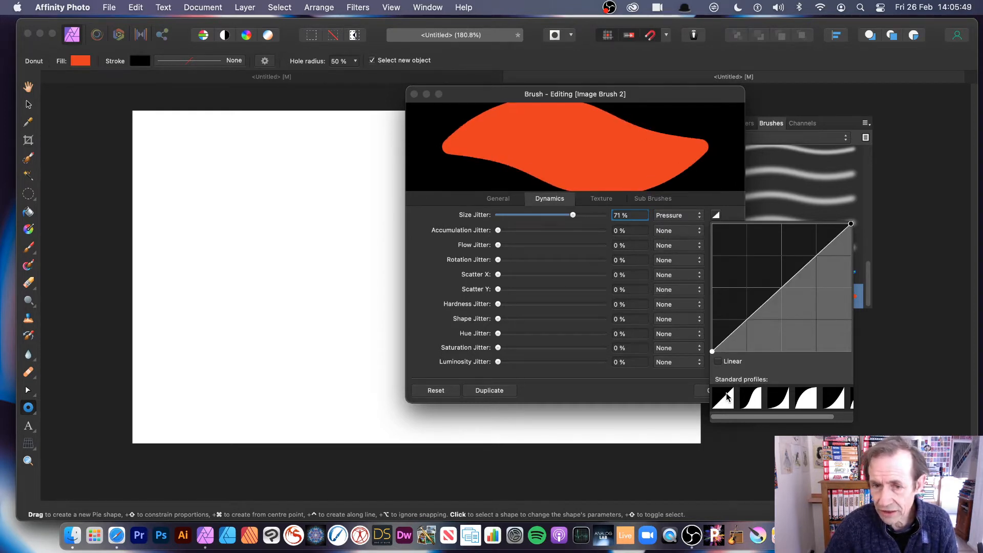
{"action": "left_click", "coordinate": [756, 402]}
{"action": "left_click", "coordinate": [722, 402]}
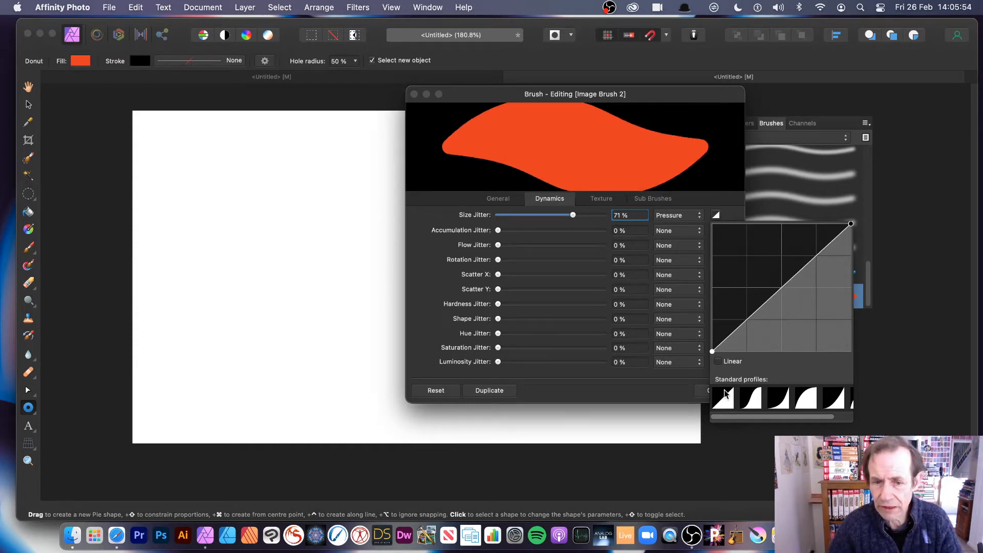
{"action": "left_click", "coordinate": [416, 274]}
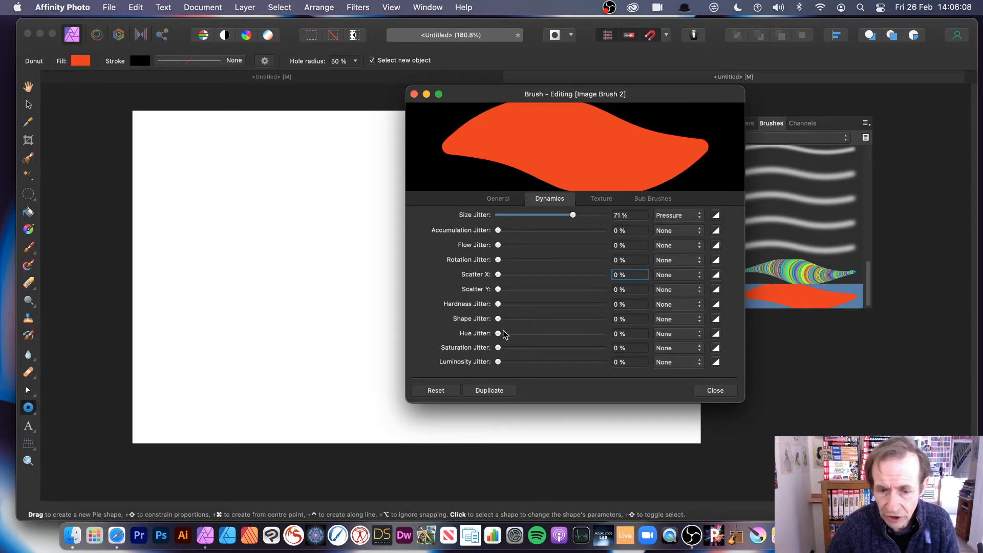
Set the donut brush's hue jitter to 99%, saturation jitter to 75% and luminosity jitter to 73%, all driven by Random.
{"action": "left_click", "coordinate": [548, 334]}
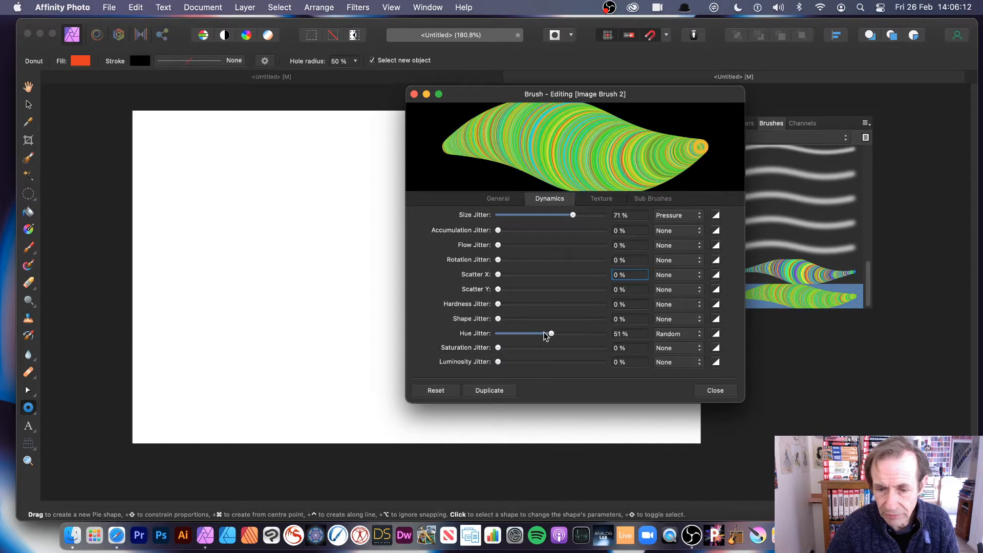
{"action": "left_click_drag", "start_coordinate": [547, 334], "coordinate": [610, 336]}
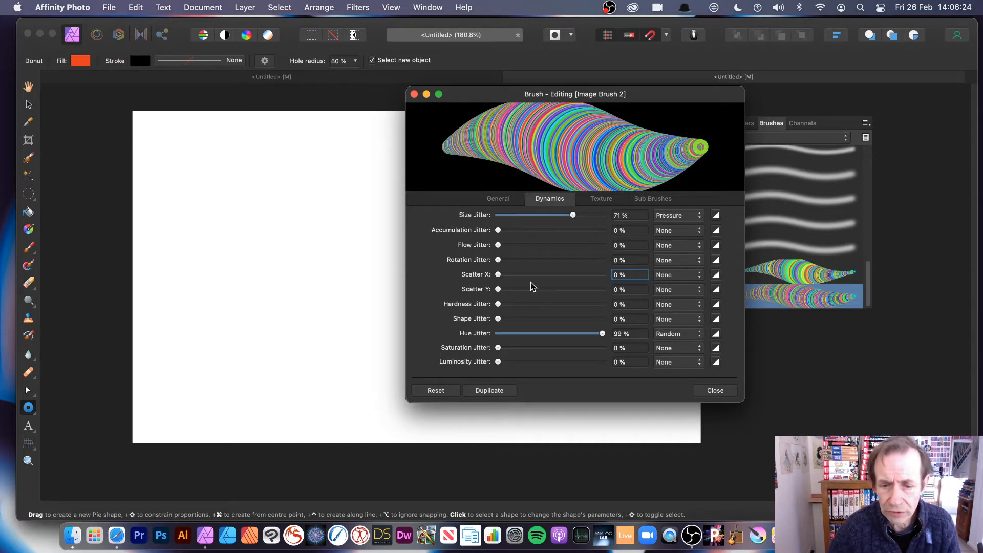
{"action": "left_click", "coordinate": [576, 348]}
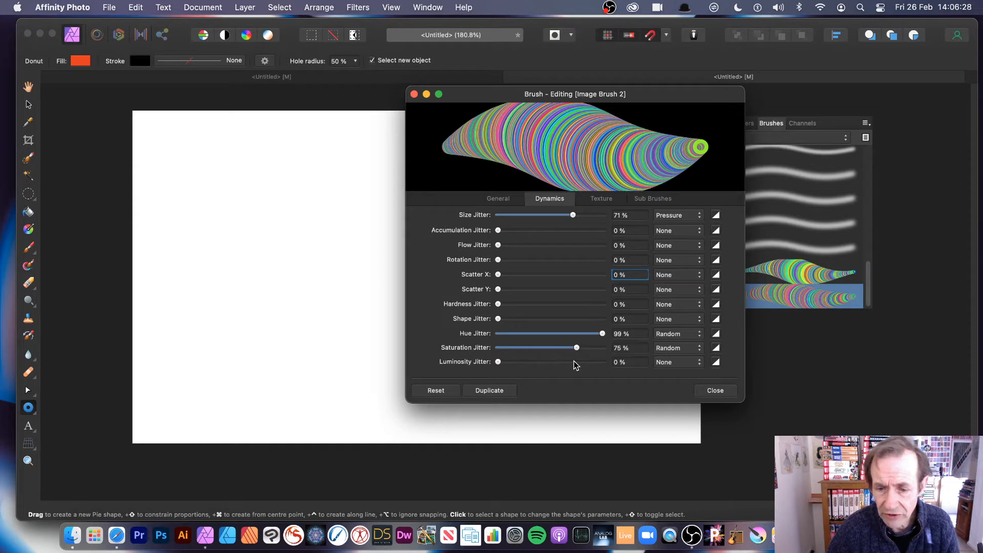
{"action": "left_click", "coordinate": [575, 362]}
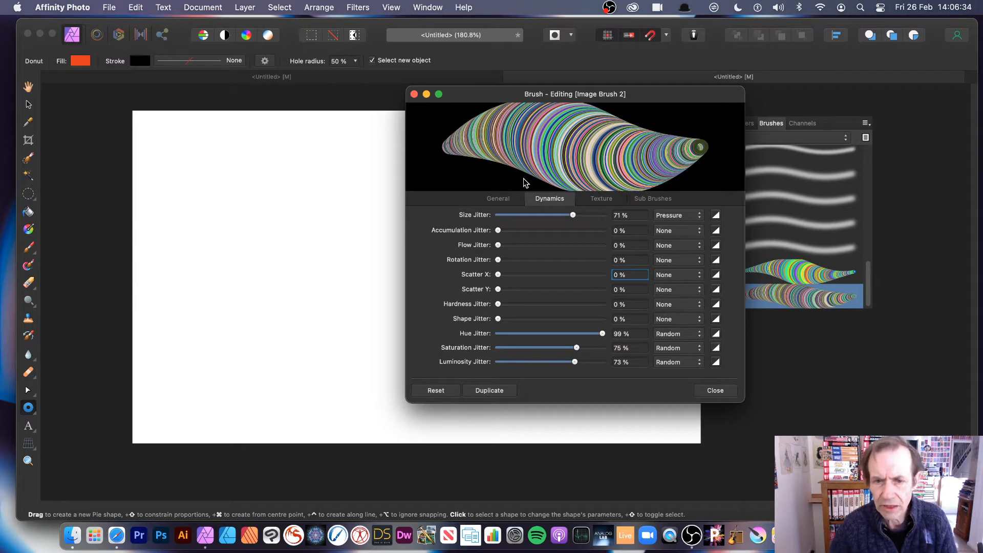
Review the donut brush's Texture and Sub Brushes settings and close the brush editor.
{"action": "left_click", "coordinate": [593, 200]}
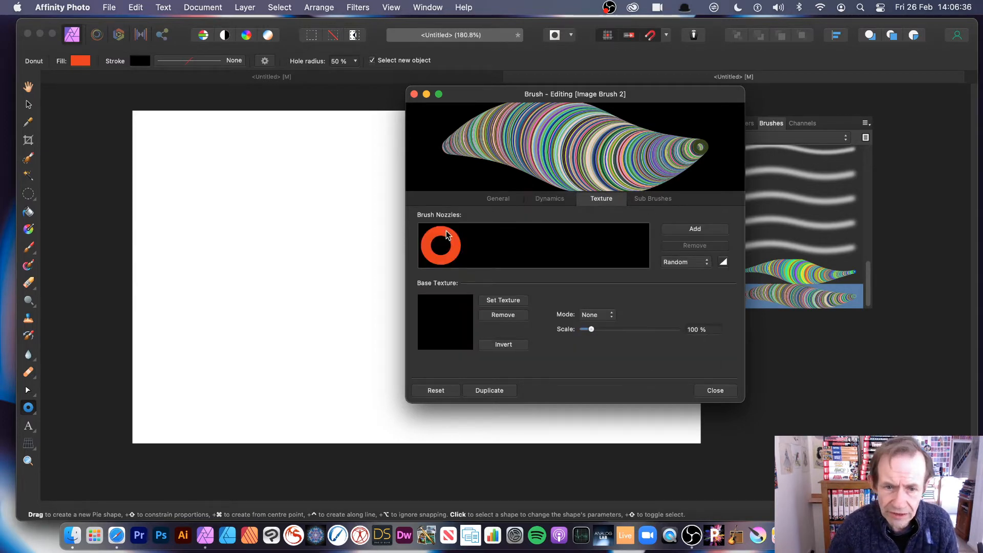
{"action": "left_click", "coordinate": [646, 200]}
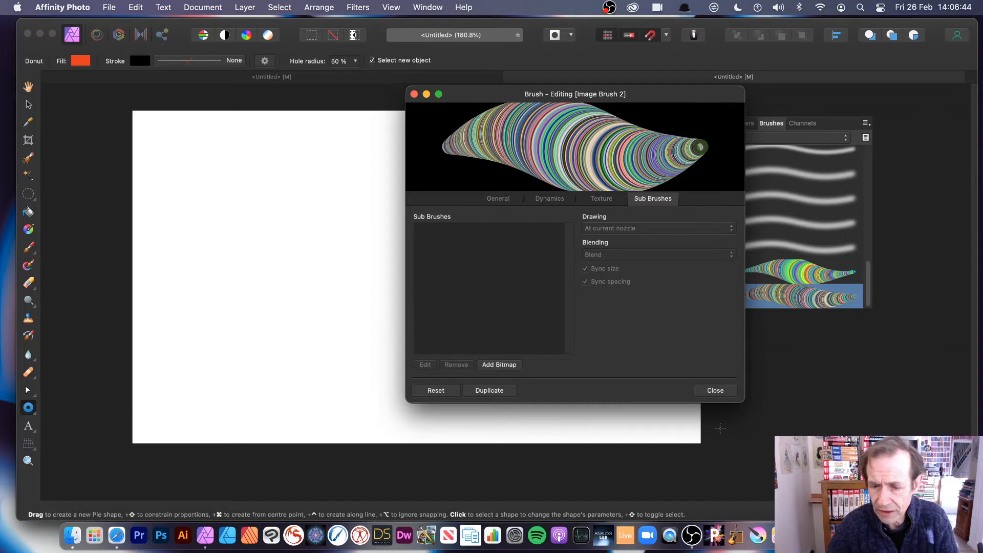
{"action": "left_click", "coordinate": [723, 391]}
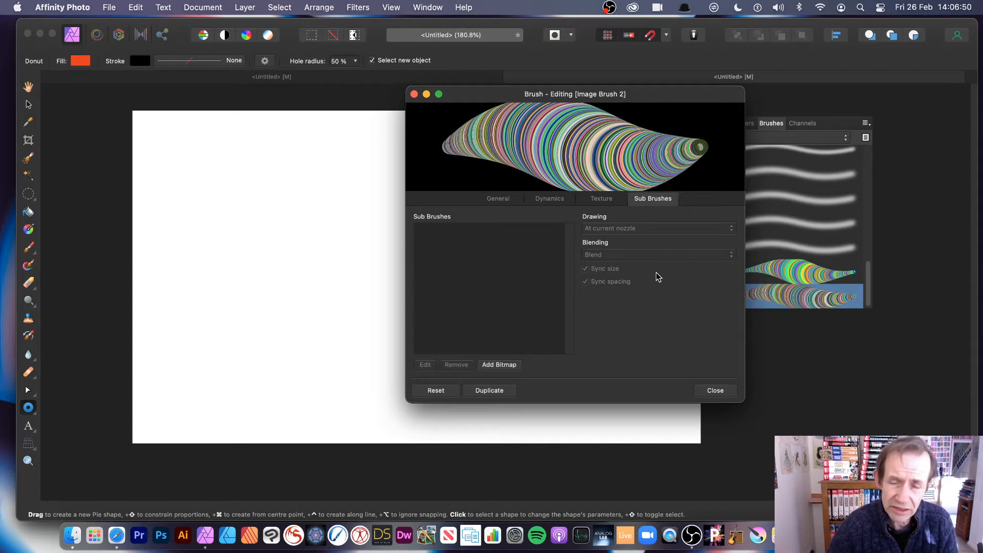
{"action": "left_click", "coordinate": [717, 392]}
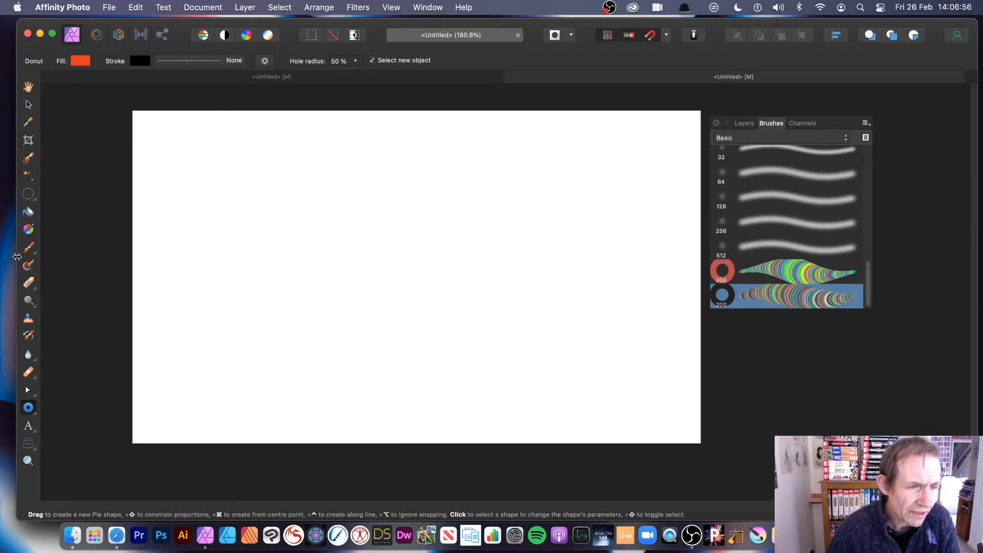
Switch to the Paint Brush tool, paint two trial strokes across the blank canvas and undo them.
{"action": "left_click", "coordinate": [29, 249]}
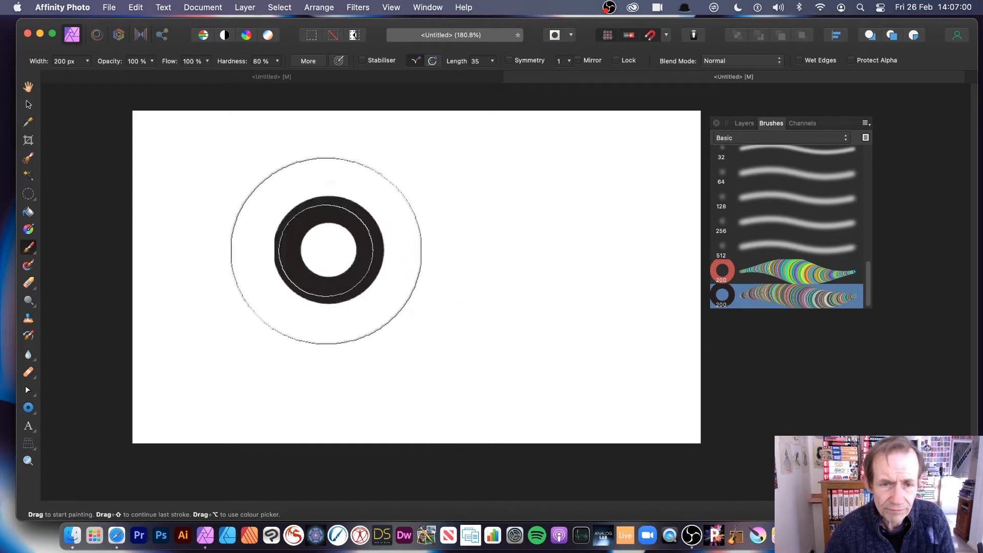
{"action": "mouse_move", "coordinate": [238, 207]}
{"action": "left_mouse_down"}
{"action": "mouse_move", "coordinate": [421, 202]}
{"action": "mouse_move", "coordinate": [473, 229]}
{"action": "mouse_move", "coordinate": [491, 289]}
{"action": "mouse_move", "coordinate": [391, 287]}
{"action": "left_mouse_up"}
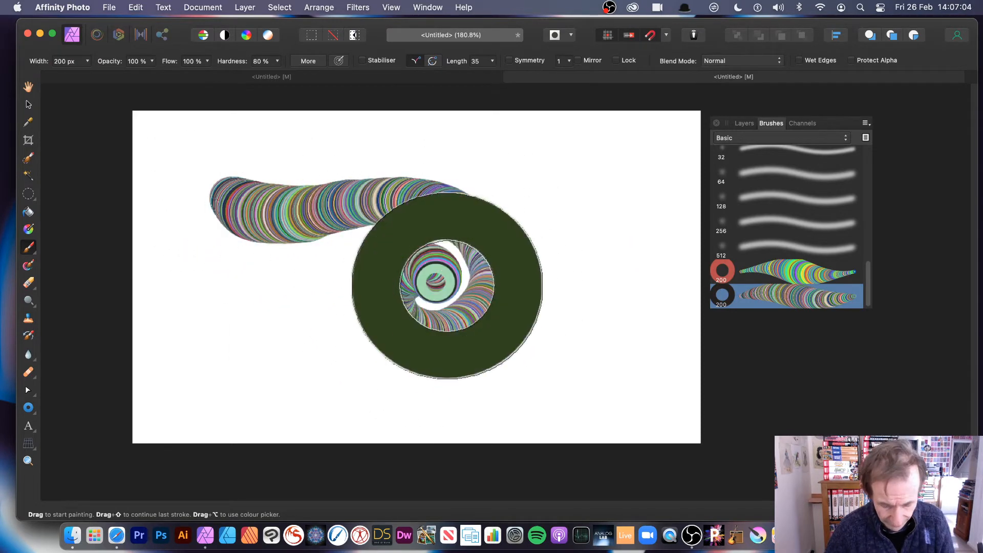
{"action": "key", "text": "super+z"}
{"action": "mouse_move", "coordinate": [240, 163]}
{"action": "left_mouse_down"}
{"action": "mouse_move", "coordinate": [265, 169]}
{"action": "mouse_move", "coordinate": [405, 162]}
{"action": "mouse_move", "coordinate": [502, 178]}
{"action": "mouse_move", "coordinate": [537, 279]}
{"action": "mouse_move", "coordinate": [406, 337]}
{"action": "mouse_move", "coordinate": [428, 255]}
{"action": "mouse_move", "coordinate": [538, 274]}
{"action": "left_mouse_up"}
{"action": "key", "text": "super+z"}
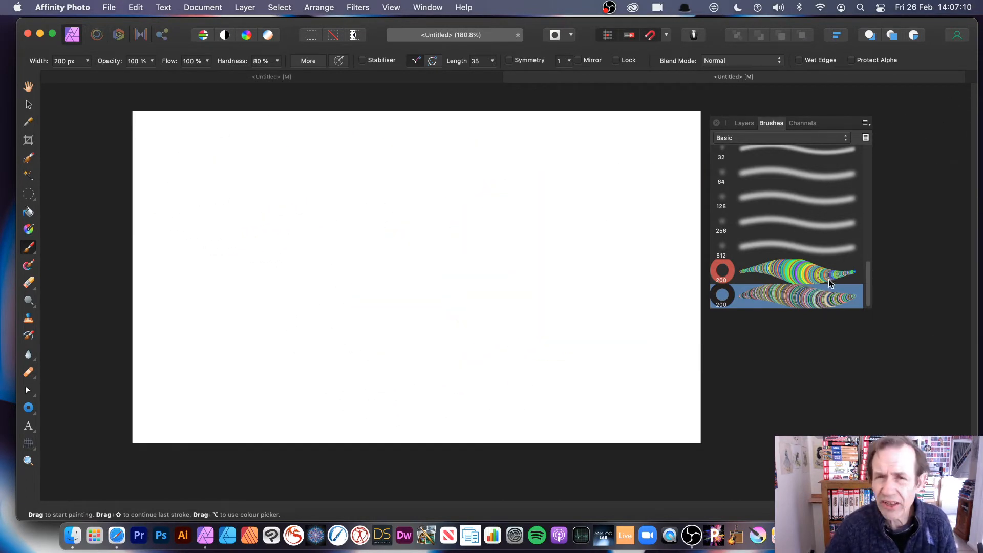
Reopen the selected donut brush's settings and set its size jitter to 70% and saturation jitter to 94%.
{"action": "double_click", "coordinate": [794, 299]}
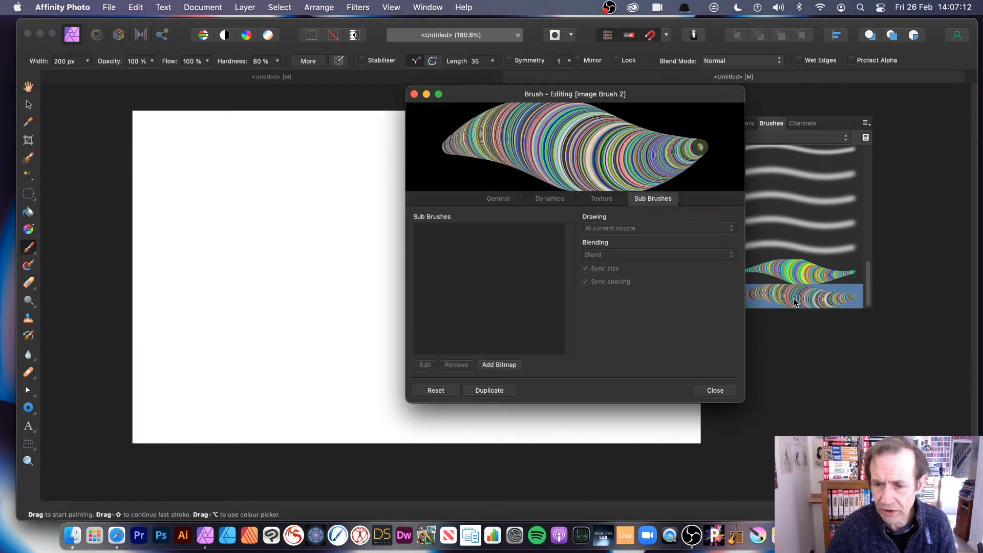
{"action": "left_click", "coordinate": [500, 198]}
{"action": "left_click", "coordinate": [546, 200]}
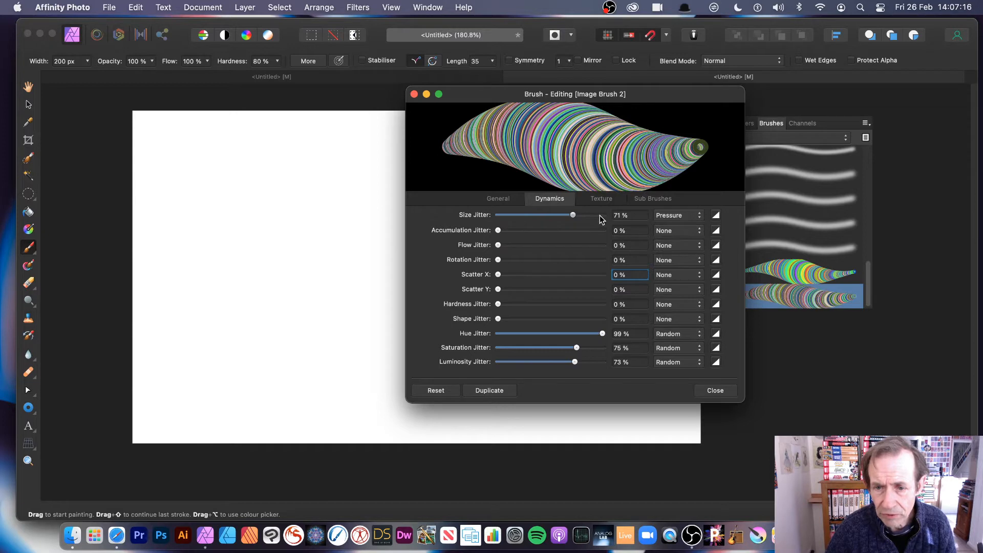
{"action": "left_click_drag", "start_coordinate": [573, 214], "coordinate": [599, 216]}
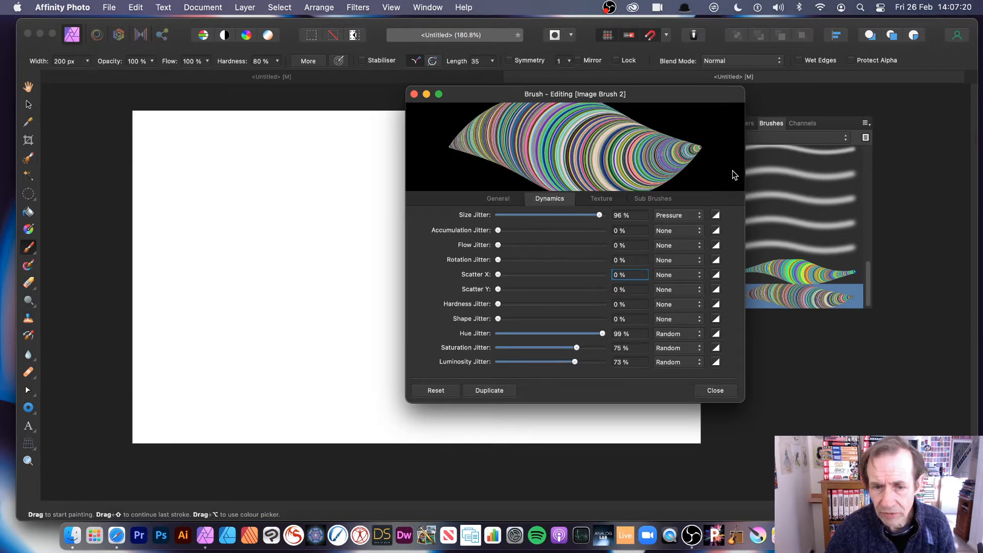
{"action": "key", "text": "super+z"}
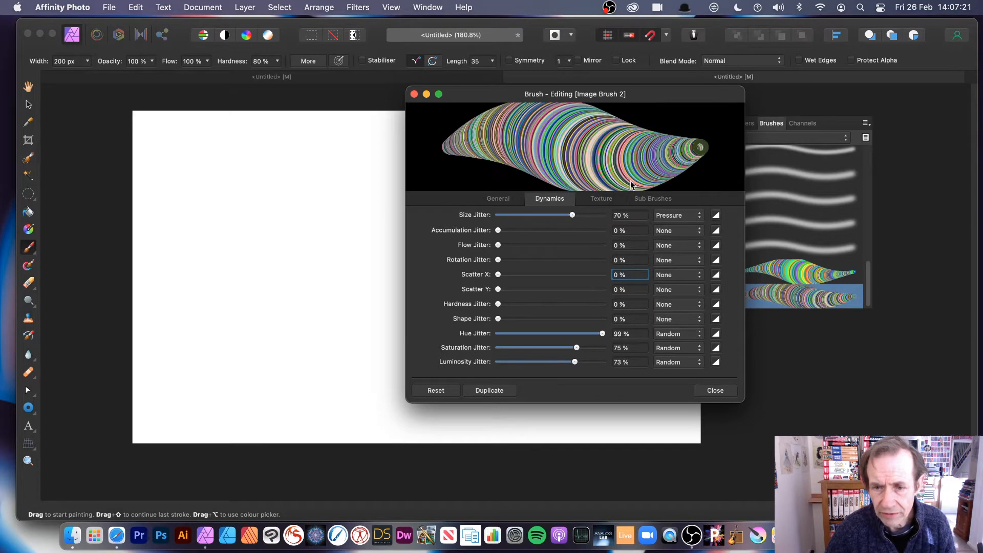
{"action": "left_click", "coordinate": [598, 362]}
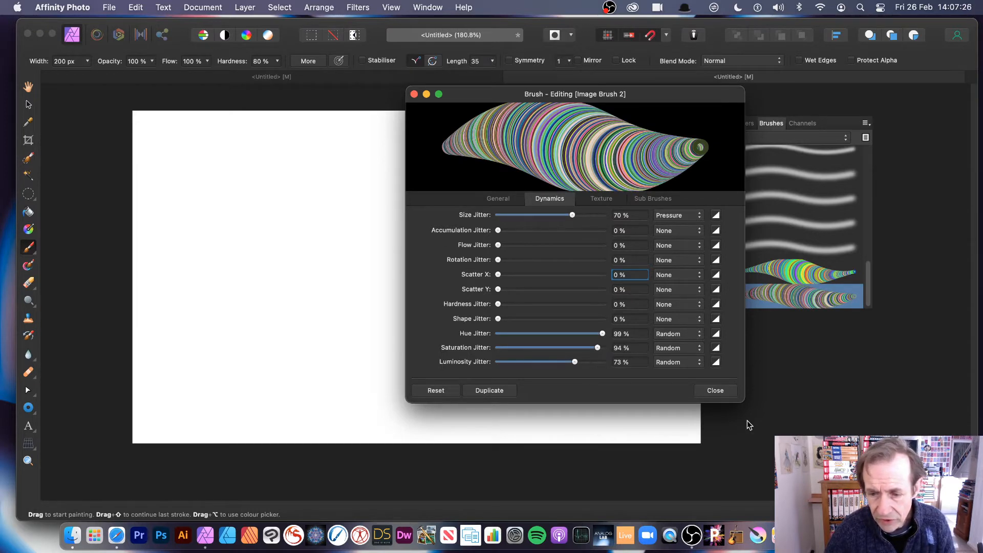
{"action": "left_click", "coordinate": [716, 391]}
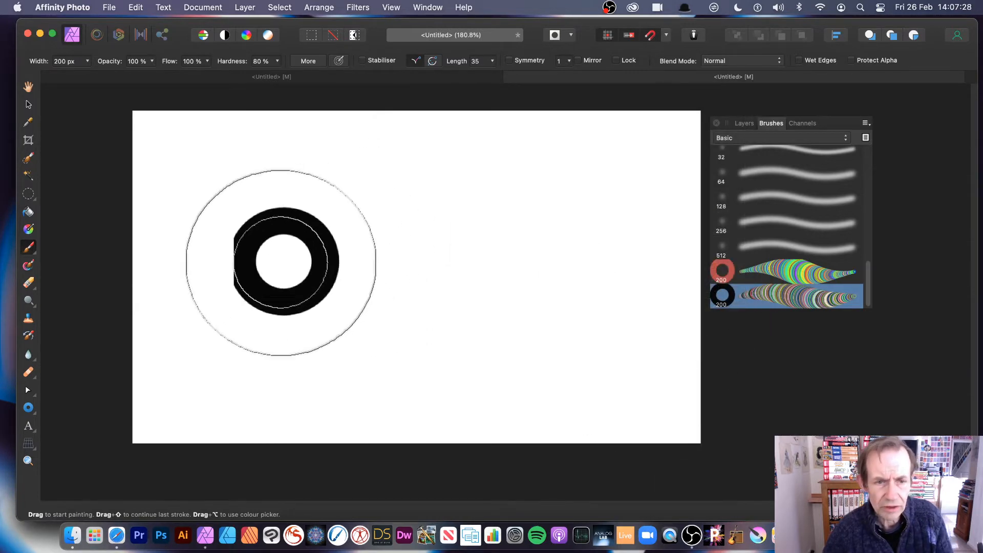
Paint a long looping trial stroke with the adjusted donut brush and undo it.
{"action": "mouse_move", "coordinate": [229, 270]}
{"action": "left_mouse_down"}
{"action": "mouse_move", "coordinate": [254, 281]}
{"action": "mouse_move", "coordinate": [384, 171]}
{"action": "mouse_move", "coordinate": [552, 243]}
{"action": "mouse_move", "coordinate": [445, 273]}
{"action": "mouse_move", "coordinate": [362, 350]}
{"action": "mouse_move", "coordinate": [425, 244]}
{"action": "mouse_move", "coordinate": [625, 176]}
{"action": "mouse_move", "coordinate": [501, 283]}
{"action": "mouse_move", "coordinate": [354, 198]}
{"action": "left_mouse_up"}
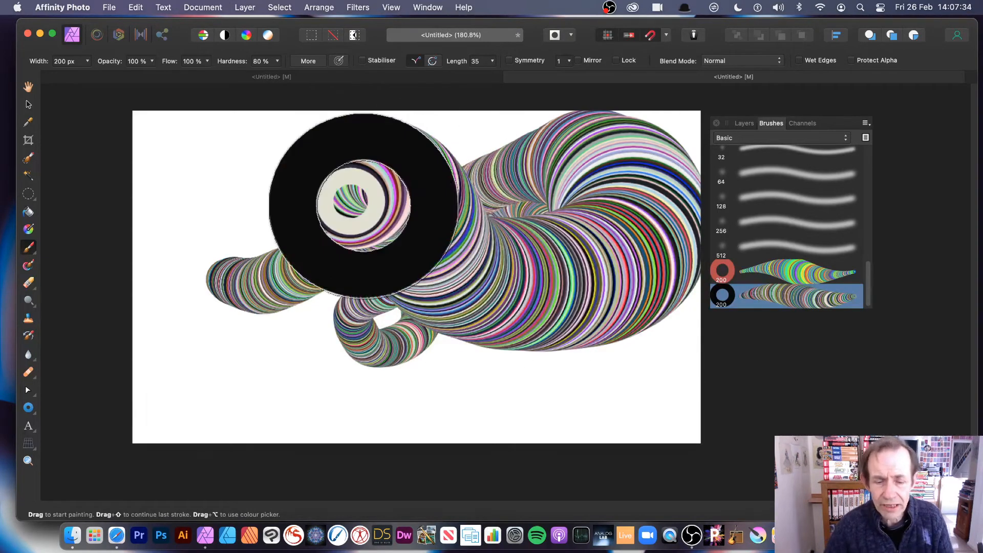
{"action": "key", "text": "super+z"}
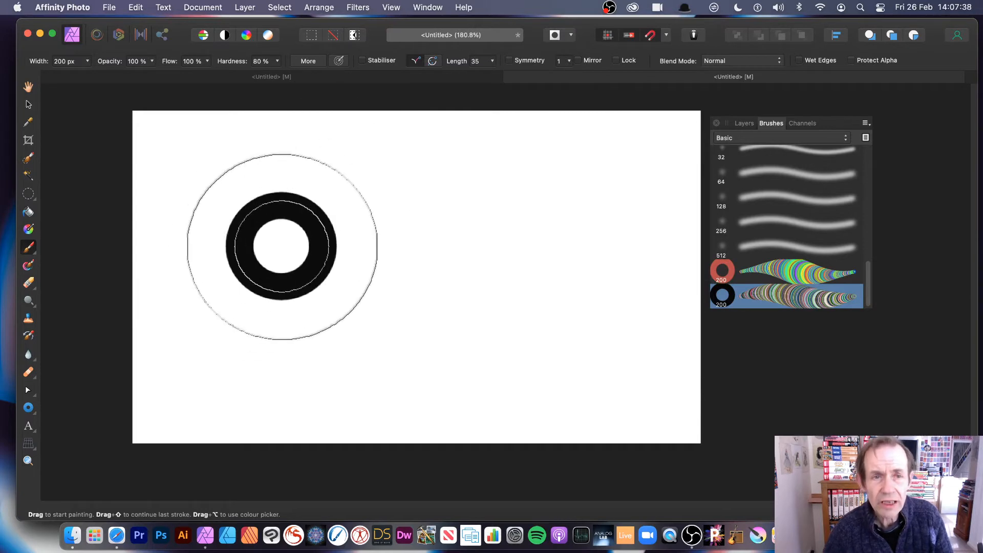
{"action": "key", "text": "super+z"}
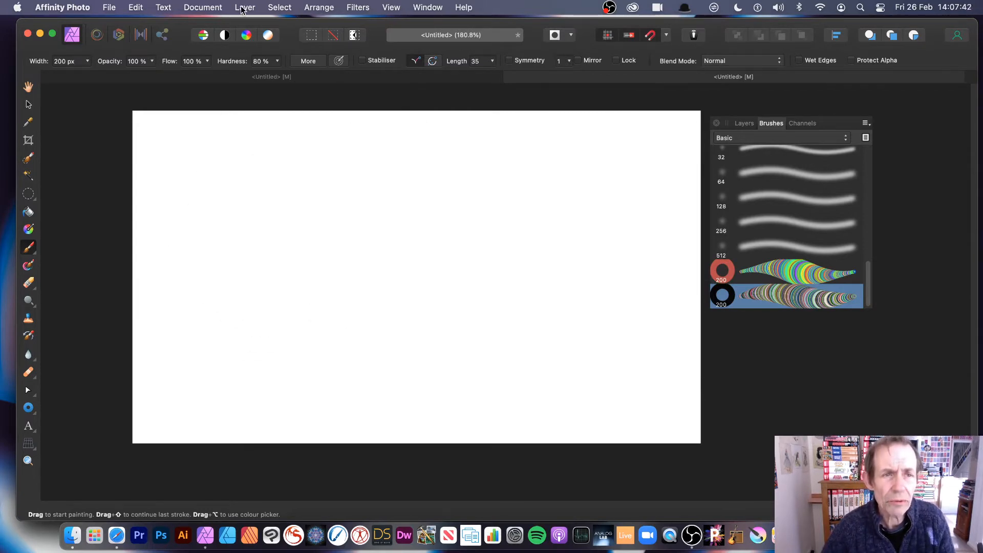
Add a new empty pixel layer to the document for painting.
{"action": "left_click", "coordinate": [243, 8]}
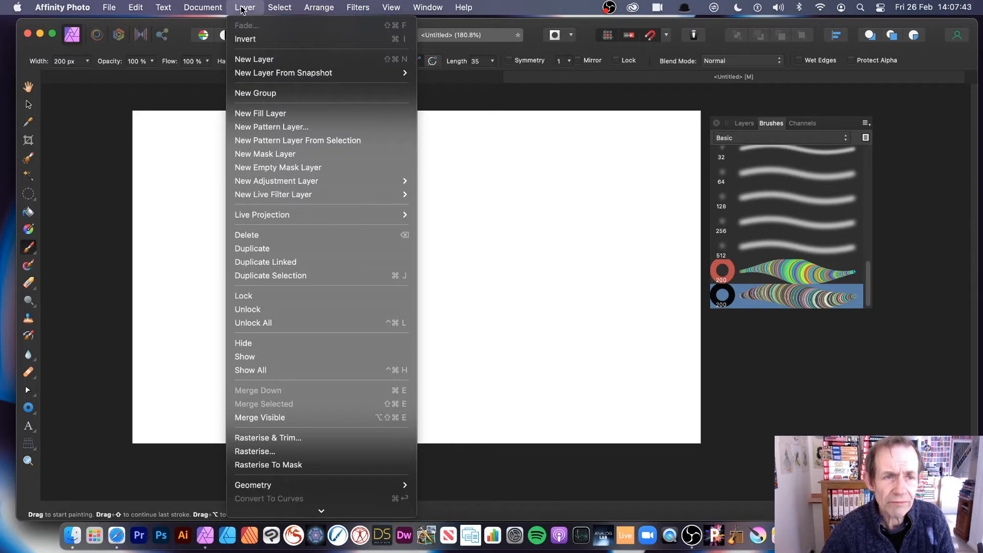
{"action": "left_click", "coordinate": [253, 63]}
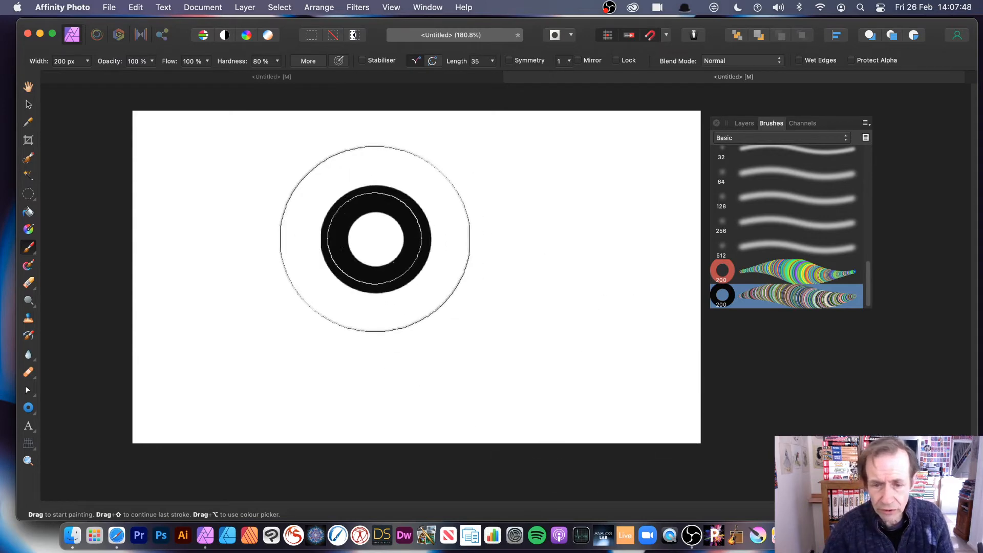
Fill most of the canvas with overlapping donut-brush strokes on the new layer and undo them all.
{"action": "mouse_move", "coordinate": [328, 238]}
{"action": "left_mouse_down"}
{"action": "mouse_move", "coordinate": [554, 193]}
{"action": "mouse_move", "coordinate": [532, 311]}
{"action": "mouse_move", "coordinate": [483, 198]}
{"action": "mouse_move", "coordinate": [523, 246]}
{"action": "mouse_move", "coordinate": [294, 285]}
{"action": "mouse_move", "coordinate": [252, 216]}
{"action": "mouse_move", "coordinate": [345, 282]}
{"action": "mouse_move", "coordinate": [288, 411]}
{"action": "mouse_move", "coordinate": [199, 249]}
{"action": "mouse_move", "coordinate": [387, 252]}
{"action": "mouse_move", "coordinate": [331, 156]}
{"action": "mouse_move", "coordinate": [380, 201]}
{"action": "mouse_move", "coordinate": [418, 263]}
{"action": "mouse_move", "coordinate": [441, 207]}
{"action": "mouse_move", "coordinate": [600, 169]}
{"action": "mouse_move", "coordinate": [633, 358]}
{"action": "mouse_move", "coordinate": [553, 398]}
{"action": "mouse_move", "coordinate": [650, 301]}
{"action": "mouse_move", "coordinate": [571, 289]}
{"action": "mouse_move", "coordinate": [441, 174]}
{"action": "mouse_move", "coordinate": [365, 292]}
{"action": "mouse_move", "coordinate": [250, 394]}
{"action": "mouse_move", "coordinate": [245, 230]}
{"action": "mouse_move", "coordinate": [334, 137]}
{"action": "mouse_move", "coordinate": [266, 117]}
{"action": "mouse_move", "coordinate": [335, 166]}
{"action": "mouse_move", "coordinate": [626, 124]}
{"action": "mouse_move", "coordinate": [679, 104]}
{"action": "mouse_move", "coordinate": [616, 158]}
{"action": "mouse_move", "coordinate": [612, 286]}
{"action": "mouse_move", "coordinate": [527, 393]}
{"action": "mouse_move", "coordinate": [420, 428]}
{"action": "mouse_move", "coordinate": [477, 339]}
{"action": "mouse_move", "coordinate": [658, 372]}
{"action": "mouse_move", "coordinate": [641, 364]}
{"action": "mouse_move", "coordinate": [566, 433]}
{"action": "mouse_move", "coordinate": [365, 259]}
{"action": "mouse_move", "coordinate": [177, 177]}
{"action": "mouse_move", "coordinate": [213, 162]}
{"action": "mouse_move", "coordinate": [240, 175]}
{"action": "mouse_move", "coordinate": [292, 100]}
{"action": "left_mouse_up"}
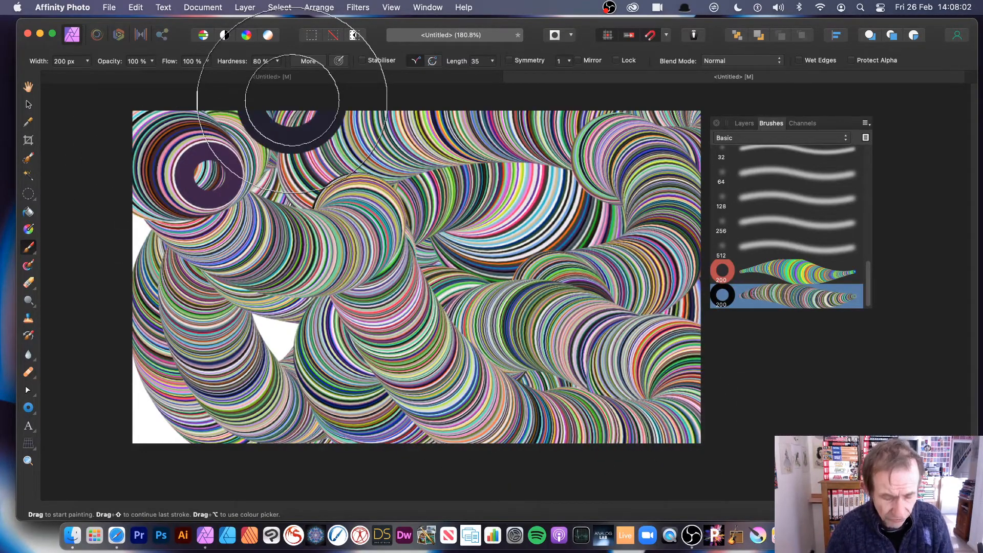
{"action": "key", "text": "super+z"}
{"action": "key", "text": "super+z"}
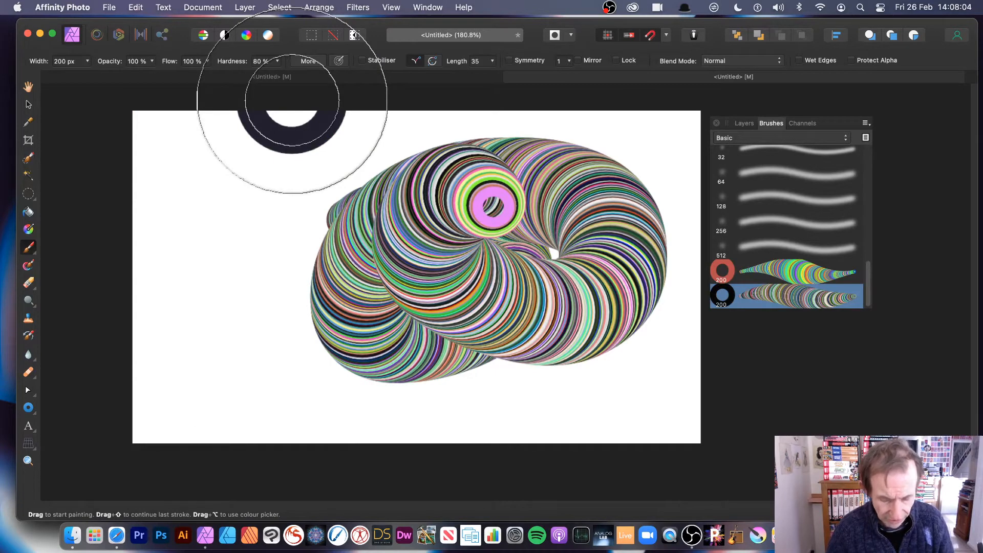
{"action": "key", "text": "super+z"}
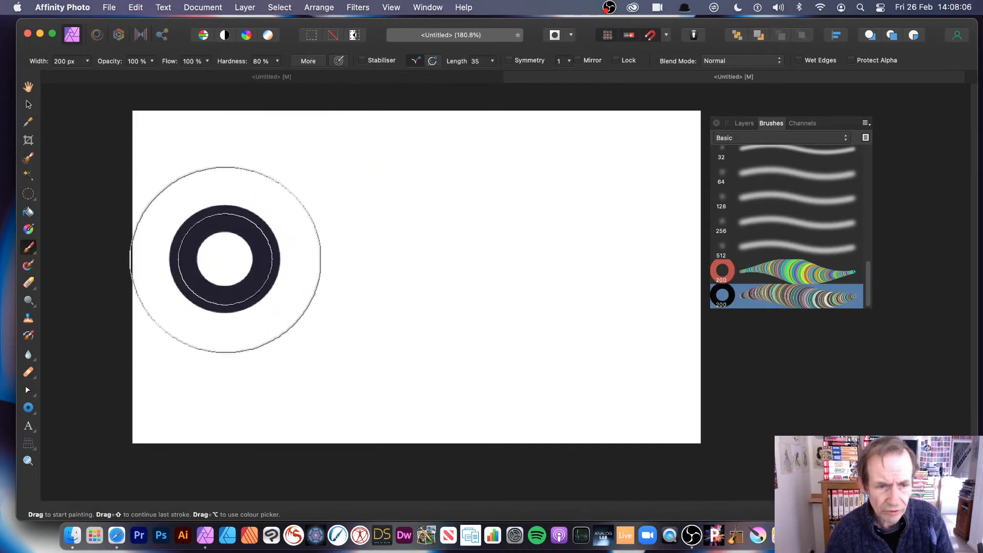
Try a horizontal wavy stroke, undo it, and paint one long winding tube that curls back on itself at its end.
{"action": "mouse_move", "coordinate": [225, 259]}
{"action": "left_mouse_down"}
{"action": "mouse_move", "coordinate": [260, 243]}
{"action": "mouse_move", "coordinate": [302, 273]}
{"action": "mouse_move", "coordinate": [331, 268]}
{"action": "mouse_move", "coordinate": [343, 240]}
{"action": "mouse_move", "coordinate": [365, 235]}
{"action": "mouse_move", "coordinate": [384, 256]}
{"action": "mouse_move", "coordinate": [451, 229]}
{"action": "mouse_move", "coordinate": [478, 257]}
{"action": "mouse_move", "coordinate": [508, 255]}
{"action": "mouse_move", "coordinate": [521, 233]}
{"action": "mouse_move", "coordinate": [560, 230]}
{"action": "mouse_move", "coordinate": [571, 245]}
{"action": "mouse_move", "coordinate": [592, 217]}
{"action": "mouse_move", "coordinate": [622, 223]}
{"action": "mouse_move", "coordinate": [670, 182]}
{"action": "left_mouse_up"}
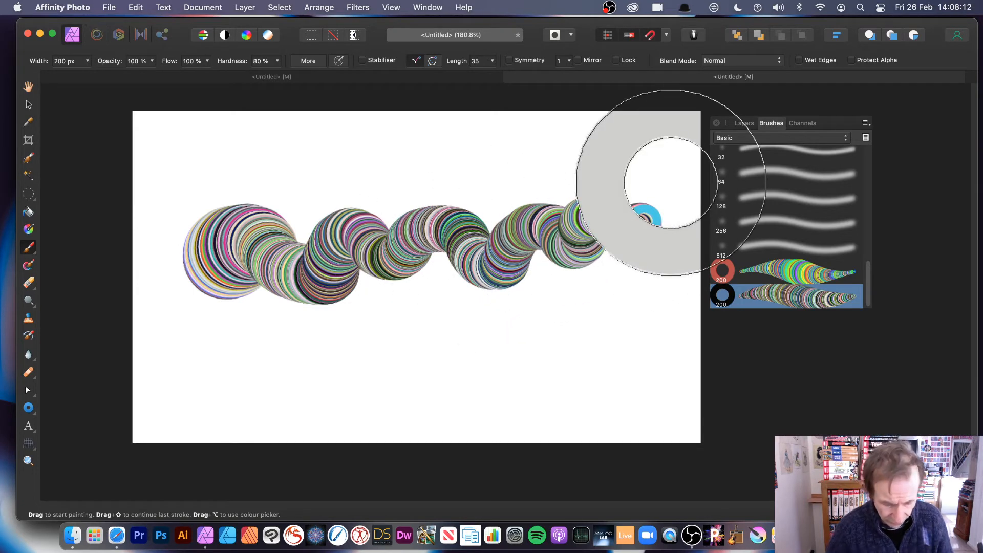
{"action": "key", "text": "super+z"}
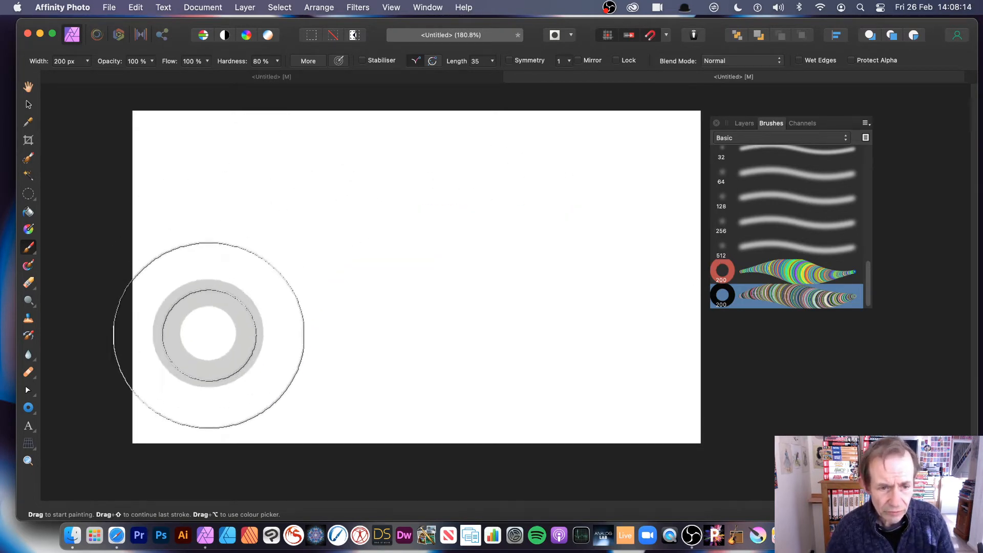
{"action": "mouse_move", "coordinate": [208, 330]}
{"action": "left_mouse_down"}
{"action": "mouse_move", "coordinate": [243, 274]}
{"action": "mouse_move", "coordinate": [294, 246]}
{"action": "mouse_move", "coordinate": [302, 278]}
{"action": "mouse_move", "coordinate": [360, 333]}
{"action": "mouse_move", "coordinate": [394, 309]}
{"action": "mouse_move", "coordinate": [333, 208]}
{"action": "mouse_move", "coordinate": [368, 188]}
{"action": "mouse_move", "coordinate": [439, 233]}
{"action": "mouse_move", "coordinate": [525, 229]}
{"action": "mouse_move", "coordinate": [473, 344]}
{"action": "mouse_move", "coordinate": [494, 313]}
{"action": "left_mouse_up"}
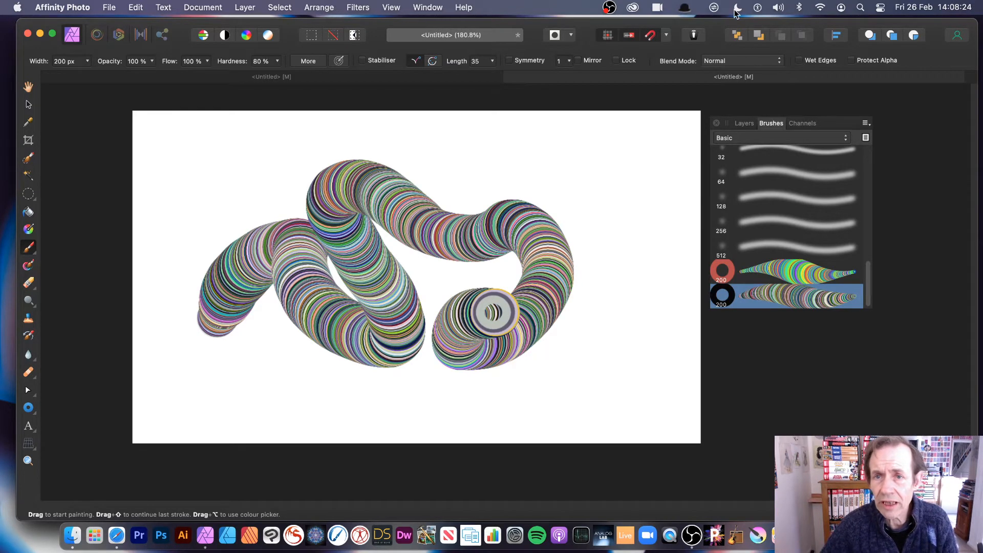
Open the layer effects for the painted pixel layer and enable Bevel / Emboss.
{"action": "left_click", "coordinate": [744, 123]}
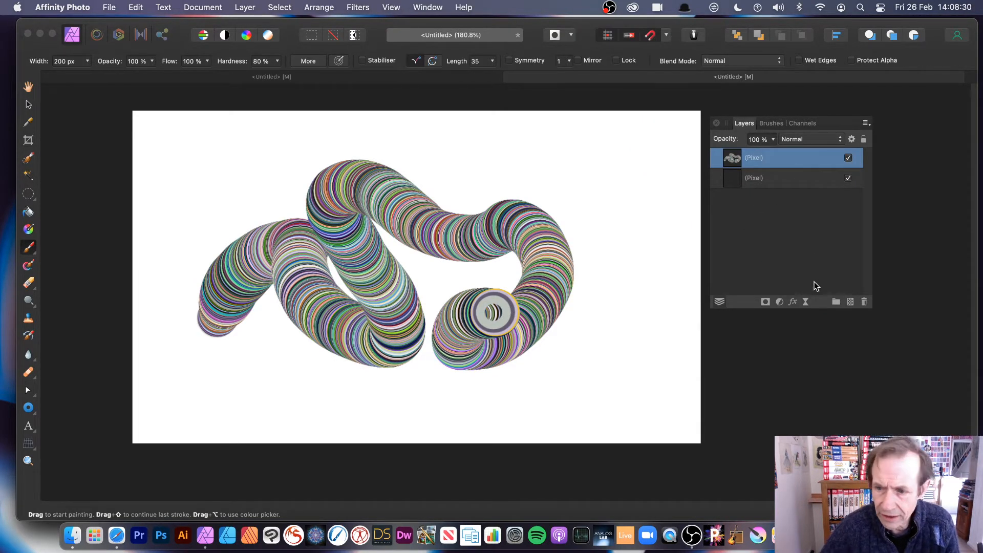
{"action": "left_click", "coordinate": [793, 303]}
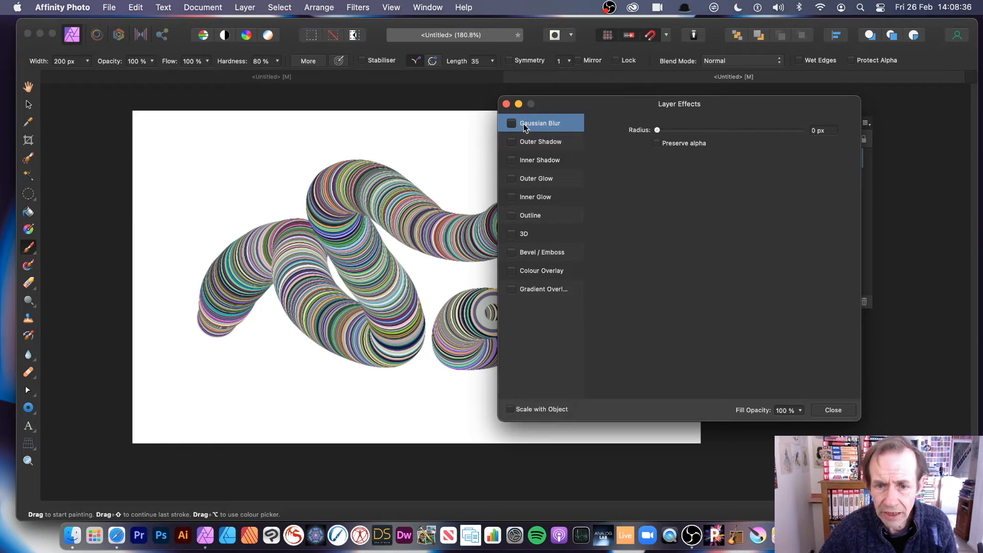
{"action": "left_click", "coordinate": [512, 252]}
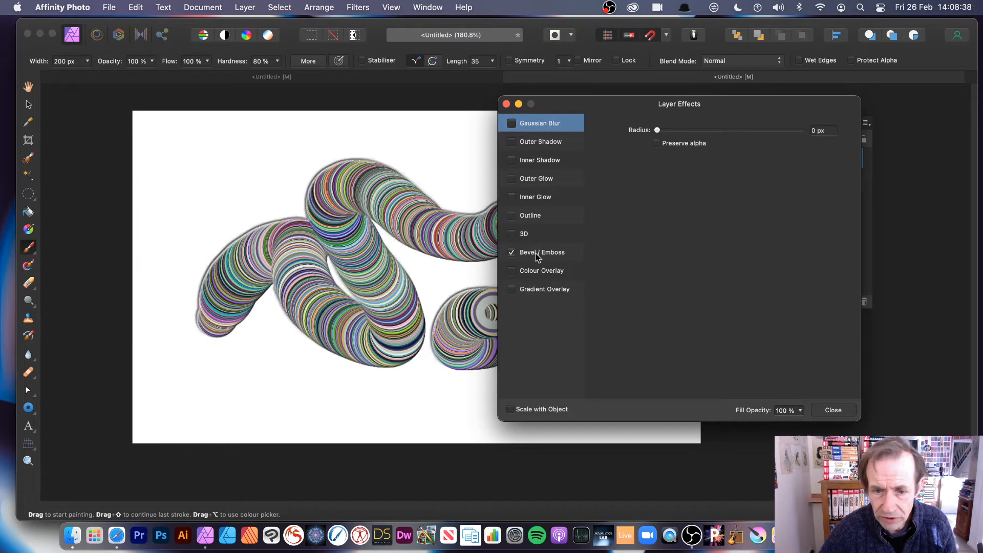
Set the Bevel / Emboss effect to type Inner with a radius of 40.5 px and a soften of 0.3 px.
{"action": "left_click", "coordinate": [536, 253]}
{"action": "left_click_drag", "start_coordinate": [569, 104], "coordinate": [650, 108]}
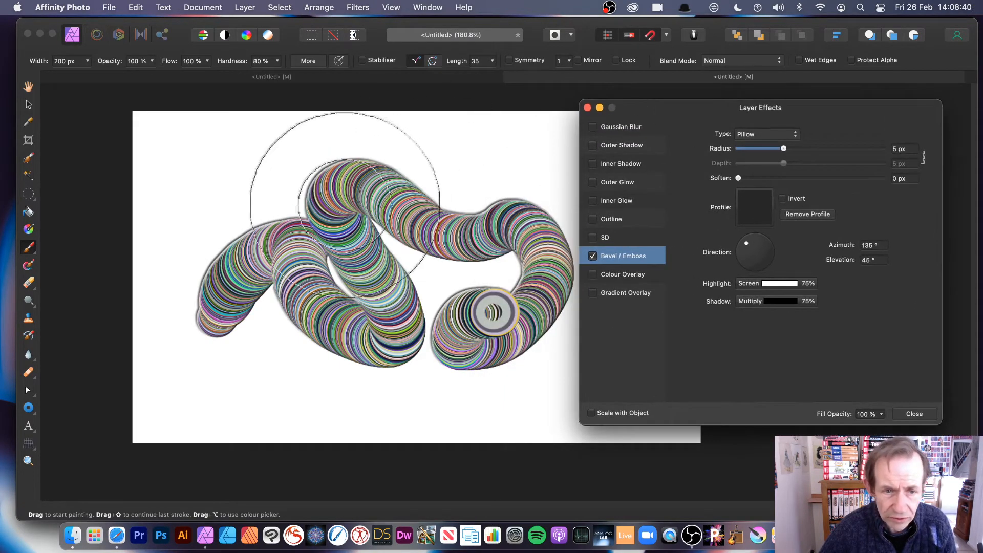
{"action": "left_click", "coordinate": [766, 133]}
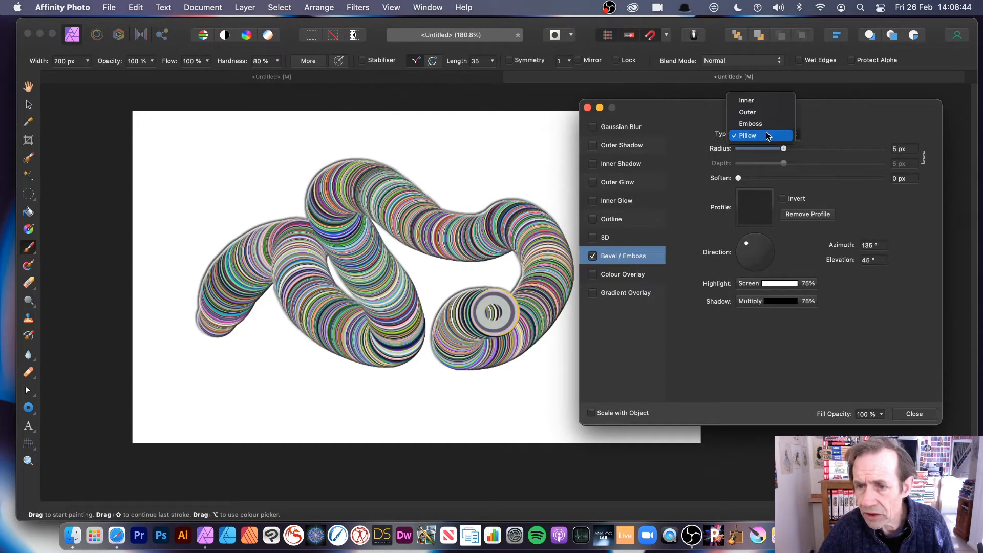
{"action": "left_click", "coordinate": [764, 104]}
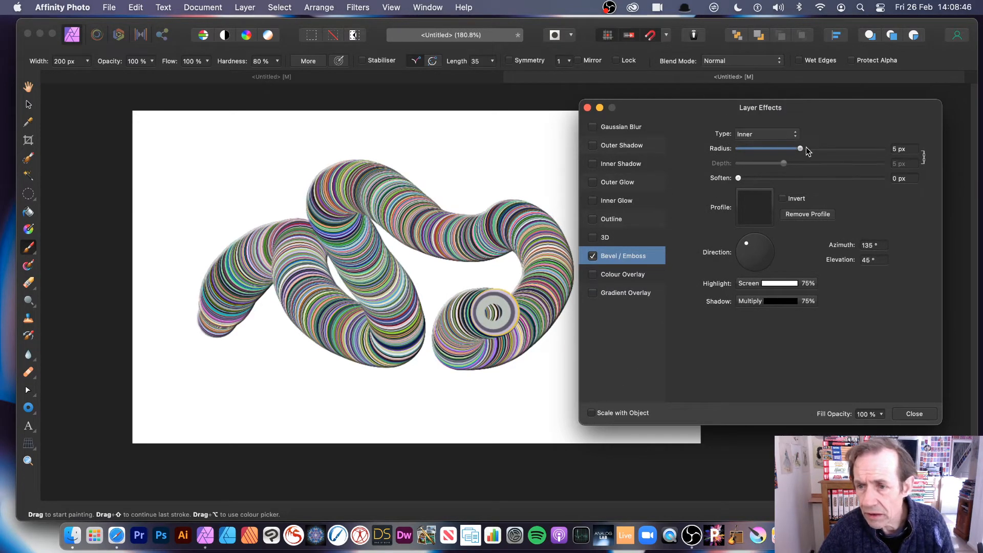
{"action": "left_click_drag", "start_coordinate": [806, 147], "coordinate": [850, 148]}
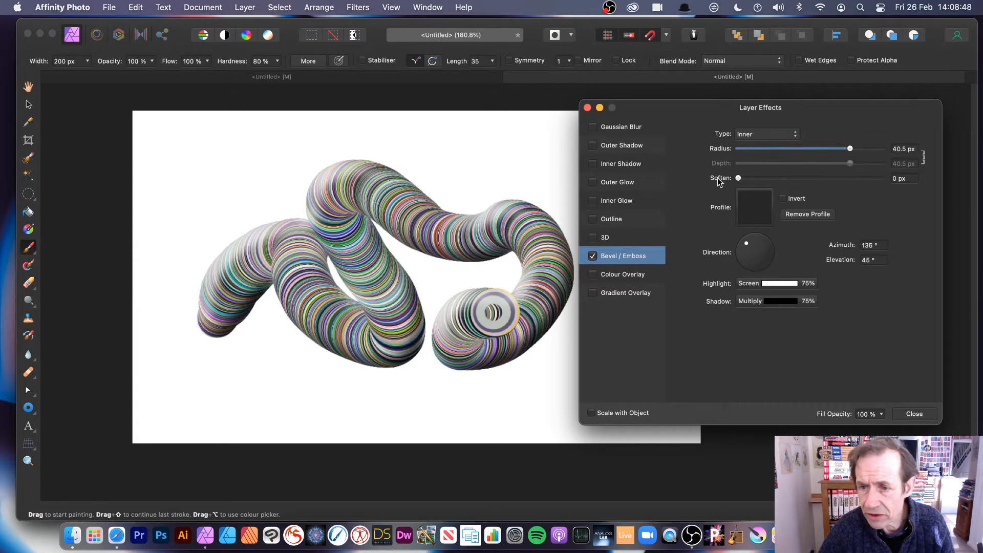
{"action": "left_click_drag", "start_coordinate": [738, 178], "coordinate": [743, 178]}
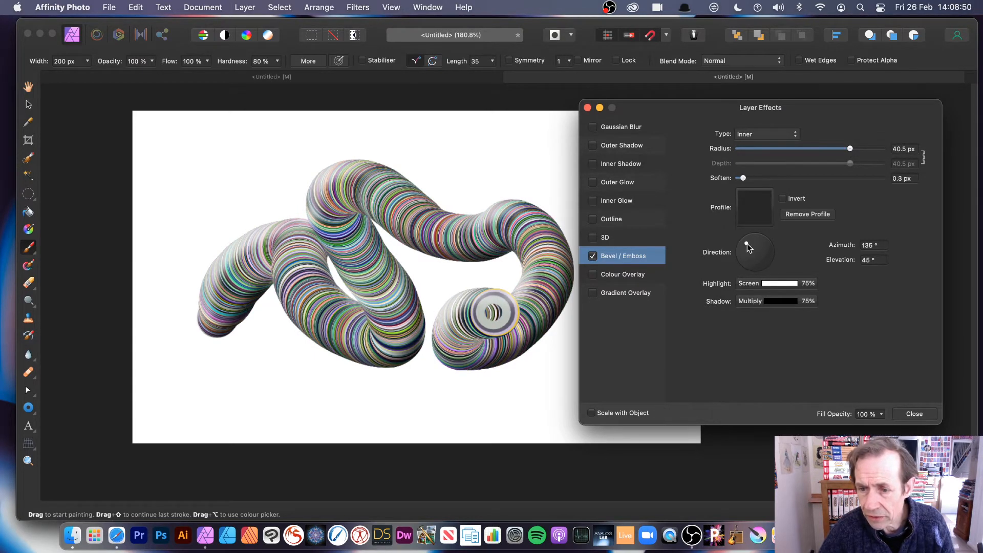
Aim the bevel light at azimuth 133.9° and elevation 10.4°, and apply the S-shaped standard profile.
{"action": "mouse_move", "coordinate": [747, 244]}
{"action": "left_mouse_down"}
{"action": "mouse_move", "coordinate": [752, 259]}
{"action": "mouse_move", "coordinate": [743, 239]}
{"action": "left_mouse_up"}
{"action": "left_click", "coordinate": [764, 210]}
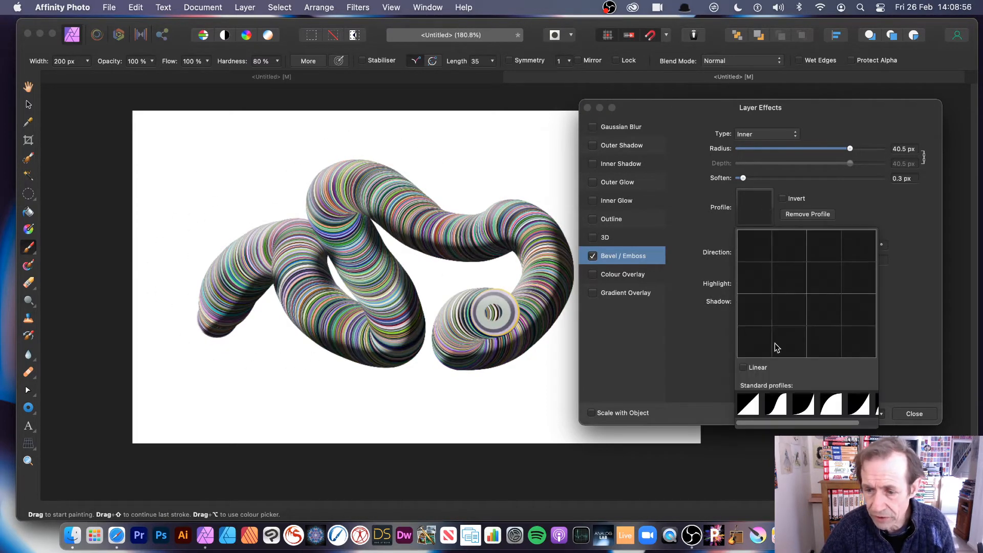
{"action": "left_click", "coordinate": [775, 408]}
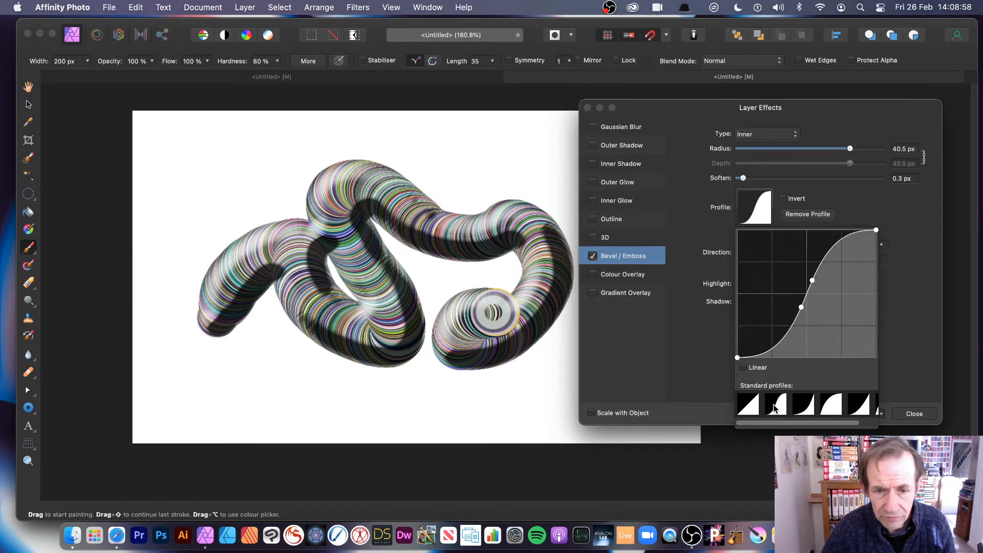
{"action": "left_click", "coordinate": [681, 206]}
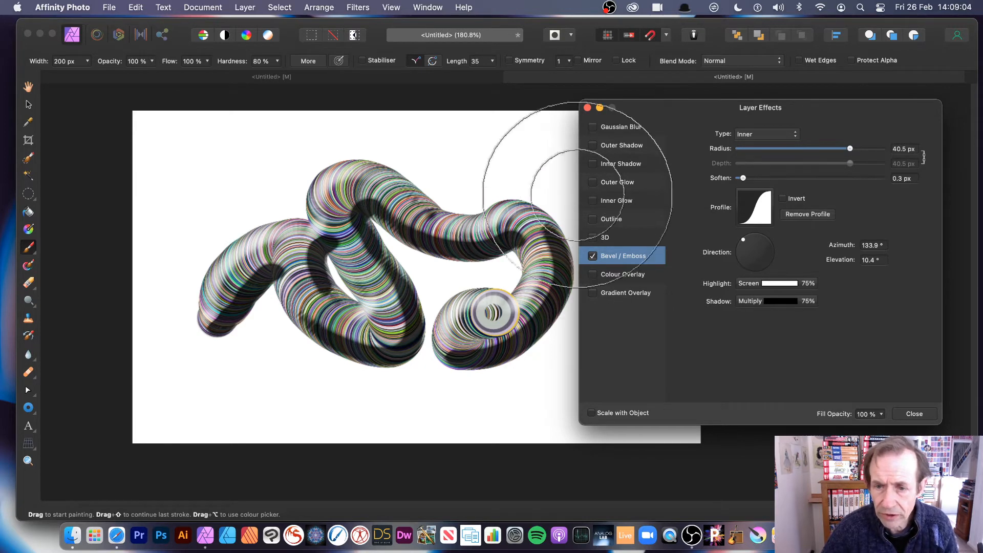
Add a soft Outer Shadow to the painted tube, reduce the bevel radius to 9.1 px and close the layer effects.
{"action": "left_click", "coordinate": [638, 148]}
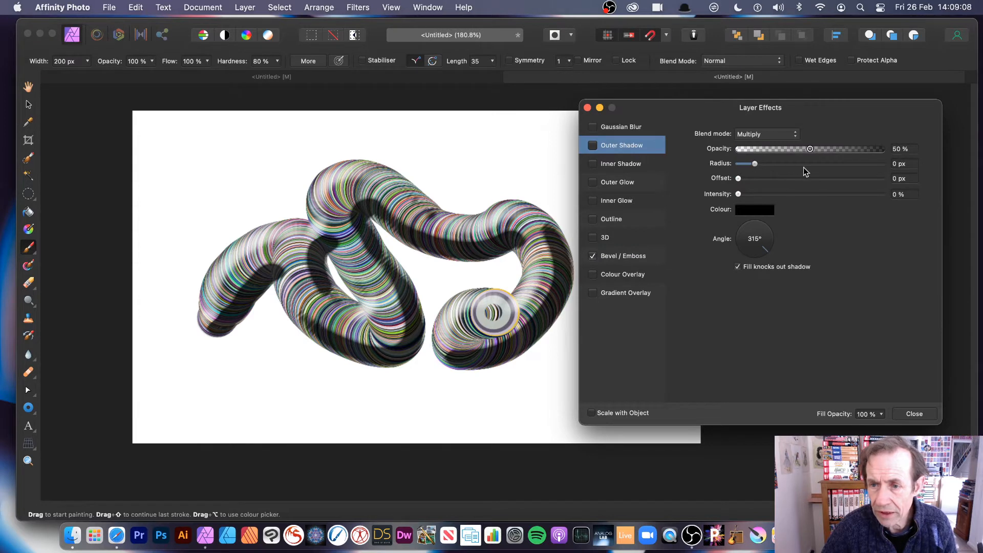
{"action": "left_click_drag", "start_coordinate": [804, 167], "coordinate": [767, 193]}
{"action": "left_click", "coordinate": [625, 258]}
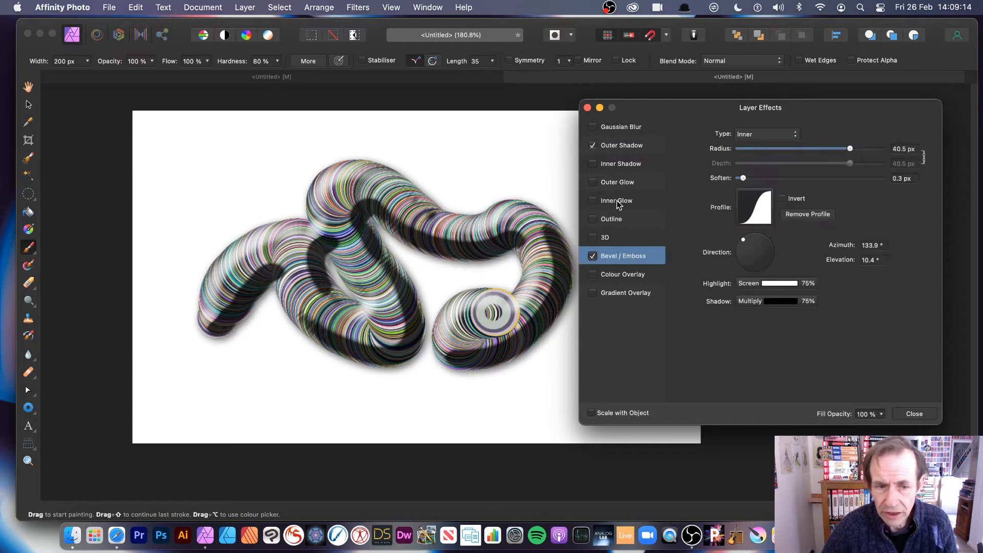
{"action": "left_click_drag", "start_coordinate": [831, 148], "coordinate": [799, 149]}
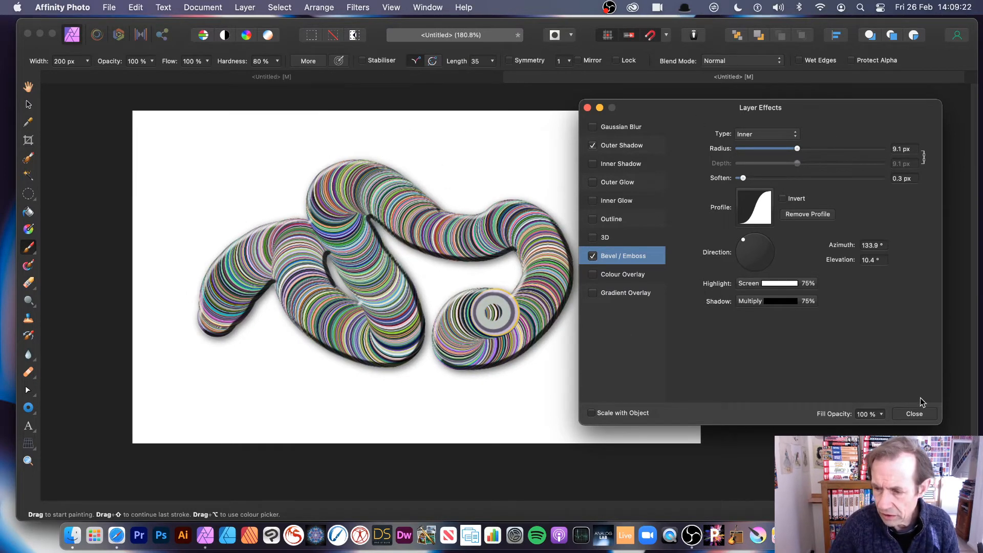
{"action": "left_click", "coordinate": [915, 414]}
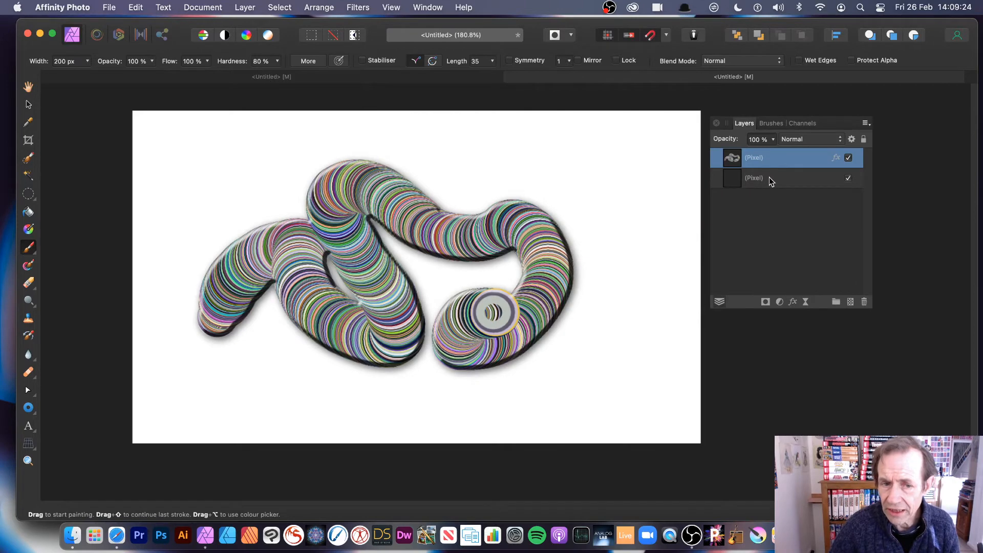
Try covering the canvas with overlapping copies of the tube, some of them scaled down and rotated.
{"action": "left_click", "coordinate": [28, 105]}
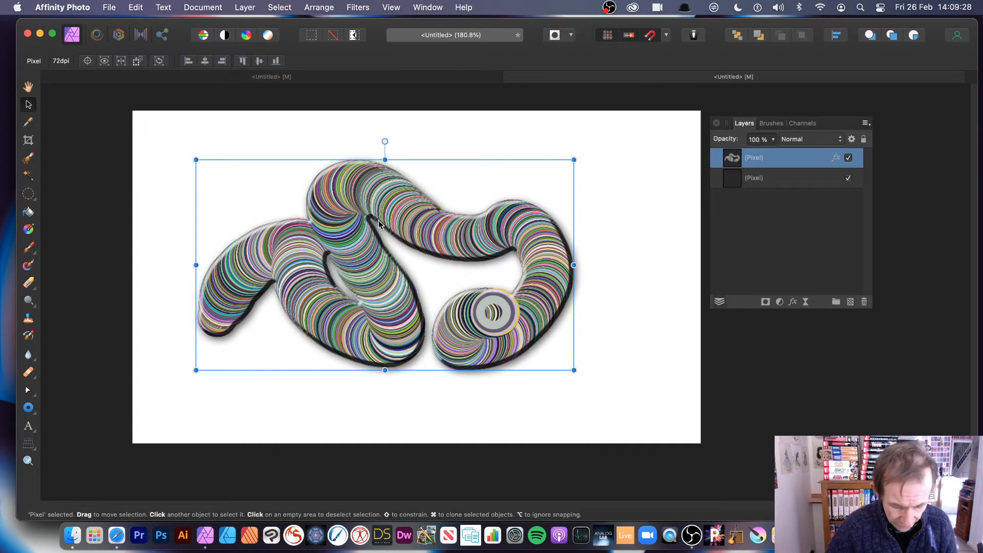
{"action": "left_click_drag", "start_coordinate": [434, 236], "coordinate": [543, 179]}
{"action": "left_click_drag", "start_coordinate": [658, 214], "coordinate": [553, 273]}
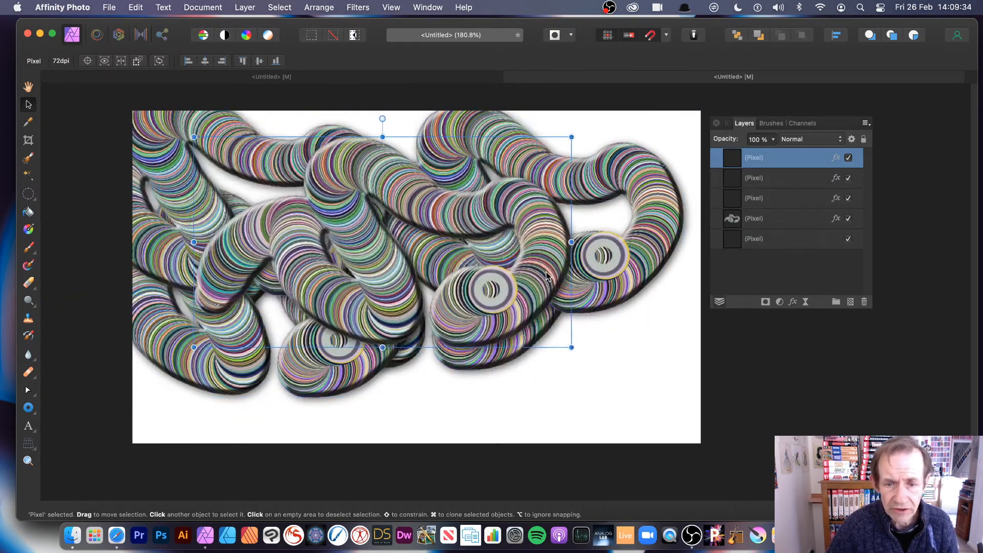
{"action": "left_click_drag", "start_coordinate": [572, 347], "coordinate": [392, 247]}
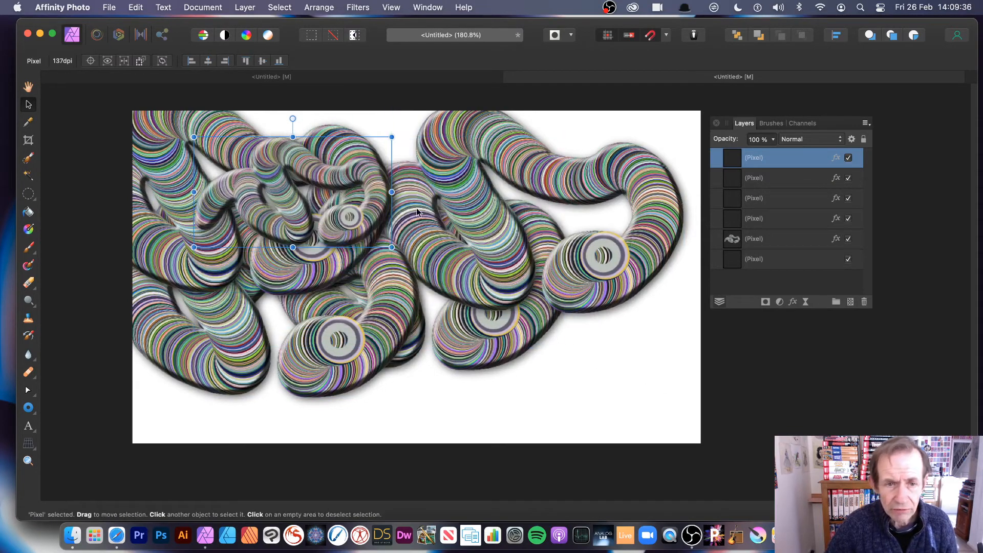
{"action": "left_click_drag", "start_coordinate": [400, 136], "coordinate": [335, 306]}
{"action": "left_click_drag", "start_coordinate": [312, 216], "coordinate": [554, 232]}
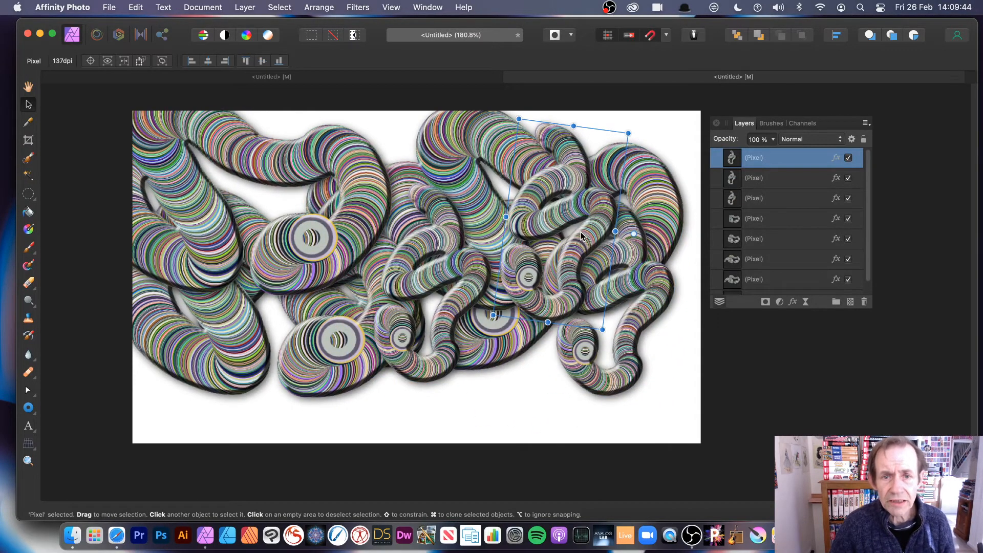
Undo all the duplicated, scaled and rotated copies so only the original tube is left.
{"action": "key", "text": "super+z"}
{"action": "key", "text": "super+z"}
{"action": "key", "text": "super+z"}
{"action": "key", "text": "super+z"}
{"action": "key", "text": "super+z"}
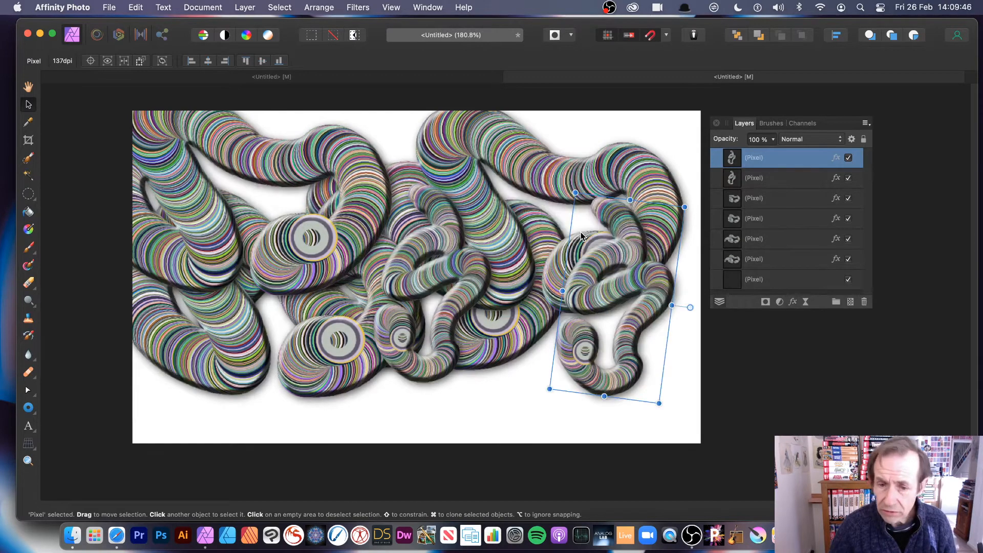
{"action": "key", "text": "super+z"}
{"action": "key", "text": "super+z"}
{"action": "key", "text": "super+z"}
{"action": "key", "text": "super+z"}
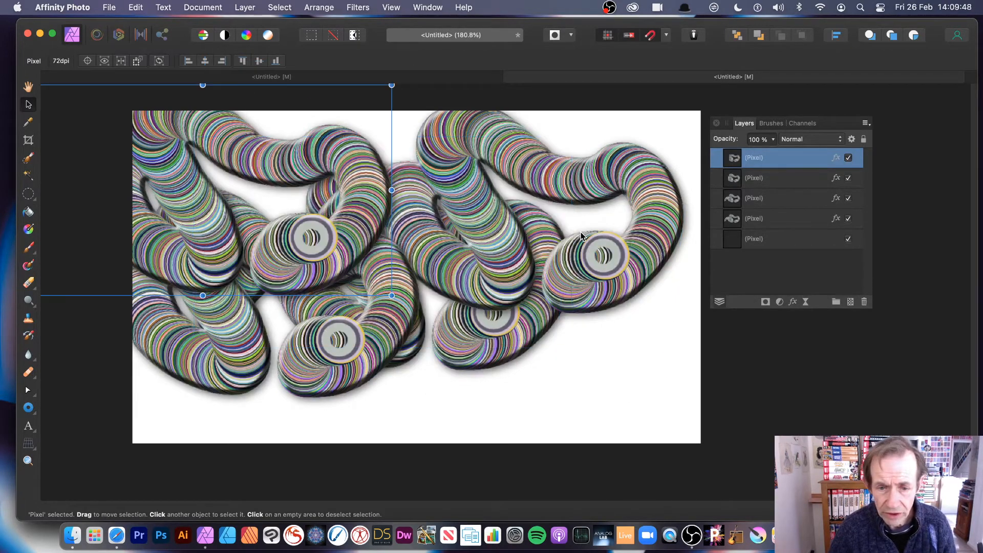
{"action": "key", "text": "super+z"}
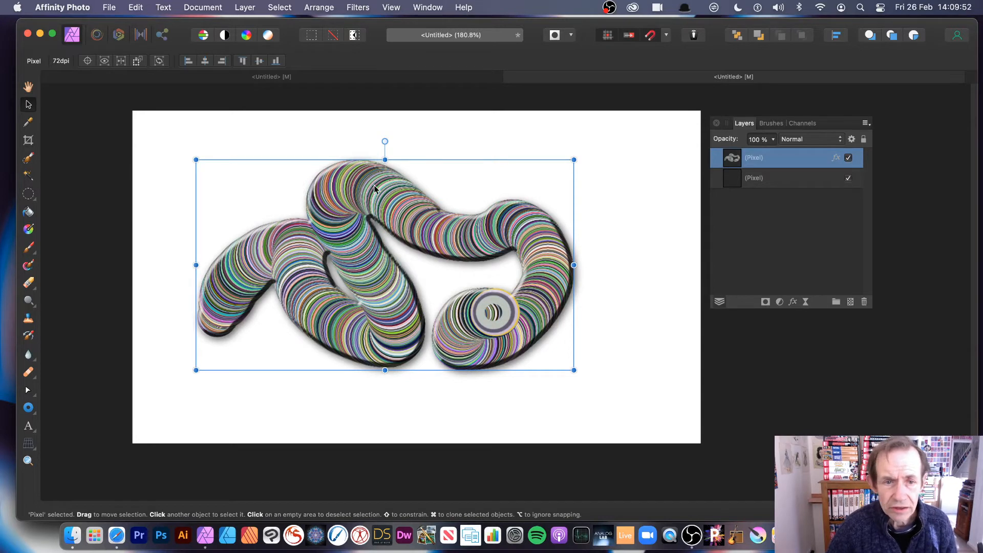
Make a selection from the painted tube layer and create a new brush from that selection.
{"action": "left_click", "coordinate": [280, 6]}
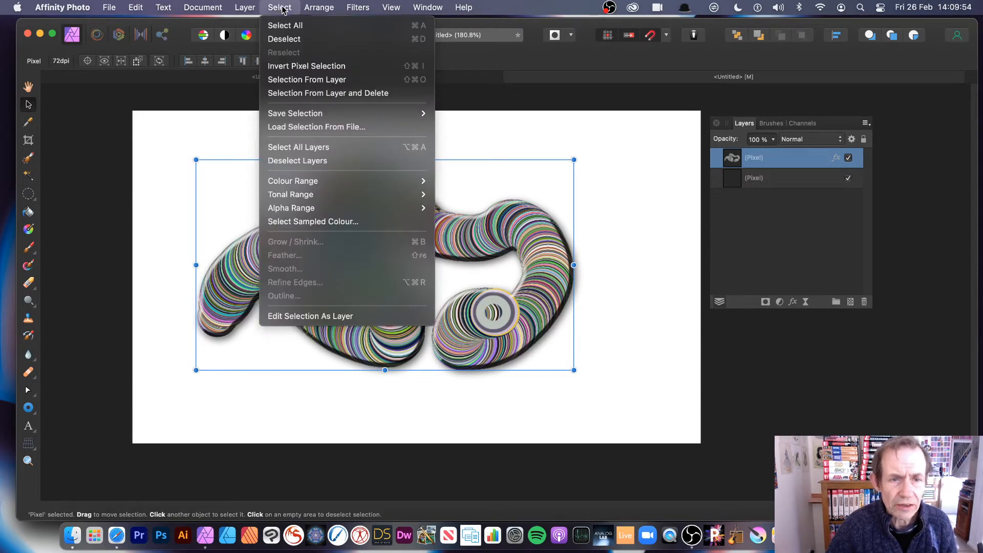
{"action": "left_click", "coordinate": [295, 84]}
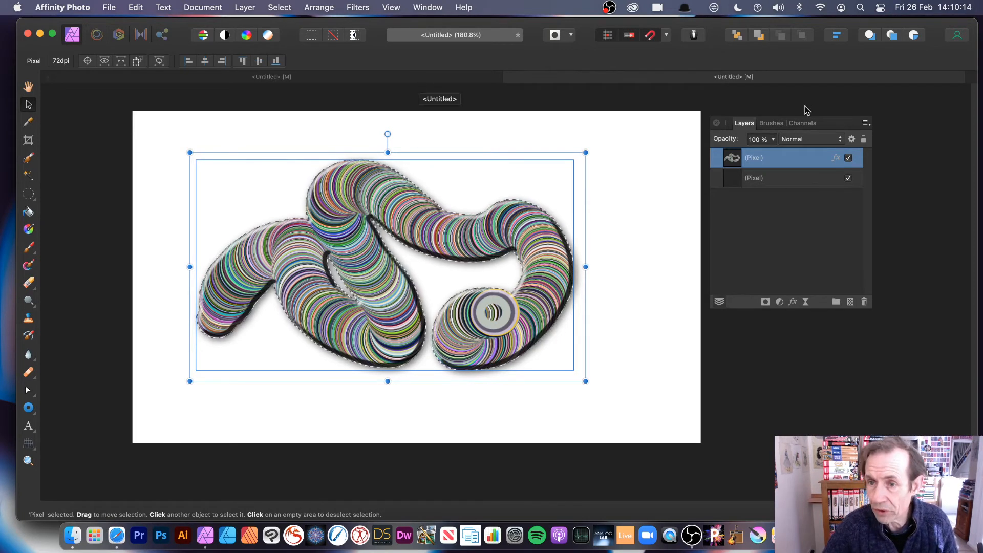
{"action": "left_click", "coordinate": [771, 124]}
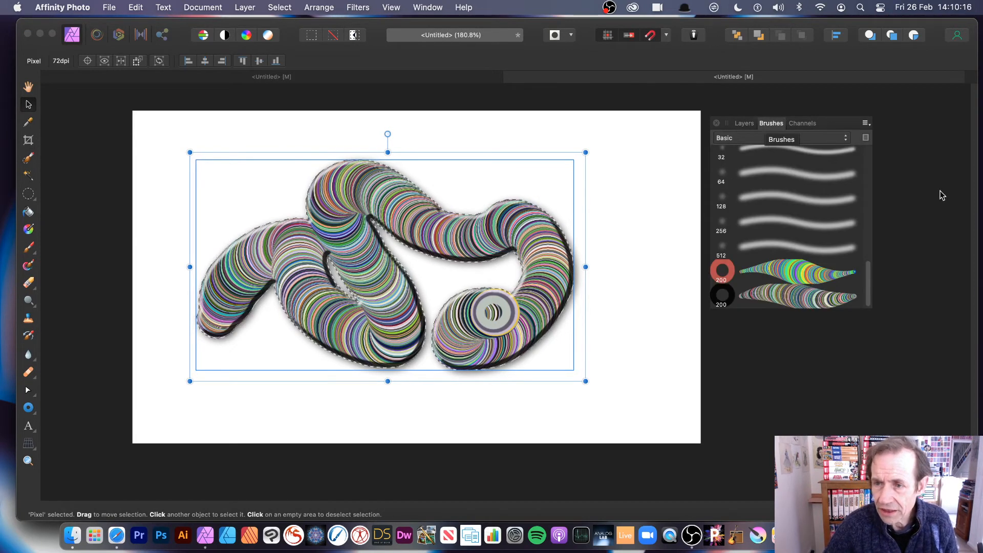
{"action": "left_click", "coordinate": [866, 124]}
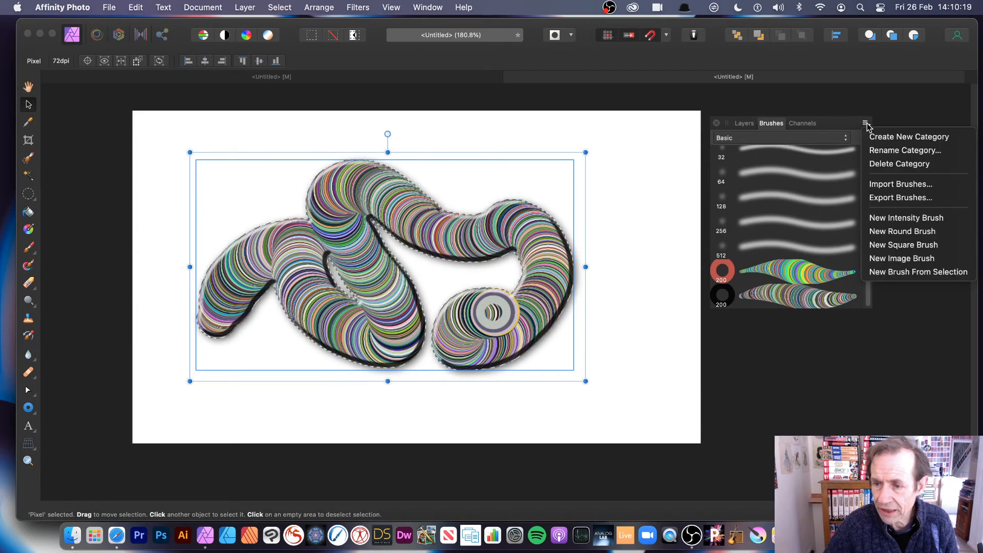
{"action": "left_click", "coordinate": [900, 276]}
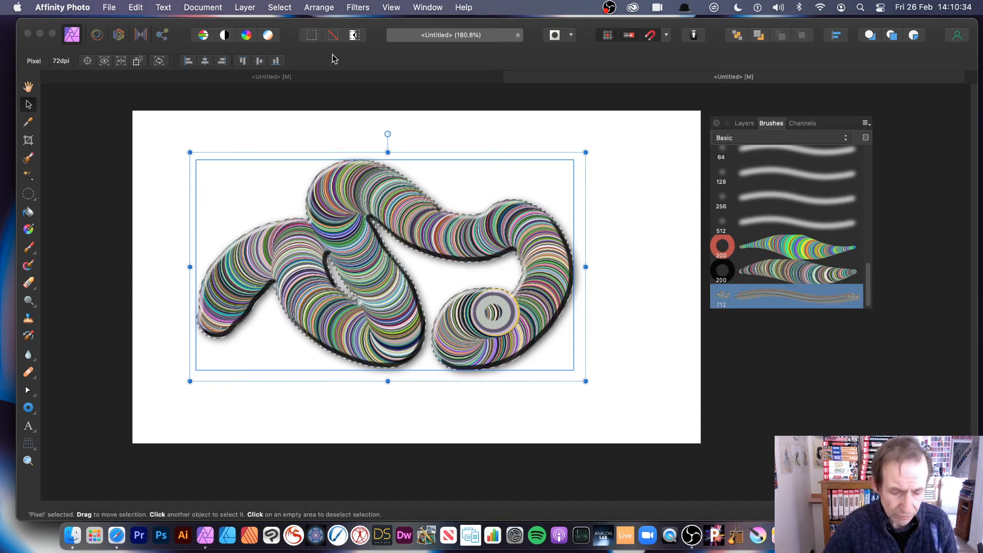
Undo the pixel selection and delete the painted tube layer from the canvas.
{"action": "key", "text": "super+z"}
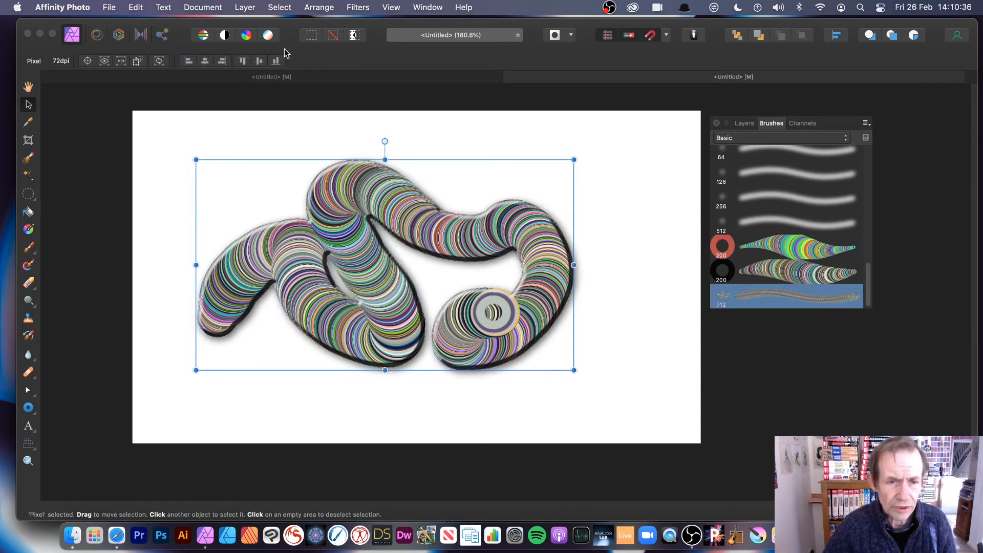
{"action": "key", "text": "Delete"}
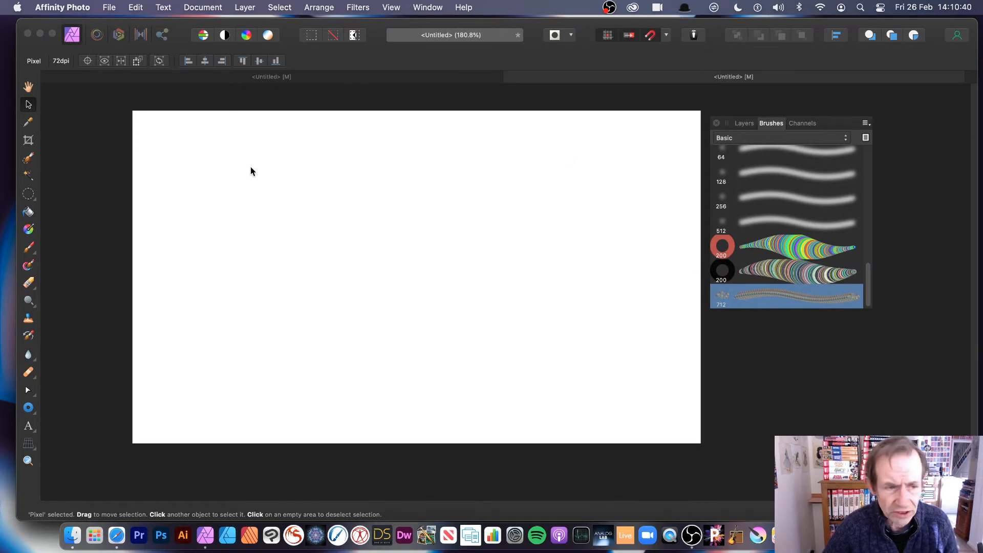
Try painting on the blank canvas with the new 712 px tube brush.
{"action": "left_click", "coordinate": [29, 247]}
{"action": "mouse_move", "coordinate": [172, 294]}
{"action": "left_mouse_down"}
{"action": "mouse_move", "coordinate": [152, 288]}
{"action": "mouse_move", "coordinate": [335, 295]}
{"action": "mouse_move", "coordinate": [454, 281]}
{"action": "left_mouse_up"}
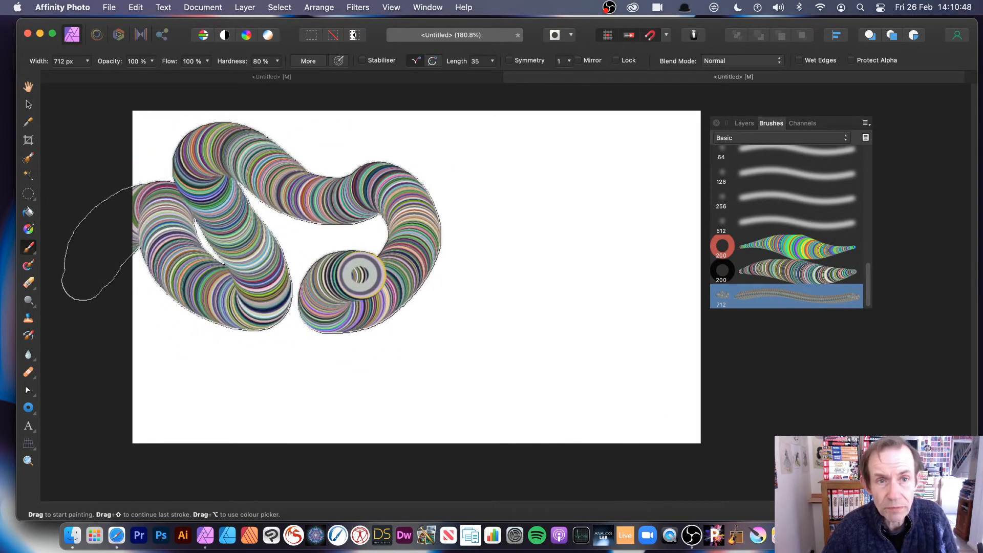
{"action": "mouse_move", "coordinate": [351, 236]}
{"action": "left_mouse_down"}
{"action": "mouse_move", "coordinate": [475, 204]}
{"action": "mouse_move", "coordinate": [496, 156]}
{"action": "left_mouse_up"}
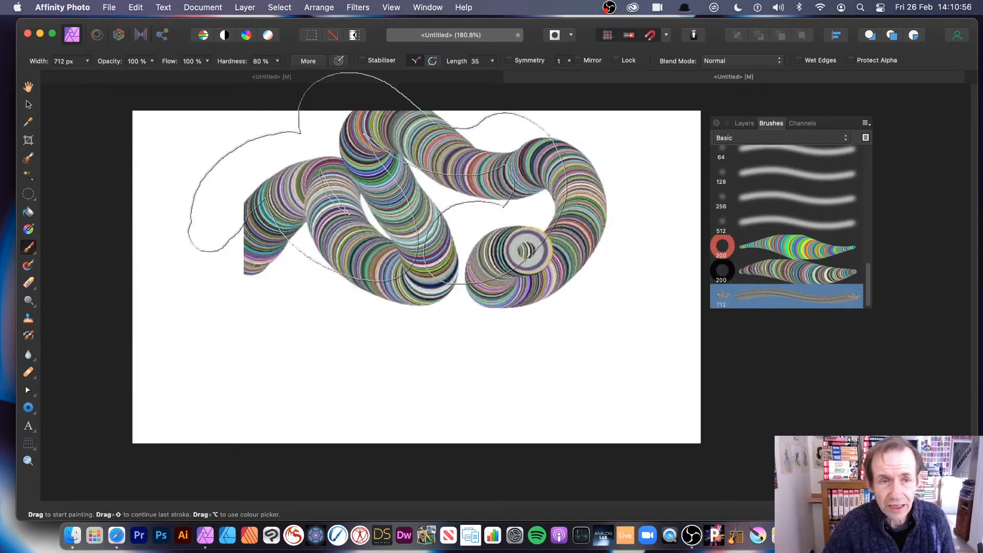
Add a new pixel layer and stamp a single whole tube near the middle of the canvas.
{"action": "left_click", "coordinate": [241, 7]}
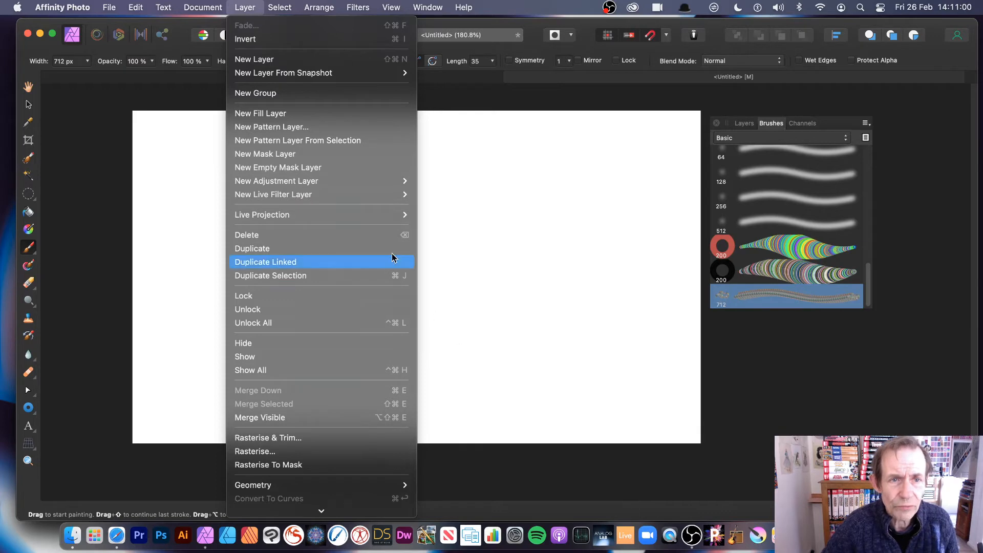
{"action": "left_click", "coordinate": [308, 60]}
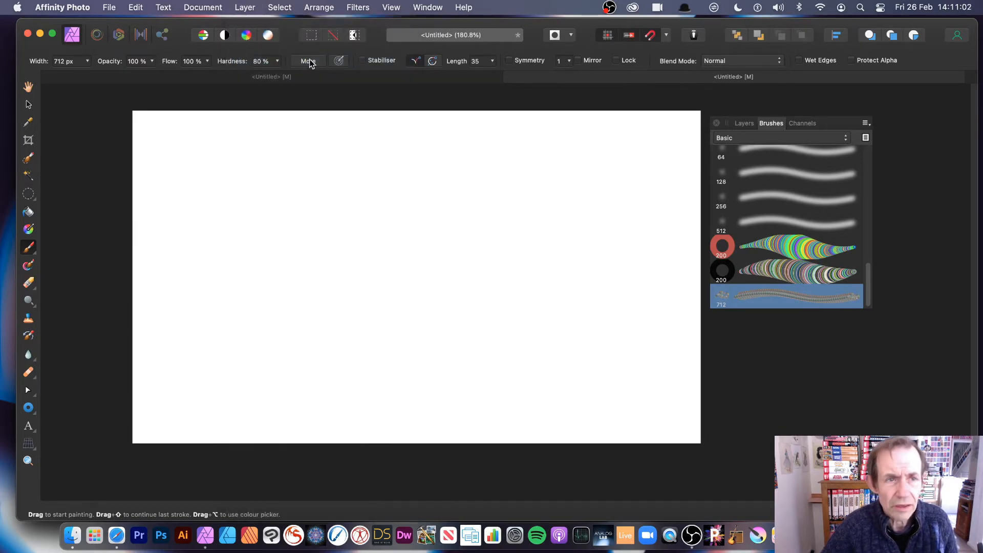
{"action": "left_click", "coordinate": [367, 273]}
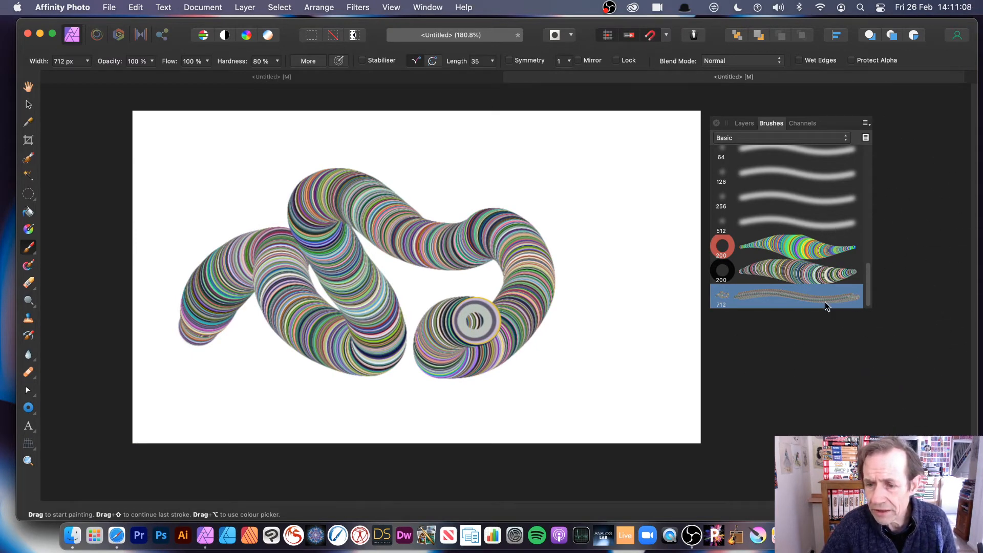
Open the layer effects for the stamped tube layer and enable an Outer Shadow with 64% opacity and a 30 px radius.
{"action": "left_click", "coordinate": [744, 124]}
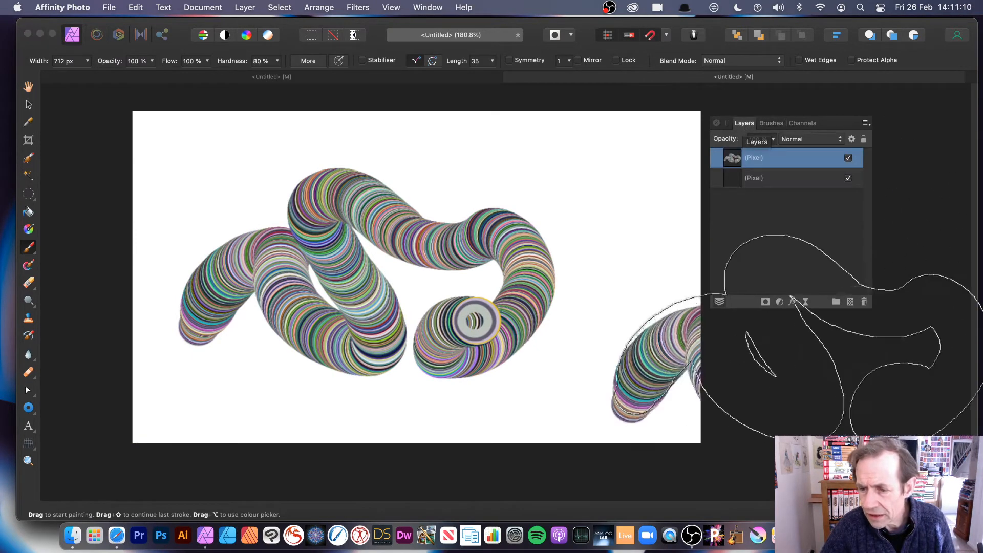
{"action": "left_click", "coordinate": [793, 302]}
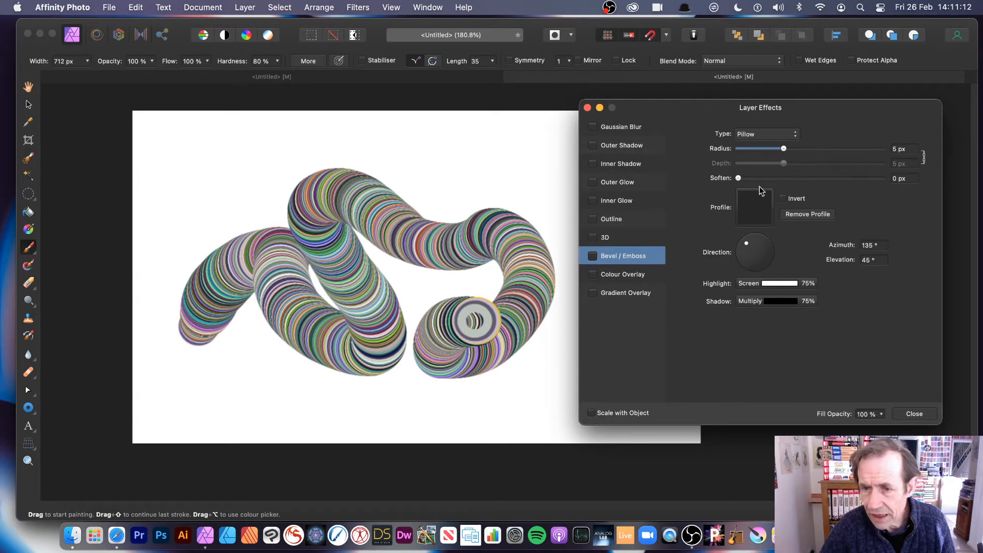
{"action": "left_click", "coordinate": [605, 147]}
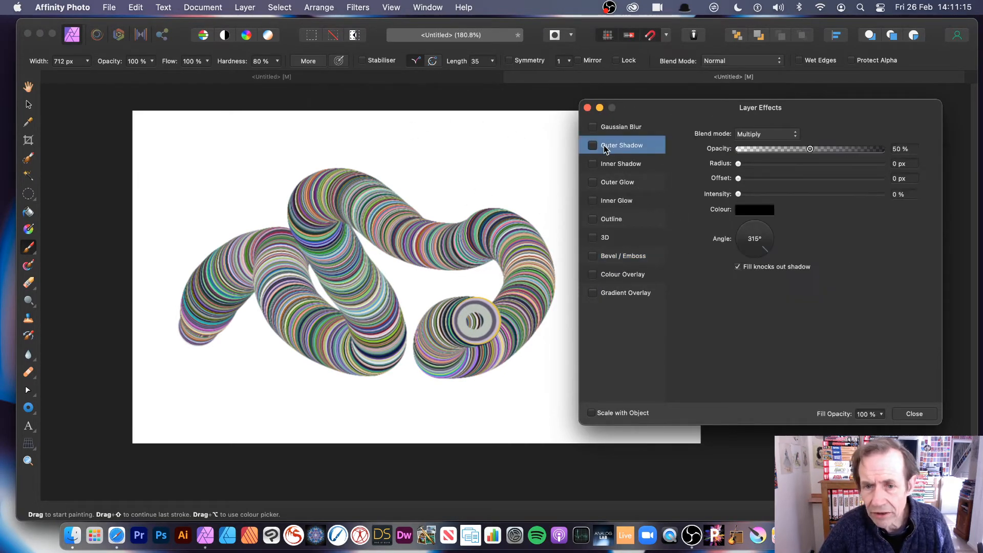
{"action": "left_click", "coordinate": [831, 149]}
{"action": "left_click_drag", "start_coordinate": [776, 165], "coordinate": [832, 169]}
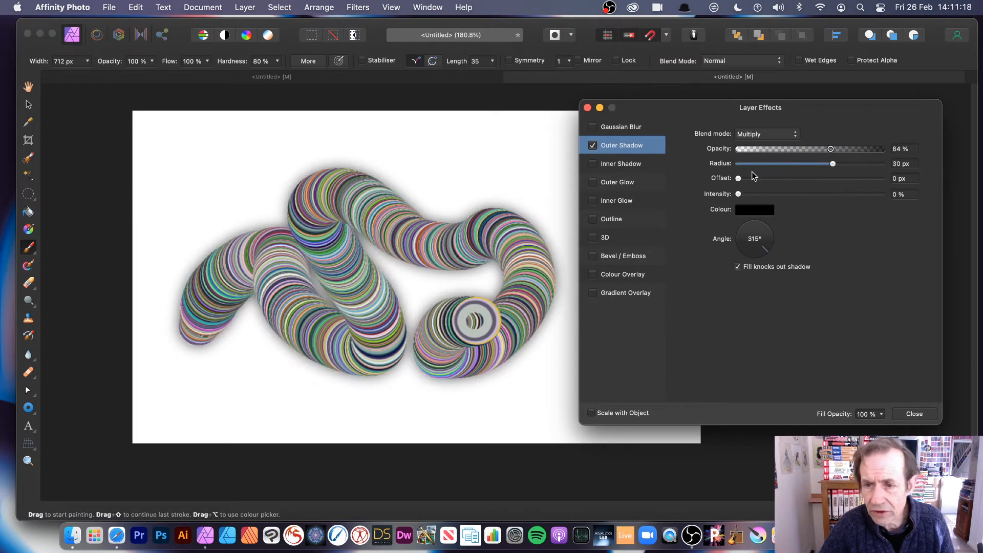
Set the tube layer's Outer Shadow offset to 6.3 px, enable Bevel / Emboss, and close the layer effects.
{"action": "left_click_drag", "start_coordinate": [738, 179], "coordinate": [790, 182]}
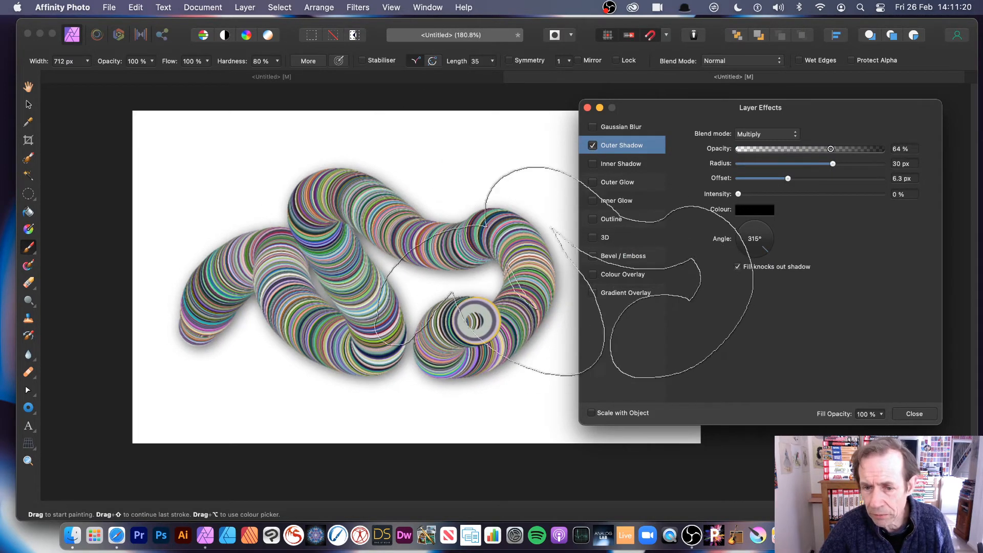
{"action": "left_click", "coordinate": [593, 256]}
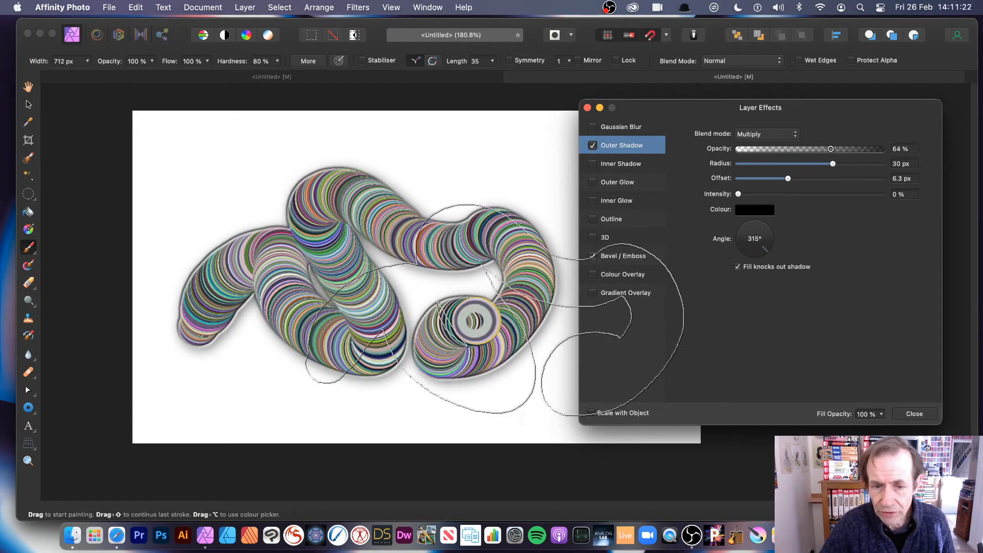
{"action": "left_click", "coordinate": [921, 417]}
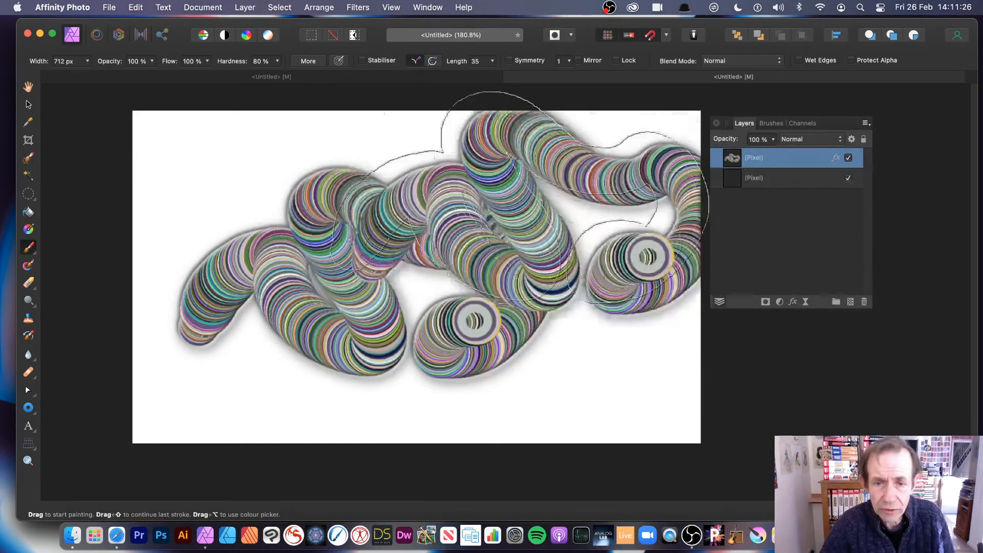
Stamp another full-size tube on the canvas, reduce the brush width to 360 px, and stamp several smaller tubes over the artwork.
{"action": "left_click", "coordinate": [492, 226]}
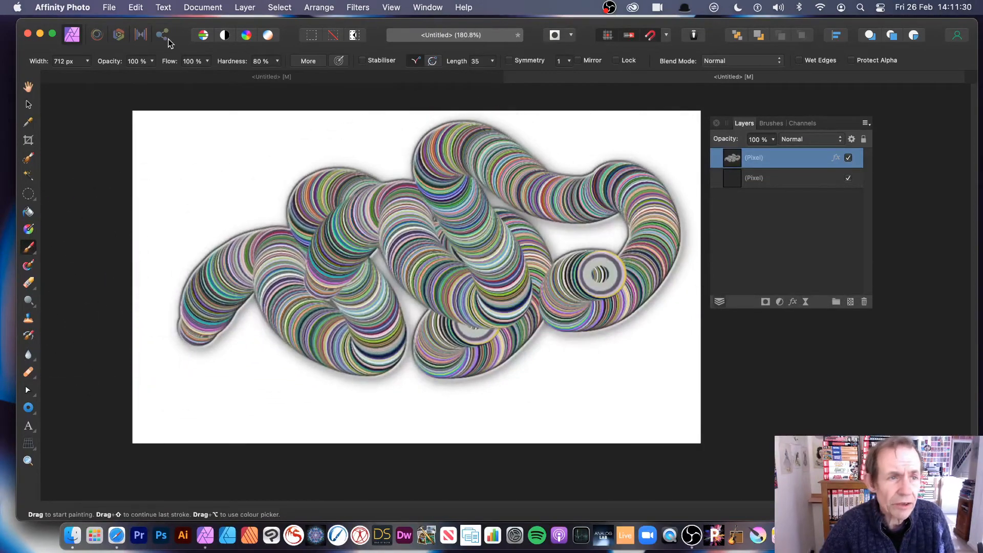
{"action": "left_click", "coordinate": [87, 61]}
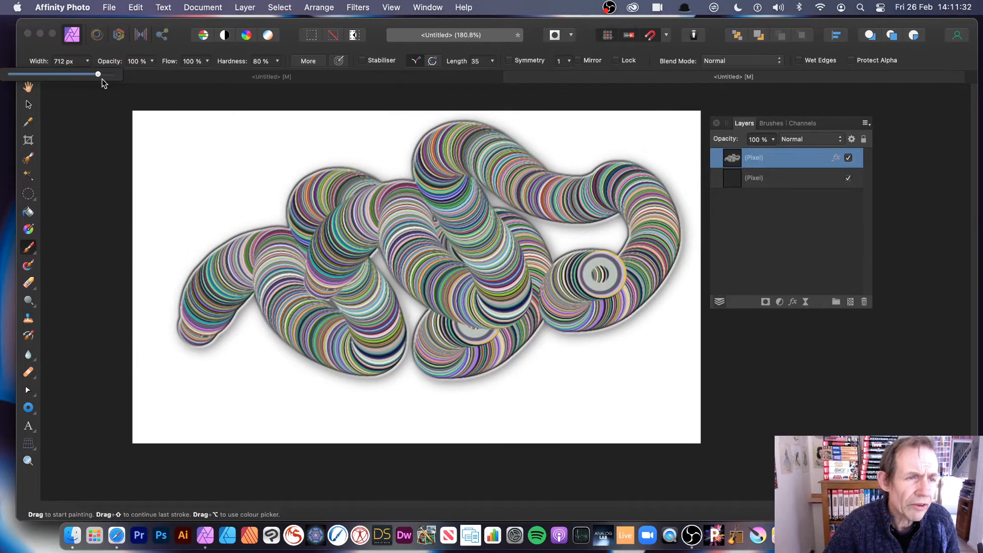
{"action": "left_click_drag", "start_coordinate": [97, 76], "coordinate": [84, 74]}
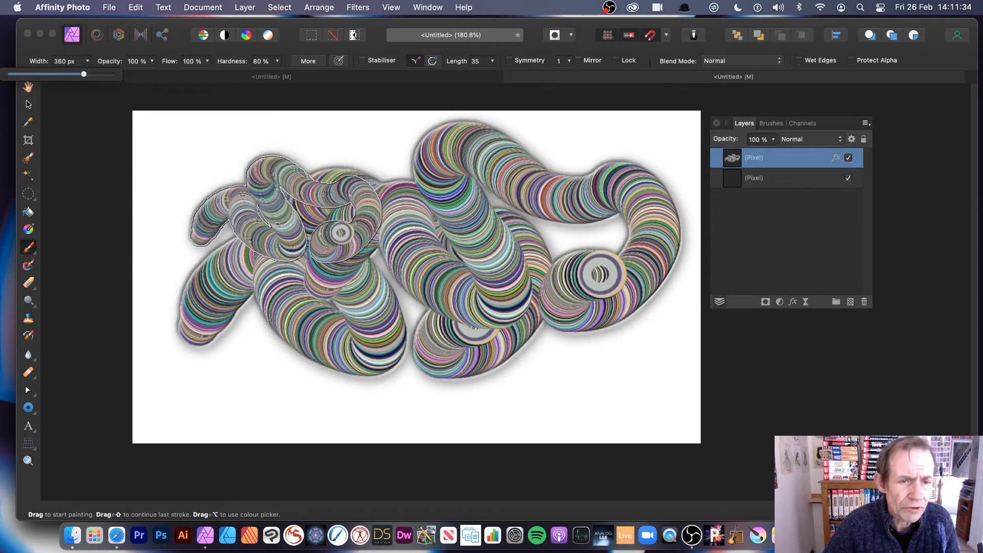
{"action": "left_click", "coordinate": [280, 190]}
{"action": "left_click", "coordinate": [423, 314]}
{"action": "left_click", "coordinate": [550, 248]}
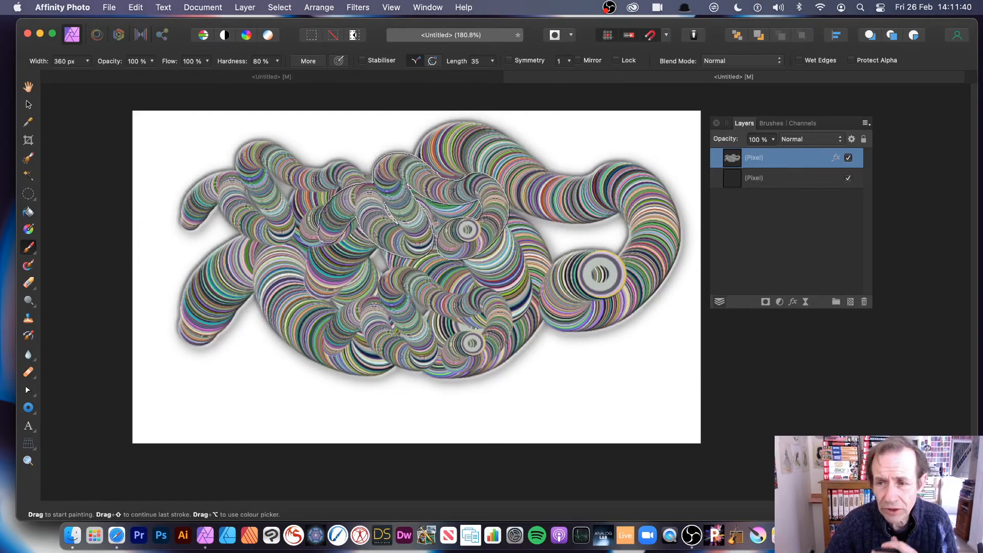
Open the tube image brush for editing and set its size to 436.9 px and its spacing to 41%.
{"action": "left_click", "coordinate": [770, 125]}
{"action": "left_click", "coordinate": [770, 124]}
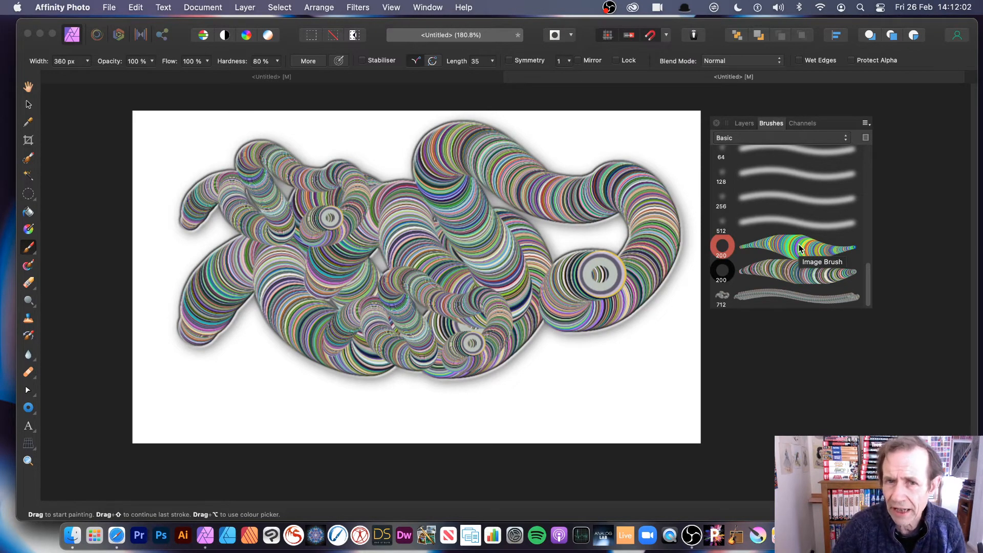
{"action": "double_click", "coordinate": [801, 303]}
{"action": "left_click", "coordinate": [499, 199]}
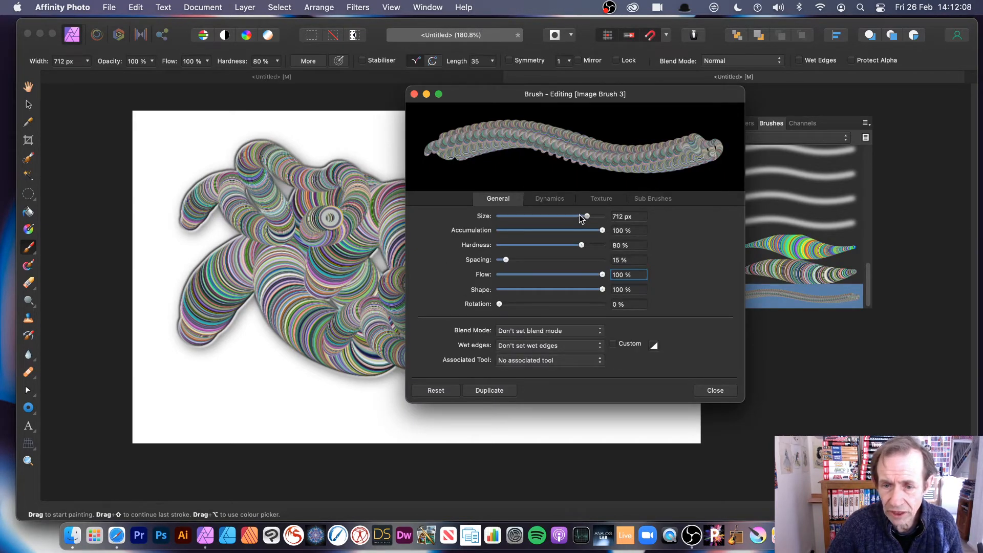
{"action": "left_click", "coordinate": [580, 216]}
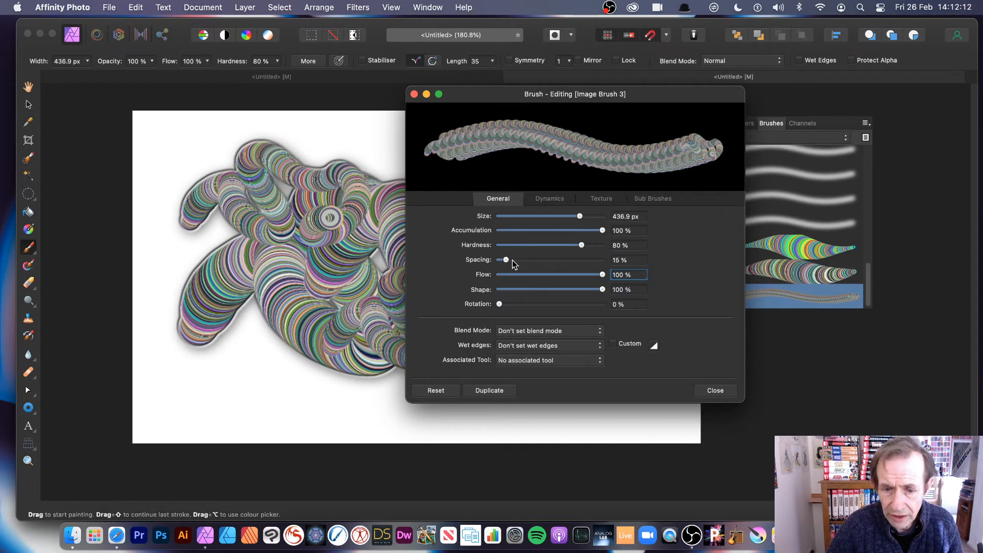
{"action": "left_click_drag", "start_coordinate": [506, 259], "coordinate": [520, 262]}
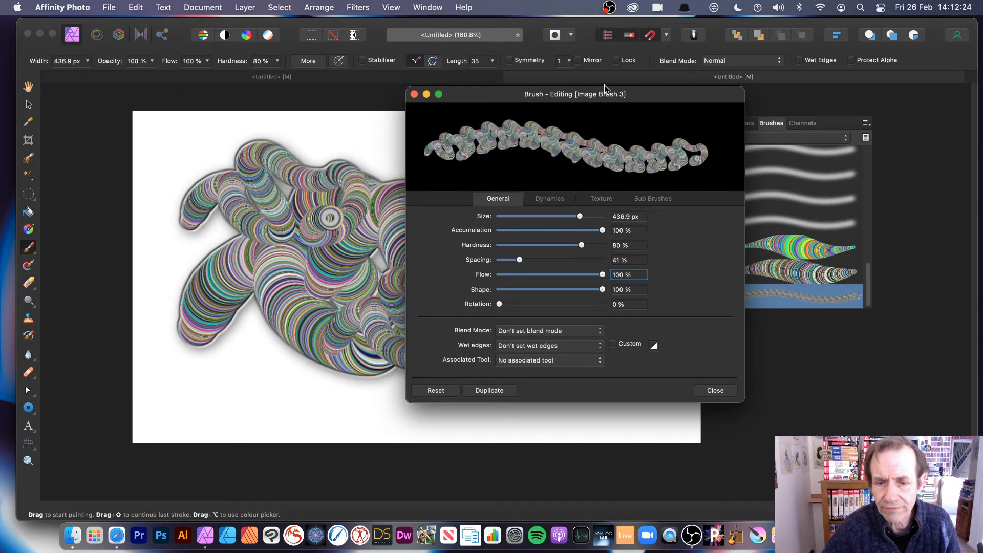
Set the brush dynamics to 68% Size Jitter, 60% Hue Jitter, 80% Saturation Jitter and 0% Luminosity Jitter.
{"action": "left_click", "coordinate": [548, 201]}
{"action": "left_click_drag", "start_coordinate": [507, 216], "coordinate": [570, 225]}
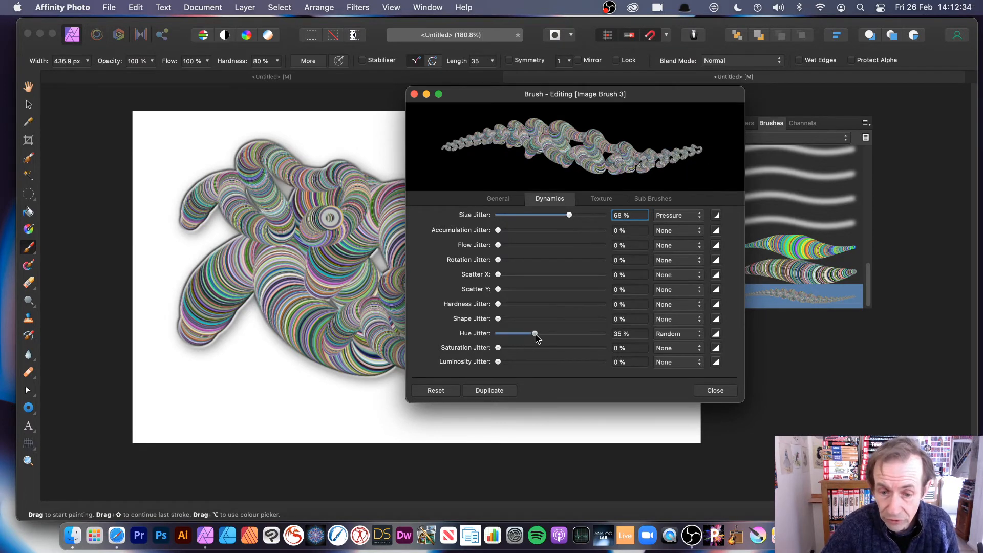
{"action": "left_click_drag", "start_coordinate": [549, 347], "coordinate": [582, 349]}
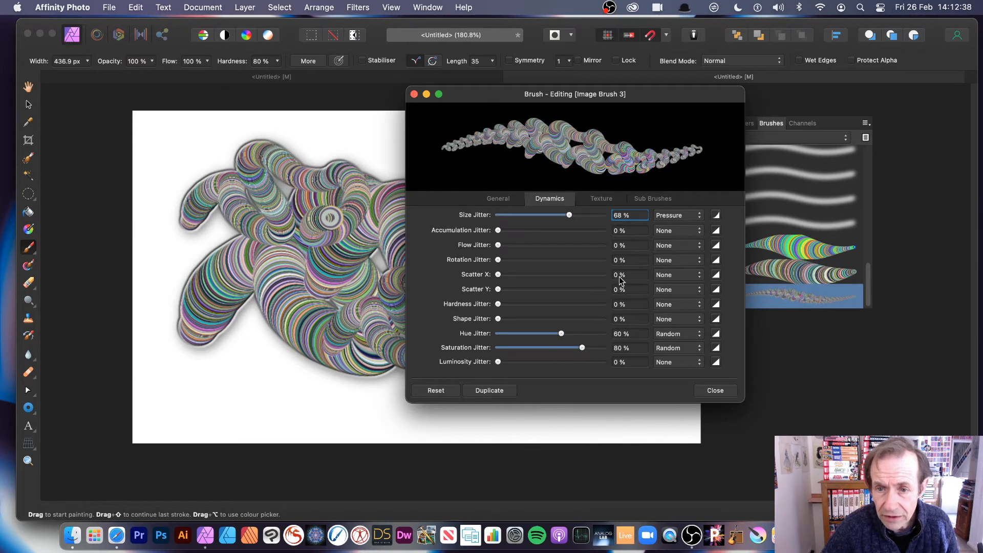
{"action": "left_click_drag", "start_coordinate": [519, 362], "coordinate": [498, 363]}
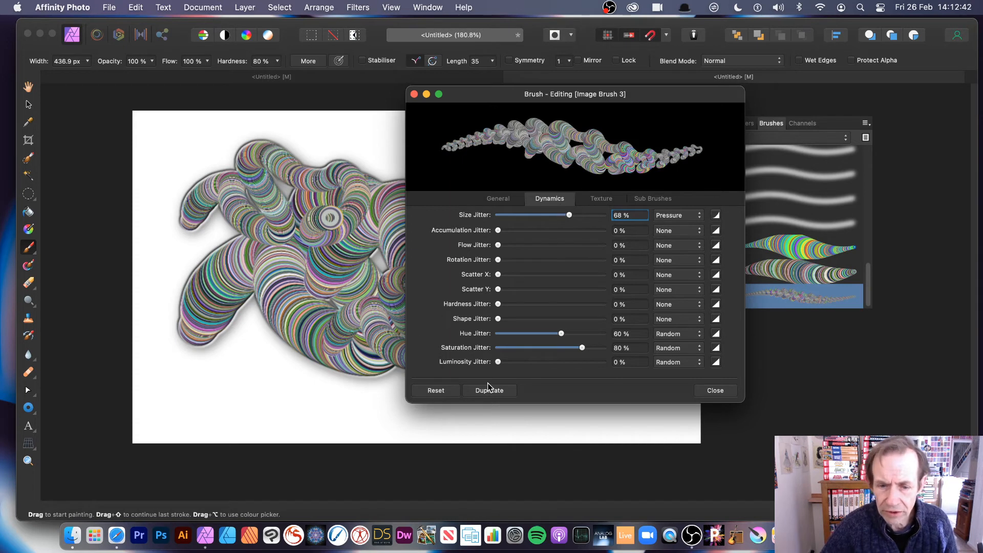
Check the brush's texture and sub-brush settings, close the editor, and paint multicoloured tubes across the canvas.
{"action": "left_click", "coordinate": [611, 200]}
{"action": "left_click", "coordinate": [652, 200]}
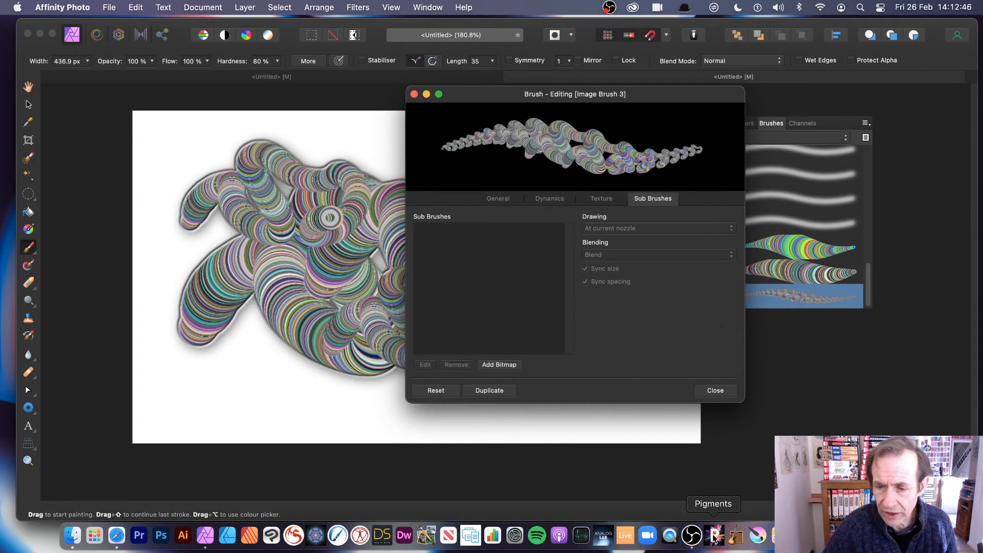
{"action": "left_click", "coordinate": [718, 392]}
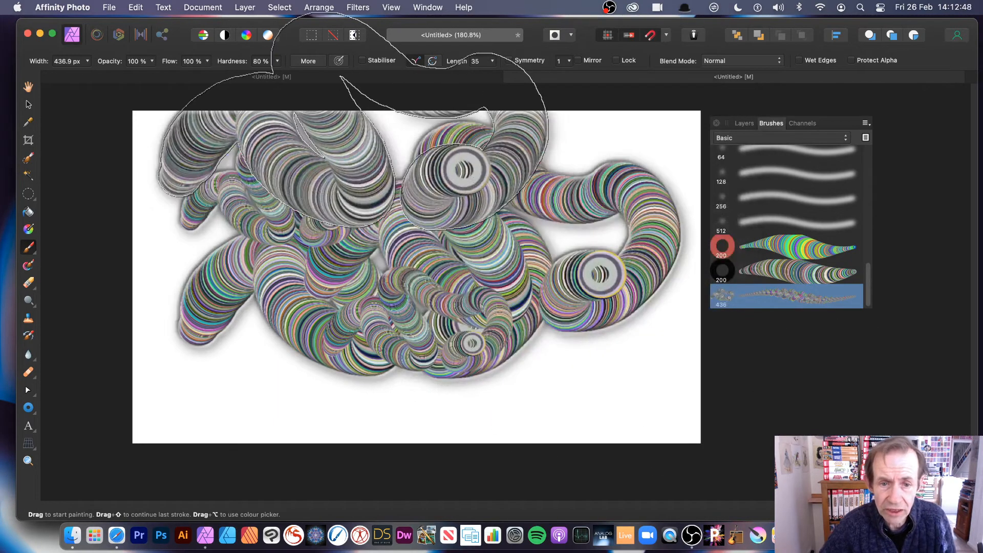
{"action": "mouse_move", "coordinate": [277, 290]}
{"action": "left_mouse_down"}
{"action": "mouse_move", "coordinate": [239, 296]}
{"action": "mouse_move", "coordinate": [257, 250]}
{"action": "mouse_move", "coordinate": [586, 239]}
{"action": "mouse_move", "coordinate": [471, 328]}
{"action": "mouse_move", "coordinate": [250, 338]}
{"action": "mouse_move", "coordinate": [194, 158]}
{"action": "mouse_move", "coordinate": [436, 163]}
{"action": "mouse_move", "coordinate": [476, 219]}
{"action": "left_mouse_up"}
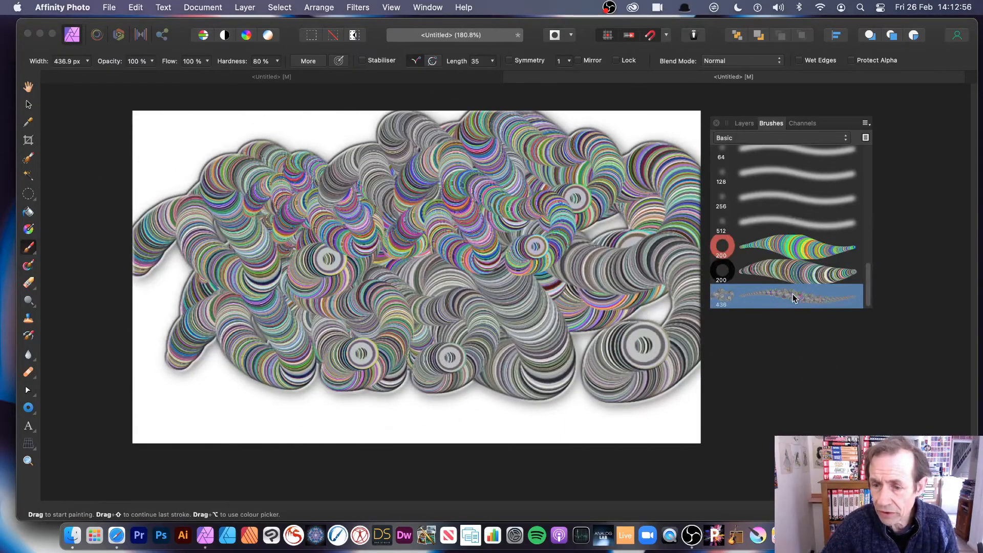
Set the tube brush's Rotation Jitter to 78% and paint randomly rotated tubes over the whole canvas.
{"action": "double_click", "coordinate": [792, 294]}
{"action": "left_click", "coordinate": [500, 201]}
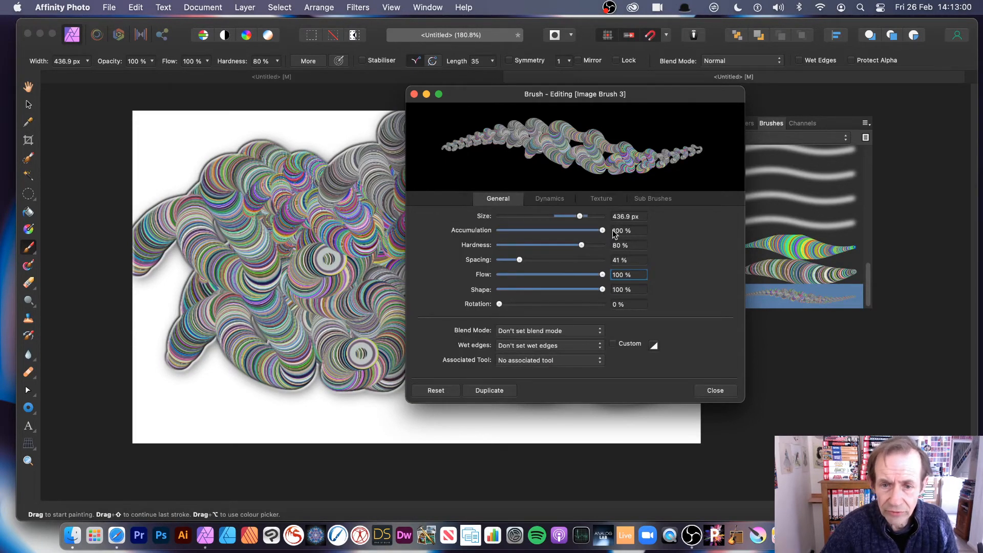
{"action": "left_click", "coordinate": [550, 200]}
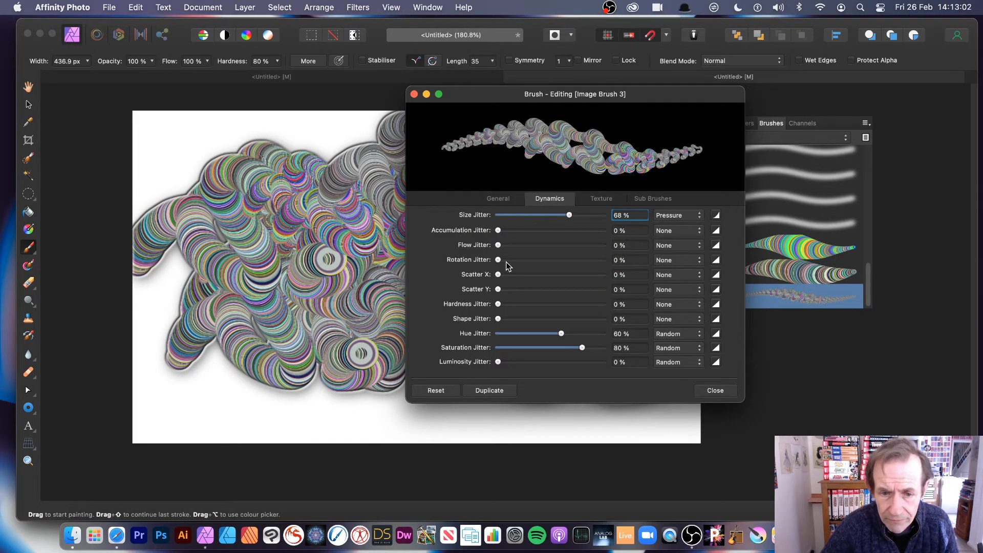
{"action": "left_click_drag", "start_coordinate": [511, 263], "coordinate": [582, 268]}
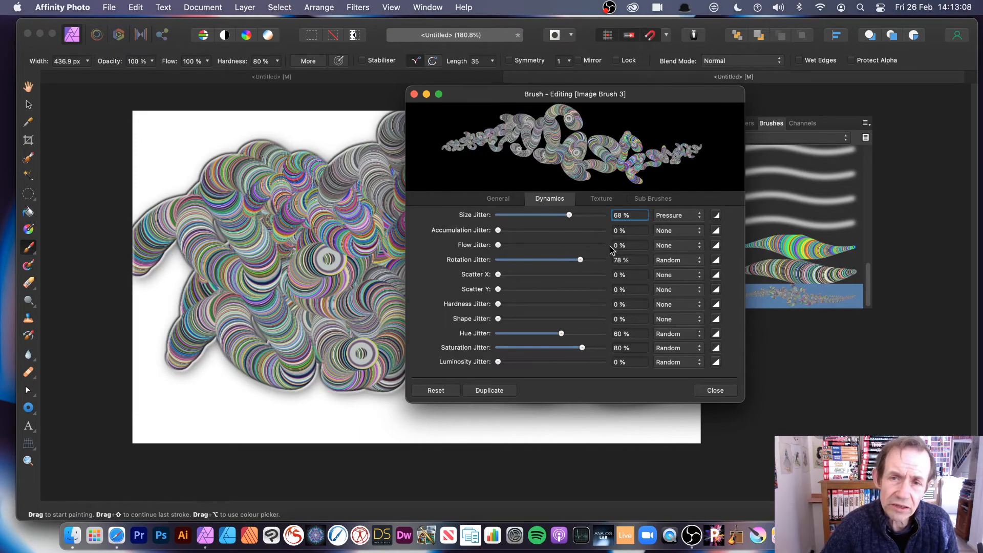
{"action": "left_click", "coordinate": [715, 390]}
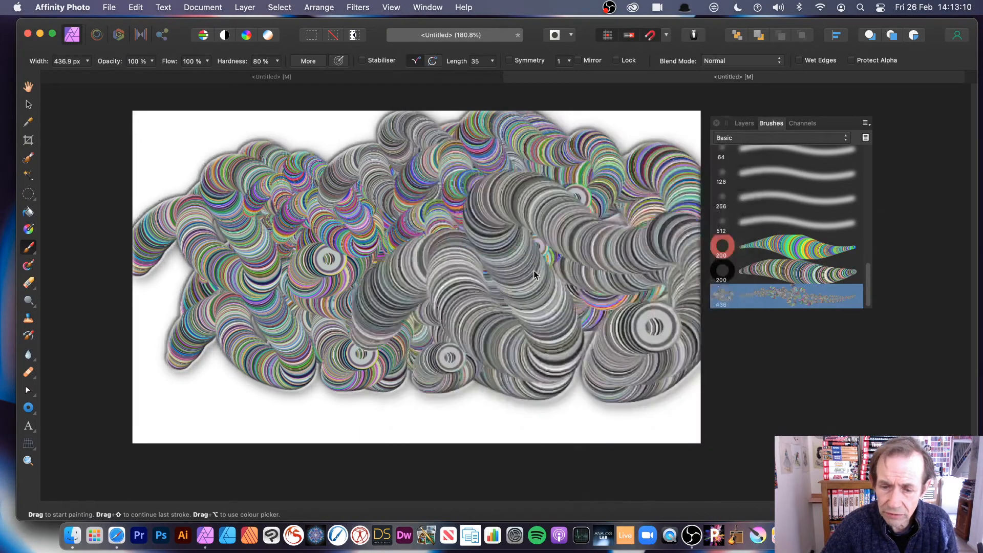
{"action": "mouse_move", "coordinate": [534, 270]}
{"action": "left_mouse_down"}
{"action": "mouse_move", "coordinate": [516, 252]}
{"action": "mouse_move", "coordinate": [275, 257]}
{"action": "mouse_move", "coordinate": [238, 273]}
{"action": "mouse_move", "coordinate": [248, 236]}
{"action": "mouse_move", "coordinate": [300, 213]}
{"action": "mouse_move", "coordinate": [438, 284]}
{"action": "mouse_move", "coordinate": [515, 238]}
{"action": "mouse_move", "coordinate": [576, 279]}
{"action": "mouse_move", "coordinate": [545, 346]}
{"action": "mouse_move", "coordinate": [500, 274]}
{"action": "mouse_move", "coordinate": [617, 266]}
{"action": "mouse_move", "coordinate": [580, 384]}
{"action": "mouse_move", "coordinate": [640, 349]}
{"action": "mouse_move", "coordinate": [541, 349]}
{"action": "mouse_move", "coordinate": [376, 385]}
{"action": "mouse_move", "coordinate": [245, 328]}
{"action": "mouse_move", "coordinate": [178, 277]}
{"action": "mouse_move", "coordinate": [168, 319]}
{"action": "mouse_move", "coordinate": [245, 137]}
{"action": "mouse_move", "coordinate": [328, 129]}
{"action": "mouse_move", "coordinate": [408, 163]}
{"action": "mouse_move", "coordinate": [490, 229]}
{"action": "mouse_move", "coordinate": [629, 208]}
{"action": "mouse_move", "coordinate": [557, 282]}
{"action": "mouse_move", "coordinate": [481, 310]}
{"action": "mouse_move", "coordinate": [475, 262]}
{"action": "mouse_move", "coordinate": [429, 307]}
{"action": "mouse_move", "coordinate": [331, 278]}
{"action": "left_mouse_up"}
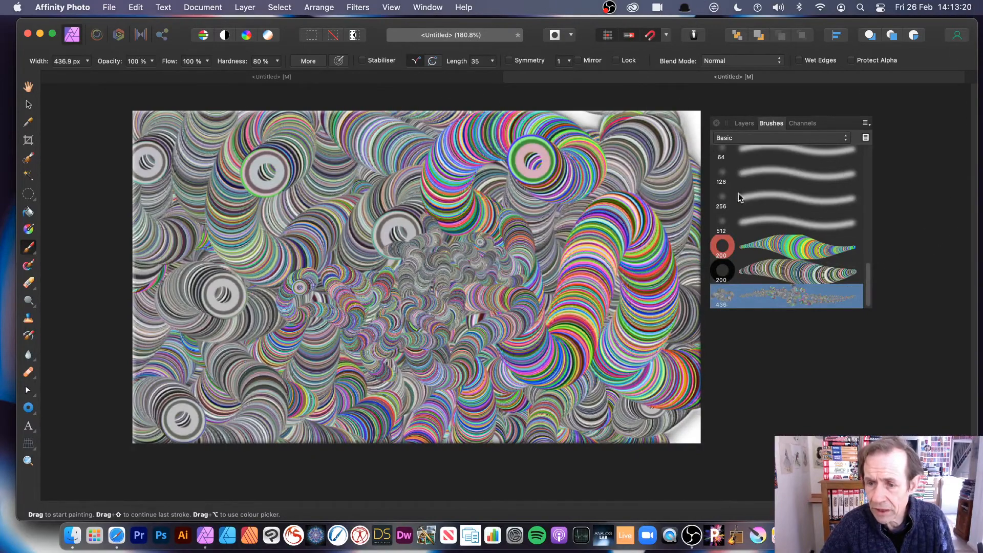
Raise the tube brush's Size Jitter to 81% and its size to 498.1 px, and paint more tubes over the canvas.
{"action": "double_click", "coordinate": [785, 299]}
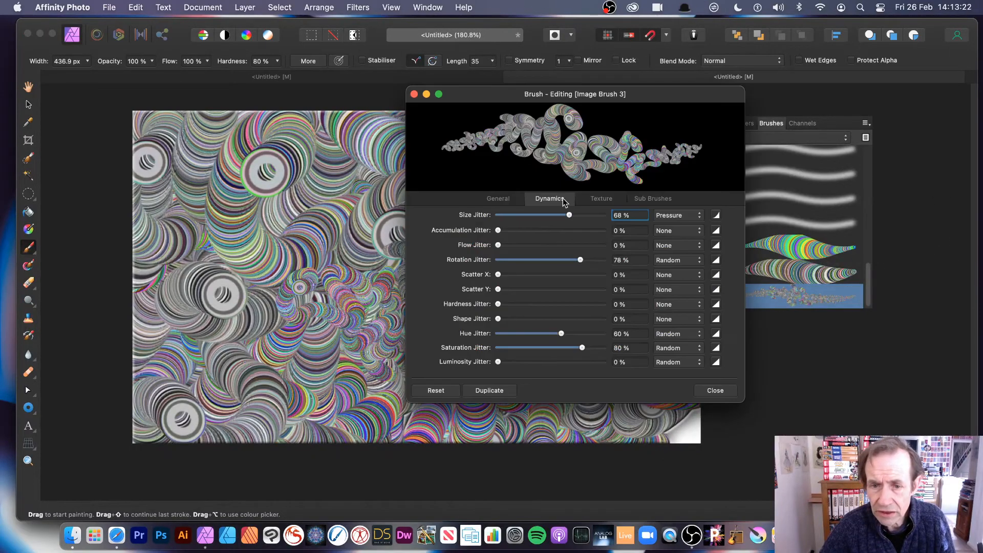
{"action": "left_click", "coordinate": [577, 216]}
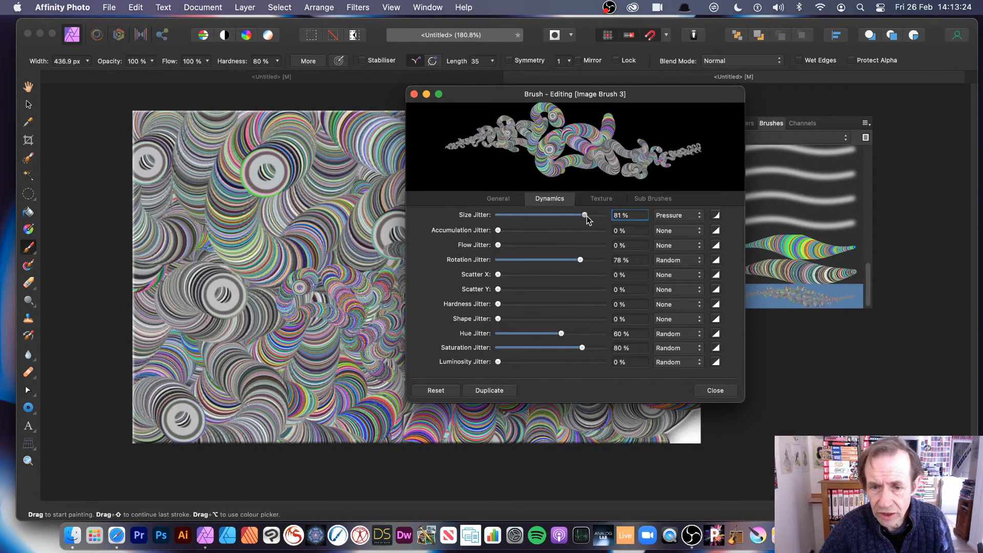
{"action": "left_click", "coordinate": [498, 198]}
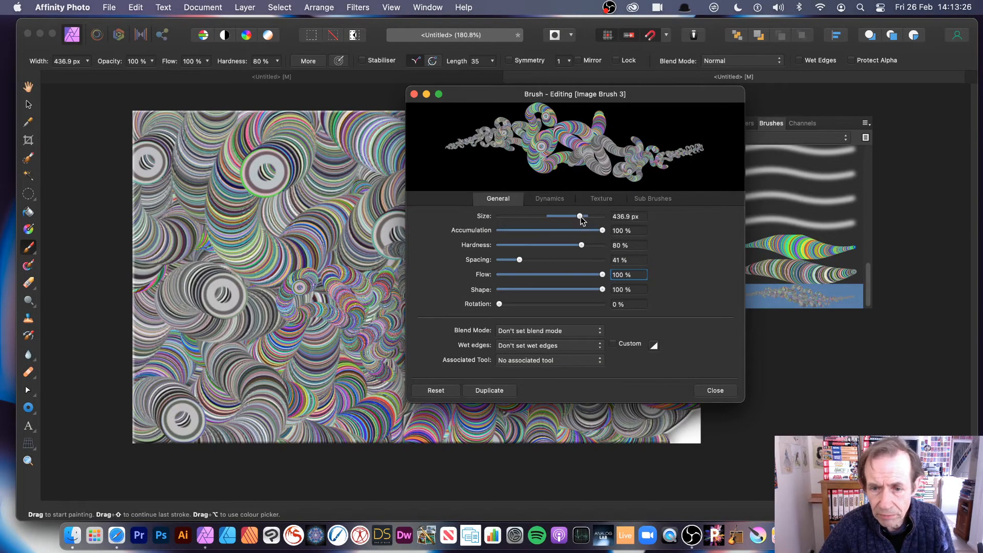
{"action": "left_click_drag", "start_coordinate": [582, 216], "coordinate": [586, 214]}
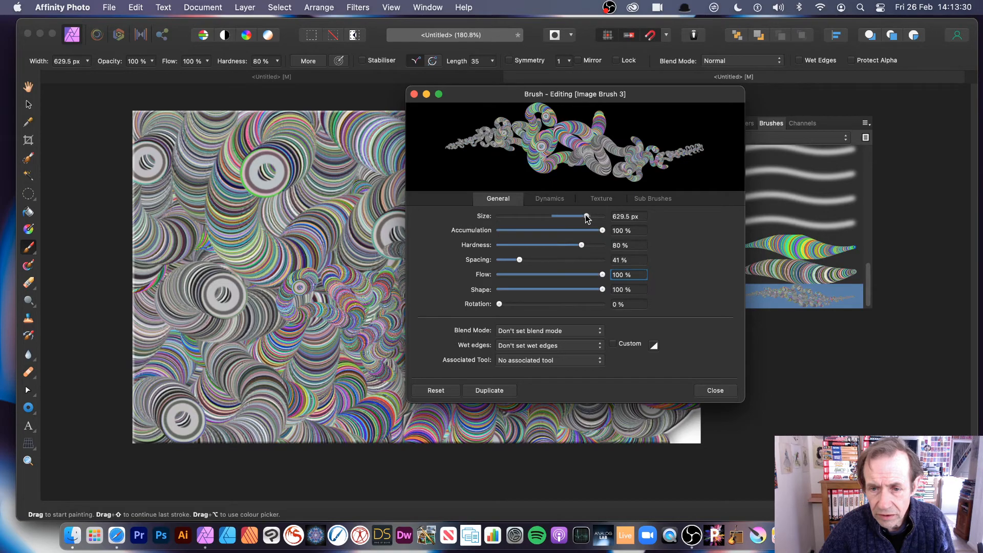
{"action": "left_click", "coordinate": [715, 390]}
{"action": "mouse_move", "coordinate": [434, 206]}
{"action": "left_mouse_down"}
{"action": "mouse_move", "coordinate": [320, 256]}
{"action": "mouse_move", "coordinate": [528, 322]}
{"action": "mouse_move", "coordinate": [483, 277]}
{"action": "mouse_move", "coordinate": [517, 365]}
{"action": "mouse_move", "coordinate": [237, 263]}
{"action": "mouse_move", "coordinate": [450, 290]}
{"action": "mouse_move", "coordinate": [479, 271]}
{"action": "mouse_move", "coordinate": [527, 300]}
{"action": "mouse_move", "coordinate": [329, 275]}
{"action": "mouse_move", "coordinate": [527, 176]}
{"action": "mouse_move", "coordinate": [627, 238]}
{"action": "mouse_move", "coordinate": [622, 359]}
{"action": "mouse_move", "coordinate": [417, 307]}
{"action": "mouse_move", "coordinate": [472, 219]}
{"action": "mouse_move", "coordinate": [613, 251]}
{"action": "mouse_move", "coordinate": [471, 279]}
{"action": "mouse_move", "coordinate": [165, 286]}
{"action": "mouse_move", "coordinate": [152, 239]}
{"action": "left_mouse_up"}
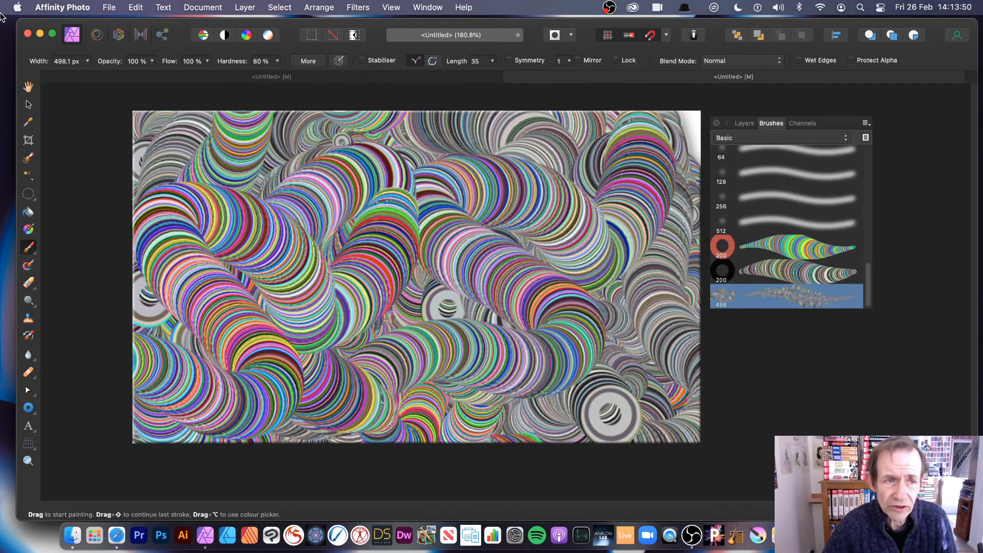
Create a new 1024 x 600 px document from the WSVGA web preset.
{"action": "left_click", "coordinate": [109, 11]}
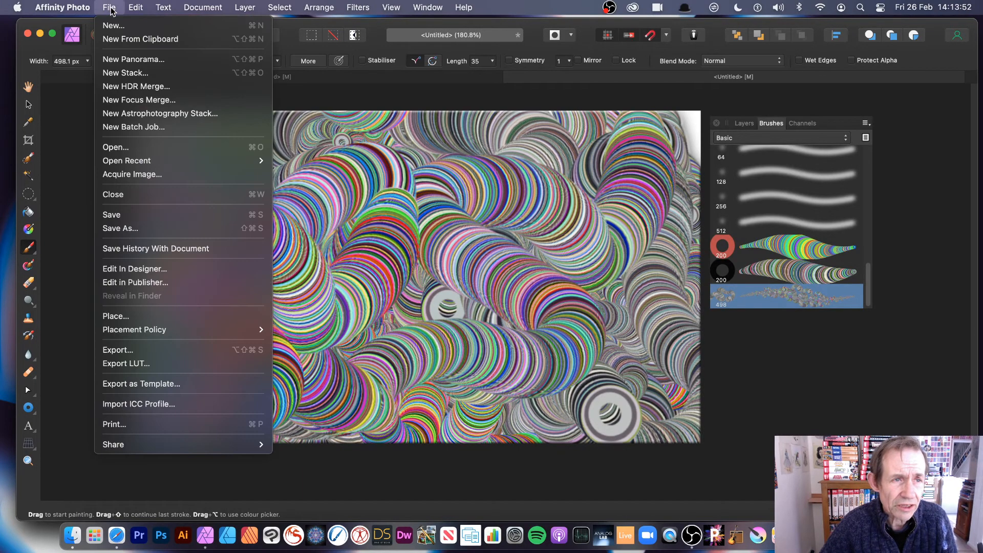
{"action": "left_click", "coordinate": [113, 24]}
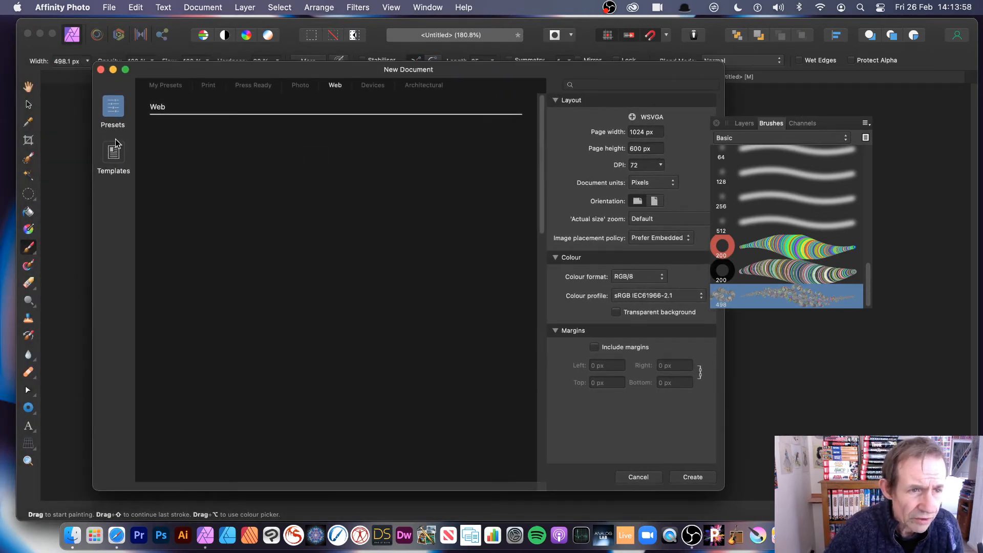
{"action": "left_click", "coordinate": [208, 87]}
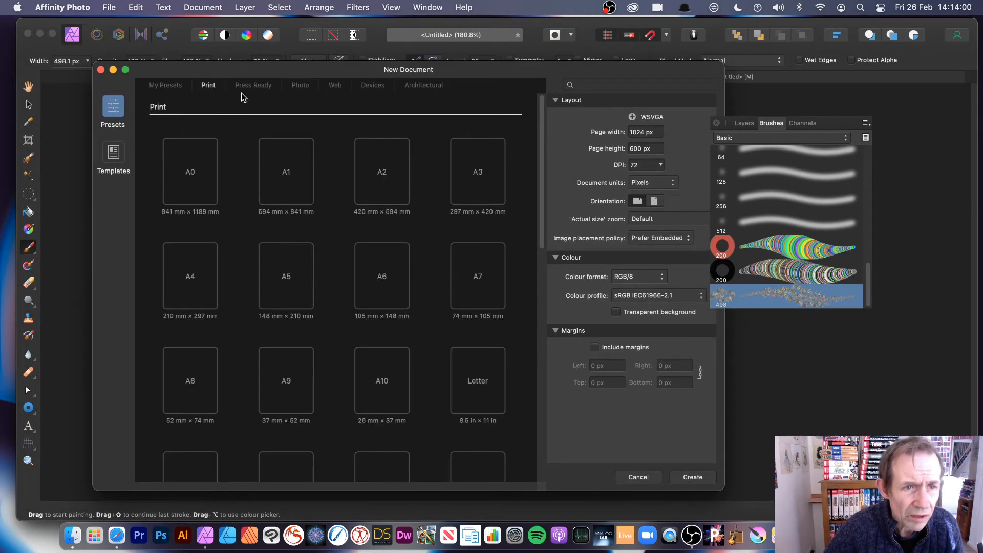
{"action": "left_click", "coordinate": [263, 87]}
{"action": "left_click", "coordinate": [334, 87]}
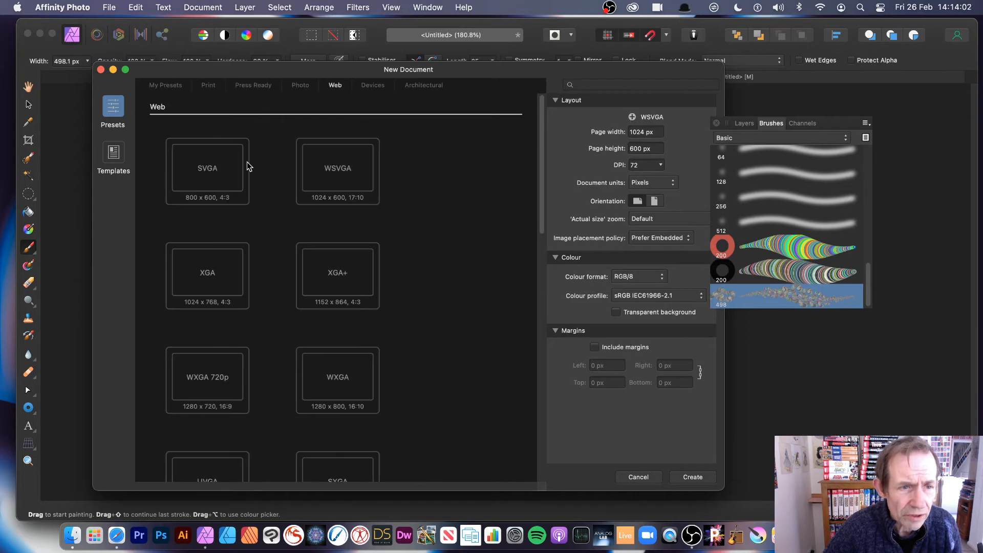
{"action": "double_click", "coordinate": [330, 182]}
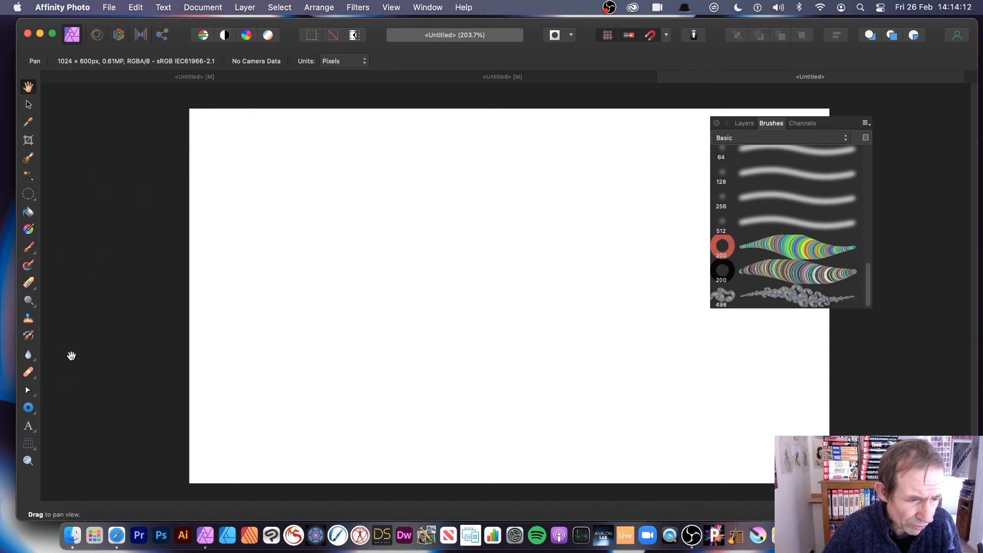
Choose the Paint Brush tool and reduce the brush width to 190 px.
{"action": "left_click", "coordinate": [29, 248]}
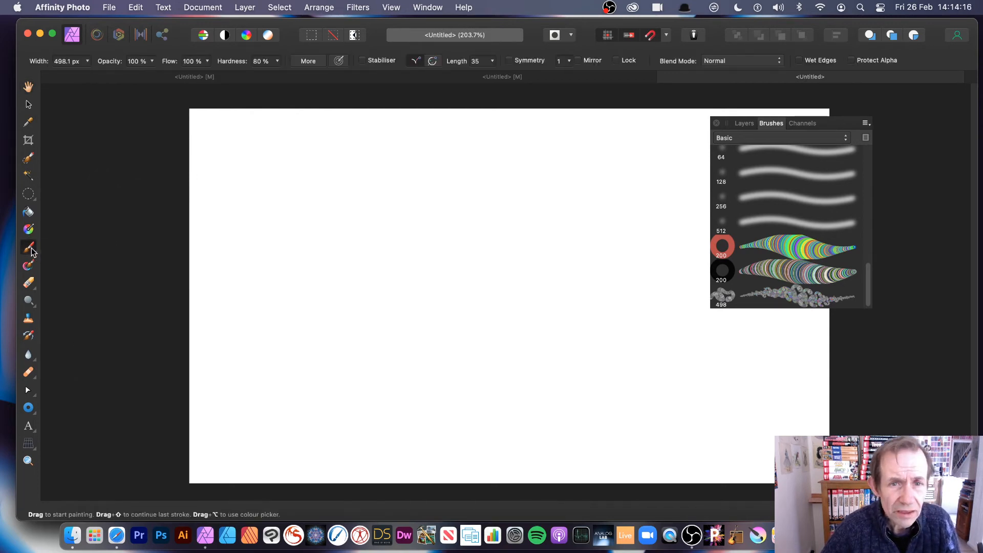
{"action": "left_click", "coordinate": [88, 61]}
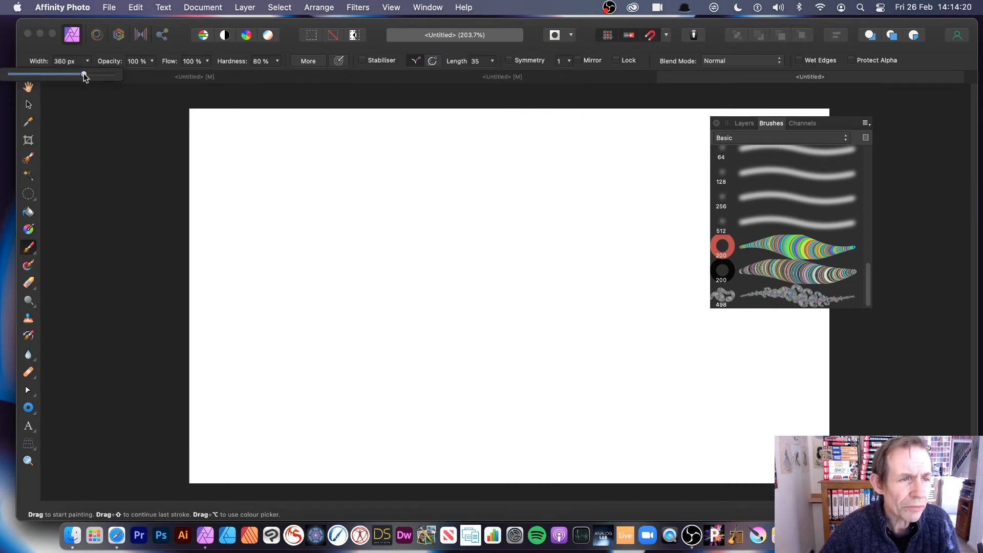
{"action": "left_click_drag", "start_coordinate": [80, 76], "coordinate": [79, 76]}
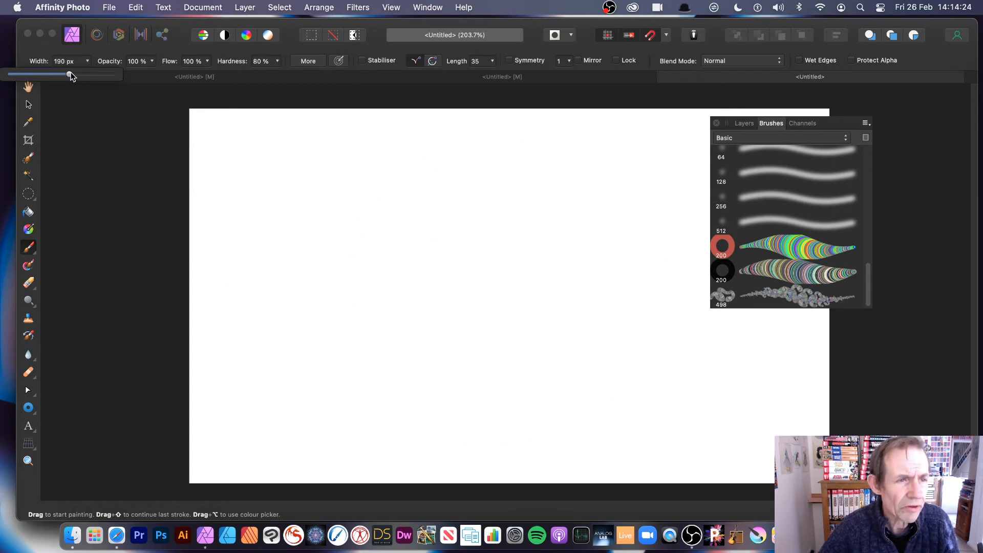
Paint a few trial tubes on the blank canvas and undo all the strokes.
{"action": "mouse_move", "coordinate": [358, 285]}
{"action": "left_mouse_down"}
{"action": "mouse_move", "coordinate": [479, 264]}
{"action": "mouse_move", "coordinate": [555, 292]}
{"action": "mouse_move", "coordinate": [554, 275]}
{"action": "mouse_move", "coordinate": [464, 373]}
{"action": "mouse_move", "coordinate": [415, 318]}
{"action": "mouse_move", "coordinate": [451, 379]}
{"action": "mouse_move", "coordinate": [469, 307]}
{"action": "left_mouse_up"}
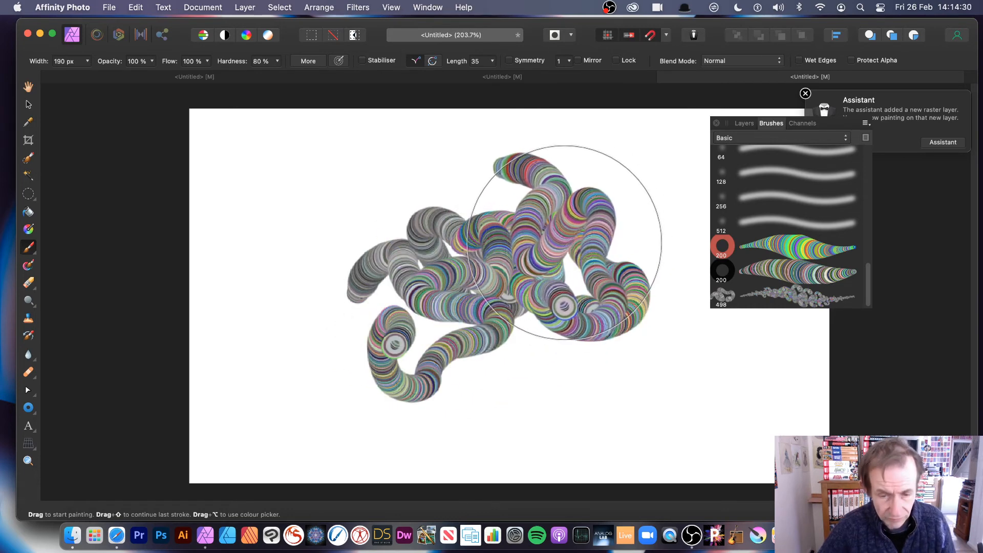
{"action": "key", "text": "super+z"}
{"action": "key", "text": "super+z"}
{"action": "key", "text": "super+z"}
{"action": "key", "text": "super+z"}
{"action": "key", "text": "super+z"}
{"action": "key", "text": "super+z"}
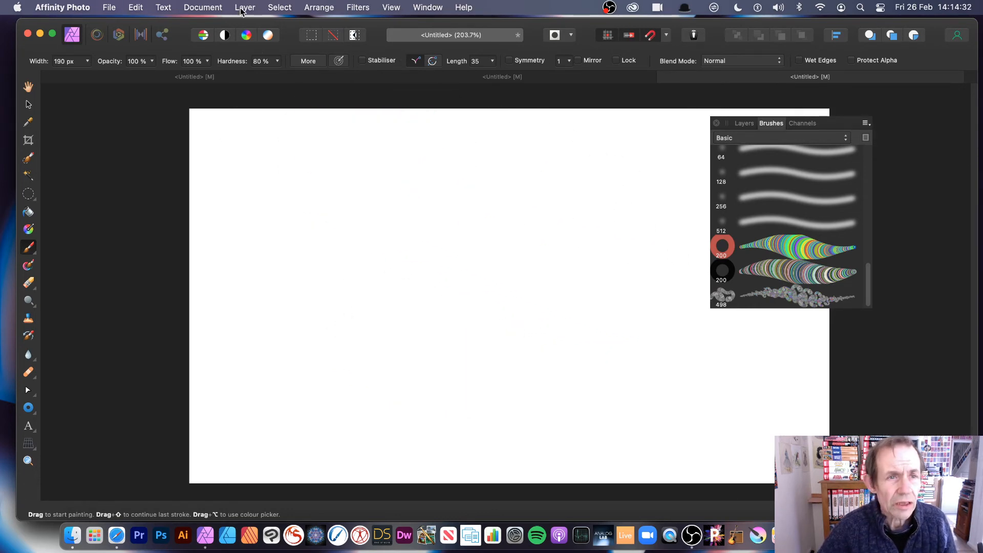
Add a new layer and stamp three separate multicoloured tube shapes around the middle of the canvas.
{"action": "left_click", "coordinate": [245, 7]}
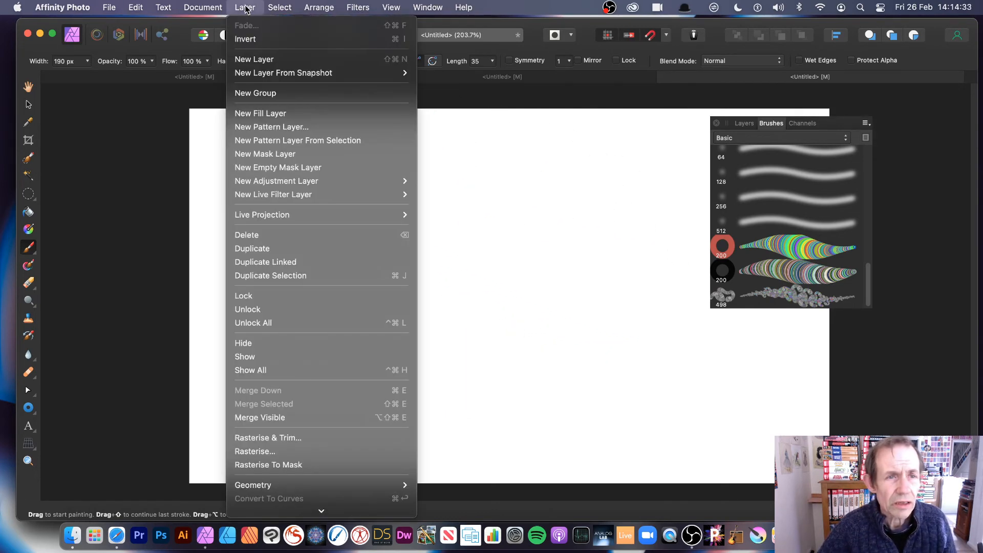
{"action": "left_click", "coordinate": [257, 59]}
{"action": "mouse_move", "coordinate": [376, 187]}
{"action": "left_mouse_down"}
{"action": "mouse_move", "coordinate": [460, 215]}
{"action": "mouse_move", "coordinate": [431, 264]}
{"action": "left_mouse_up"}
{"action": "left_click", "coordinate": [434, 290]}
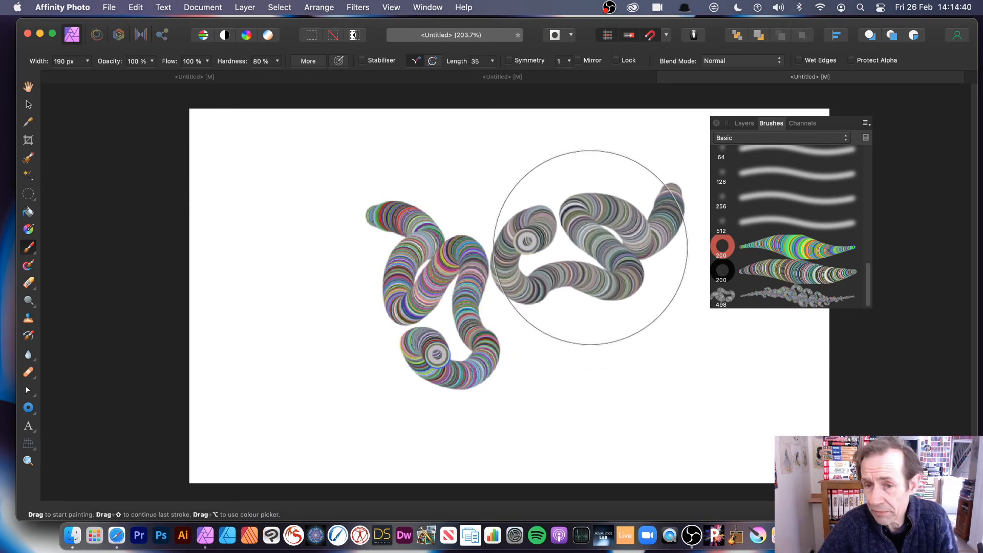
{"action": "left_click", "coordinate": [598, 239]}
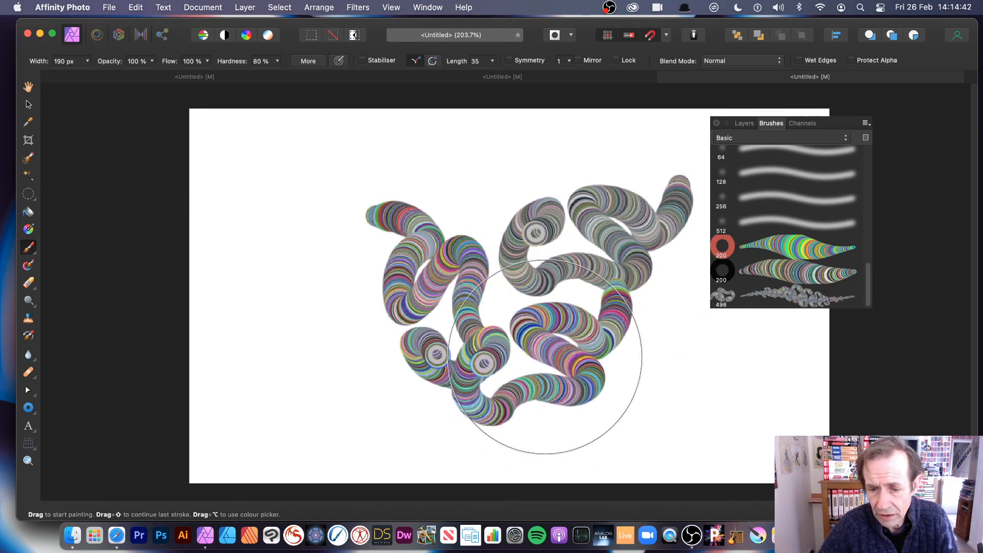
{"action": "left_click", "coordinate": [546, 355]}
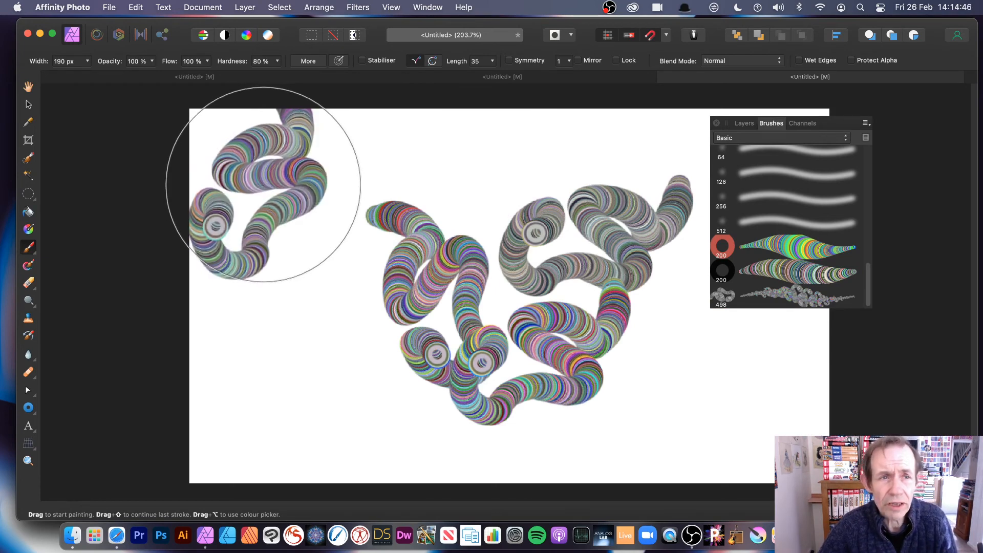
Select the painted layer's contents and create a new pattern layer from the selection.
{"action": "left_click", "coordinate": [244, 7]}
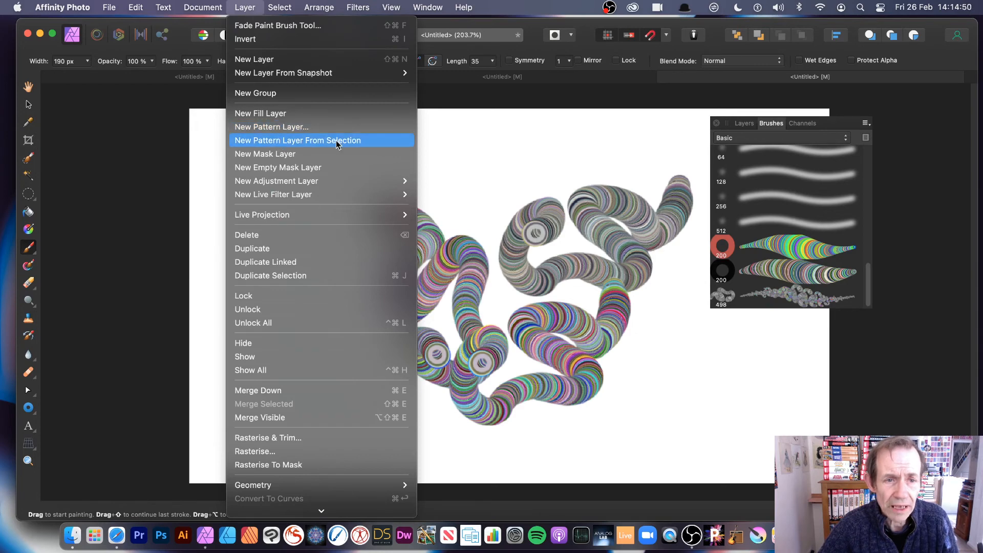
{"action": "left_click", "coordinate": [608, 213]}
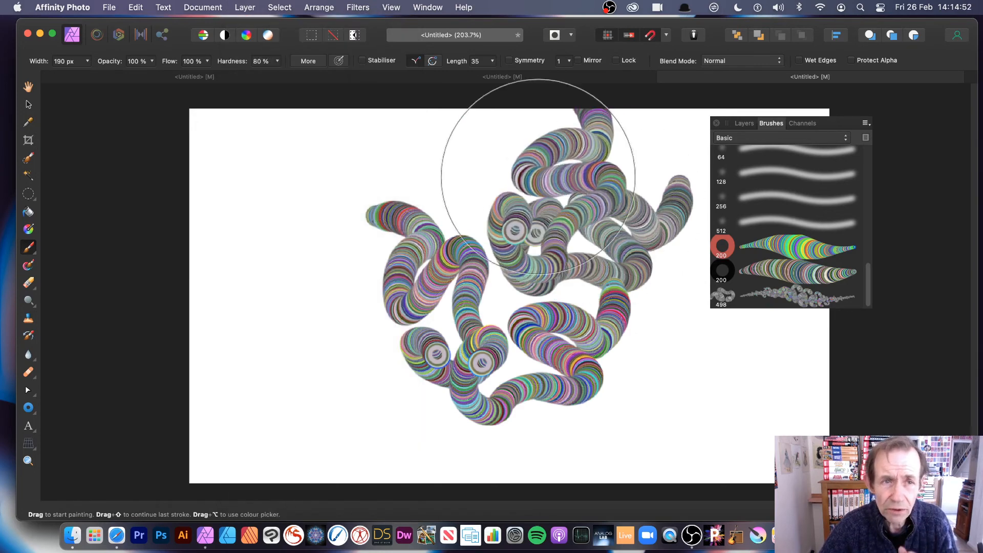
{"action": "left_click", "coordinate": [280, 8]}
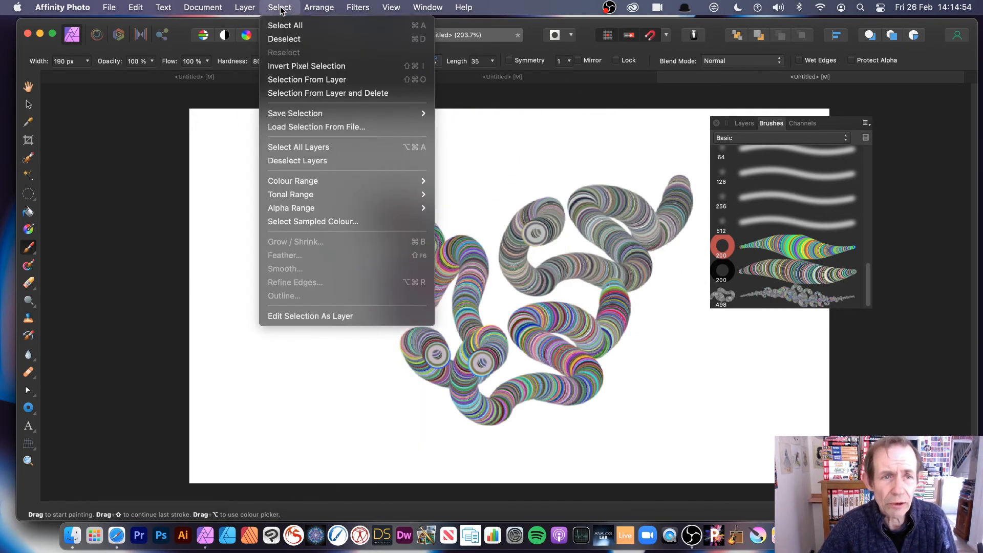
{"action": "left_click", "coordinate": [309, 81]}
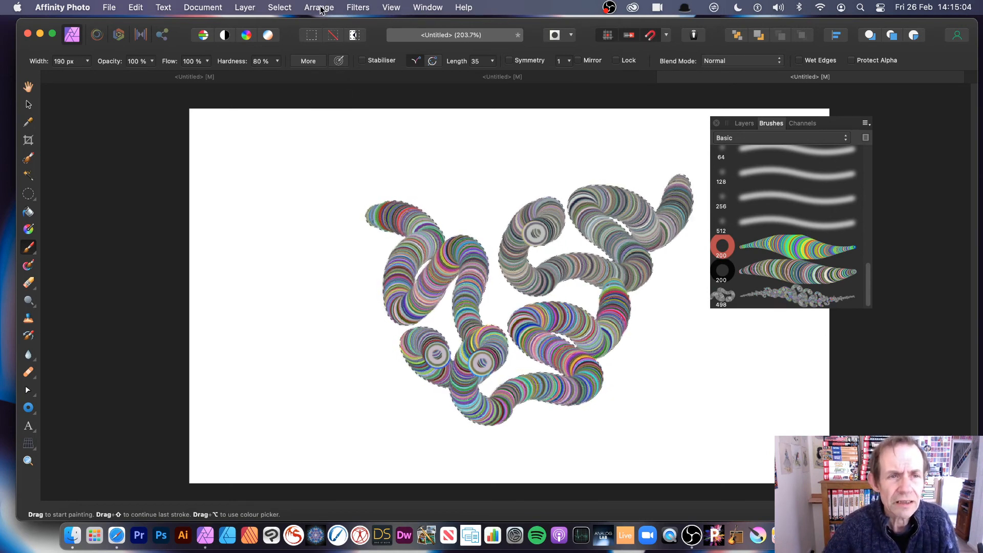
{"action": "left_click", "coordinate": [248, 9]}
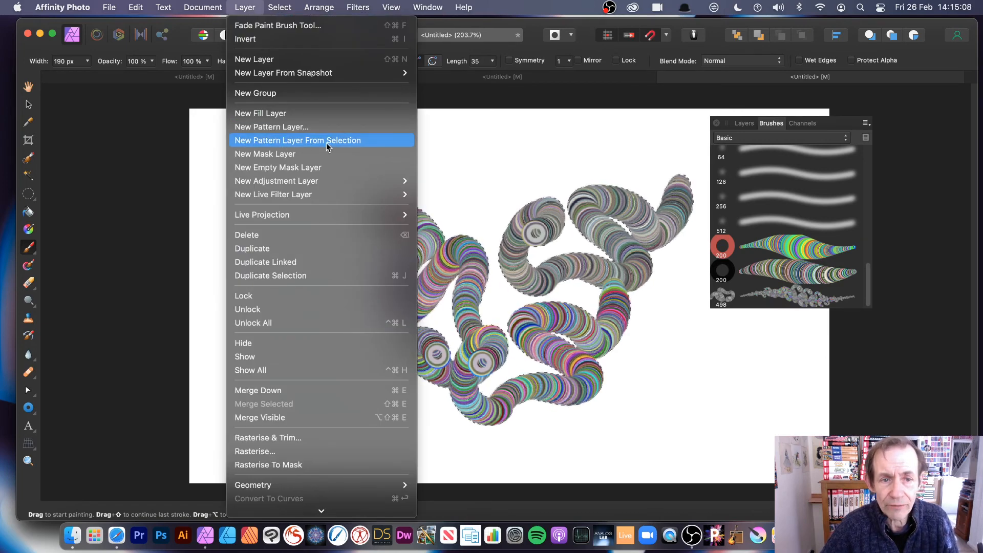
{"action": "left_click", "coordinate": [349, 143]}
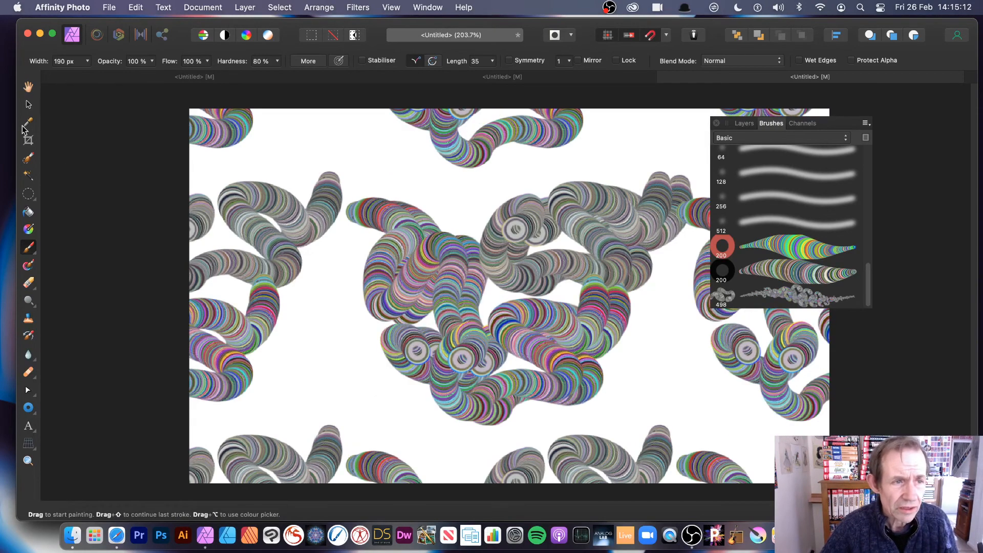
Scale the pattern tile down to 93 dpi and move it slightly up and left, with the painted pixel layer hidden.
{"action": "left_click", "coordinate": [29, 106]}
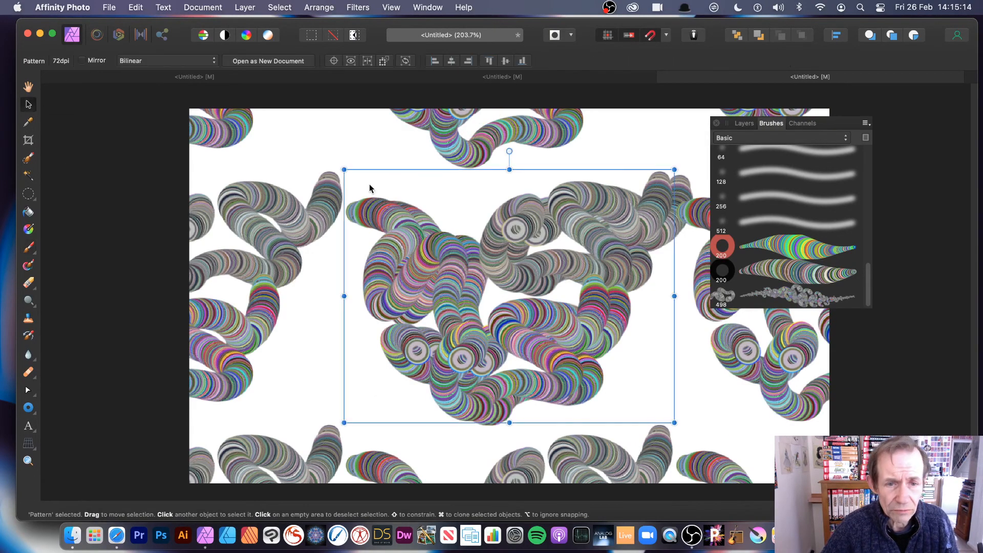
{"action": "mouse_move", "coordinate": [344, 168]}
{"action": "left_mouse_down"}
{"action": "mouse_move", "coordinate": [465, 233]}
{"action": "mouse_move", "coordinate": [418, 217]}
{"action": "mouse_move", "coordinate": [423, 230]}
{"action": "left_mouse_up"}
{"action": "left_click", "coordinate": [744, 124]}
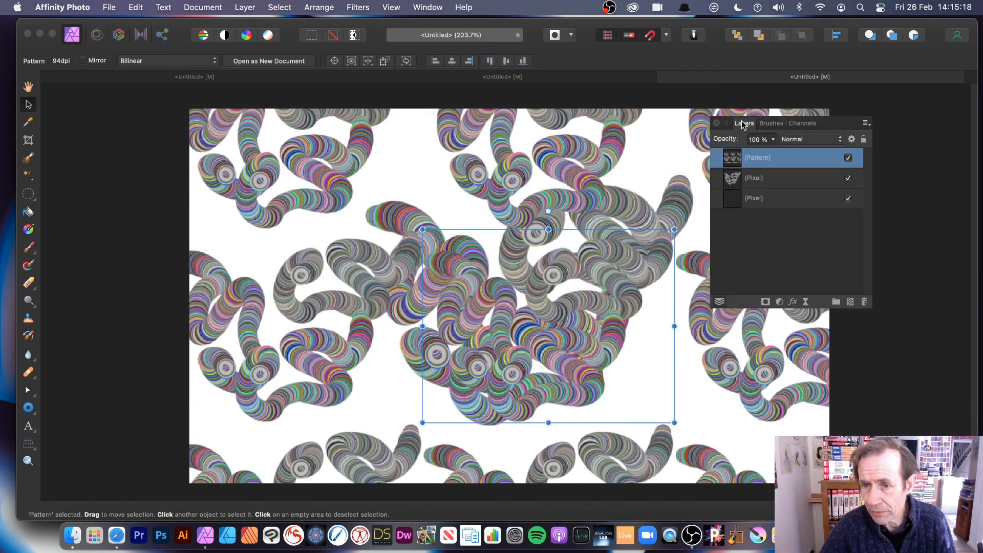
{"action": "left_click", "coordinate": [848, 179]}
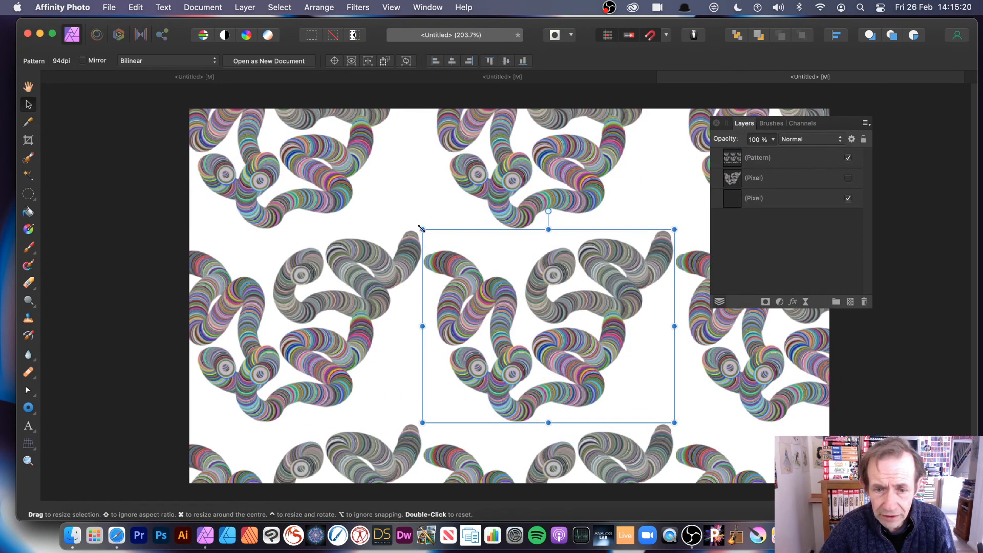
{"action": "mouse_move", "coordinate": [423, 230]}
{"action": "left_mouse_down"}
{"action": "mouse_move", "coordinate": [518, 284]}
{"action": "mouse_move", "coordinate": [601, 369]}
{"action": "mouse_move", "coordinate": [351, 176]}
{"action": "mouse_move", "coordinate": [420, 227]}
{"action": "left_mouse_up"}
{"action": "left_click_drag", "start_coordinate": [474, 285], "coordinate": [460, 269]}
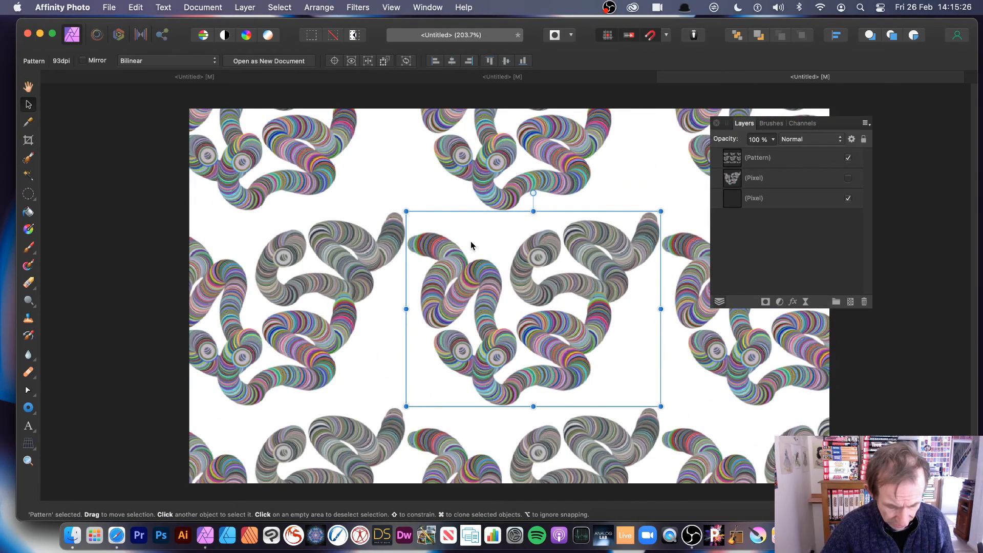
Clone the pattern layer over the original and scale the copy's tile down to 157 dpi.
{"action": "left_click_drag", "start_coordinate": [458, 268], "coordinate": [376, 312]}
{"action": "left_click_drag", "start_coordinate": [578, 254], "coordinate": [475, 334]}
{"action": "left_click_drag", "start_coordinate": [470, 375], "coordinate": [441, 334]}
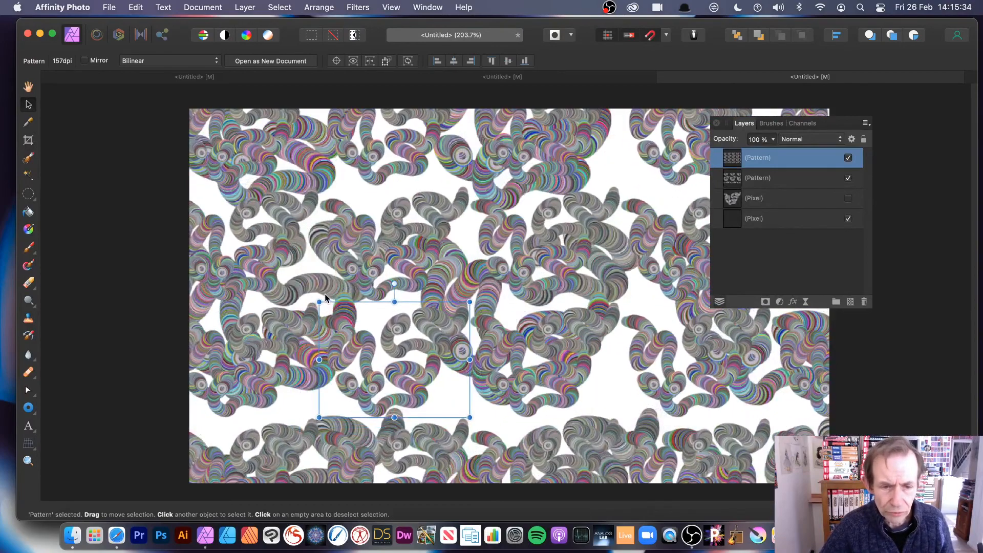
Rotate the cloned pattern's tile, then stretch and skew it into large slanted tubes at 48 x 46 dpi.
{"action": "left_click_drag", "start_coordinate": [321, 295], "coordinate": [452, 246]}
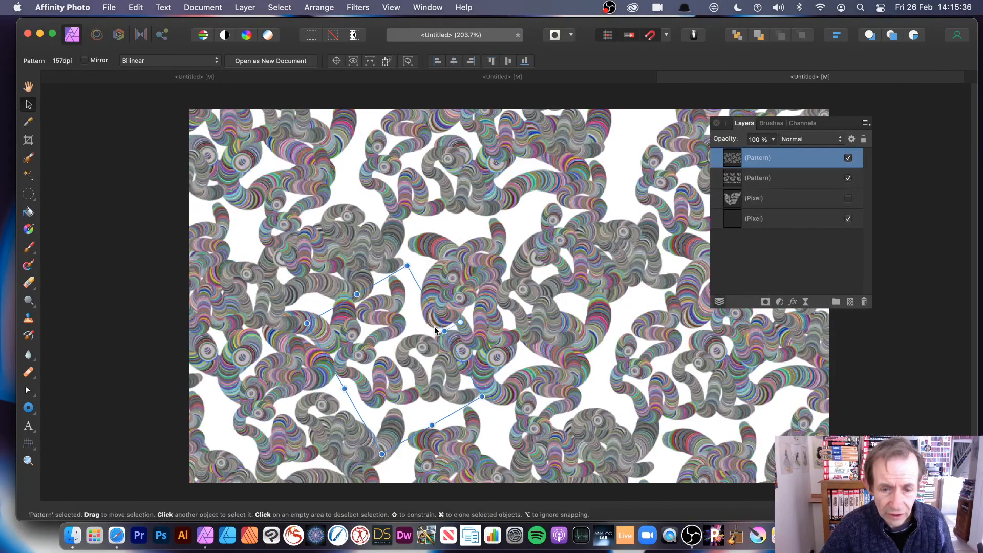
{"action": "left_click_drag", "start_coordinate": [444, 331], "coordinate": [531, 302]}
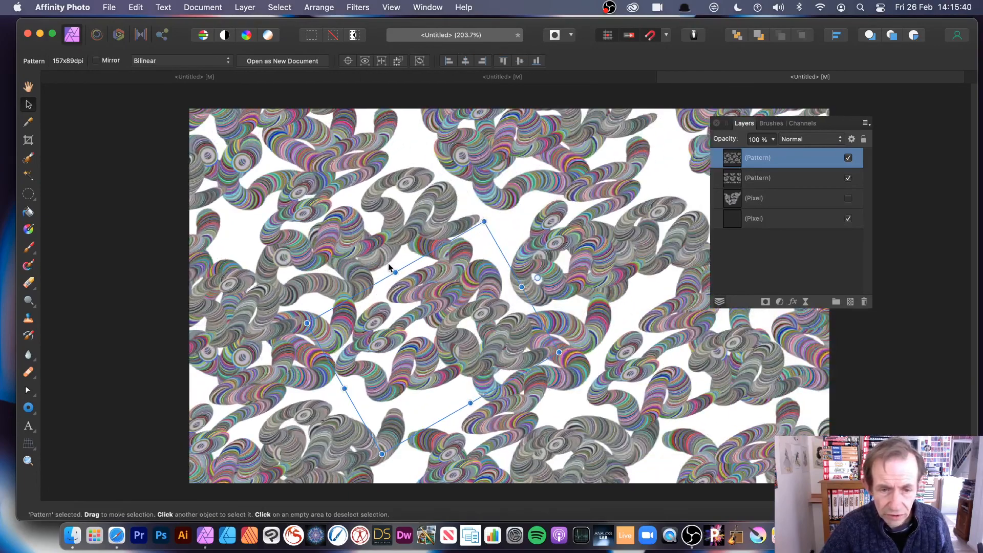
{"action": "left_click_drag", "start_coordinate": [389, 266], "coordinate": [626, 226]}
{"action": "left_click_drag", "start_coordinate": [492, 227], "coordinate": [361, 158]}
{"action": "left_click_drag", "start_coordinate": [406, 232], "coordinate": [477, 291]}
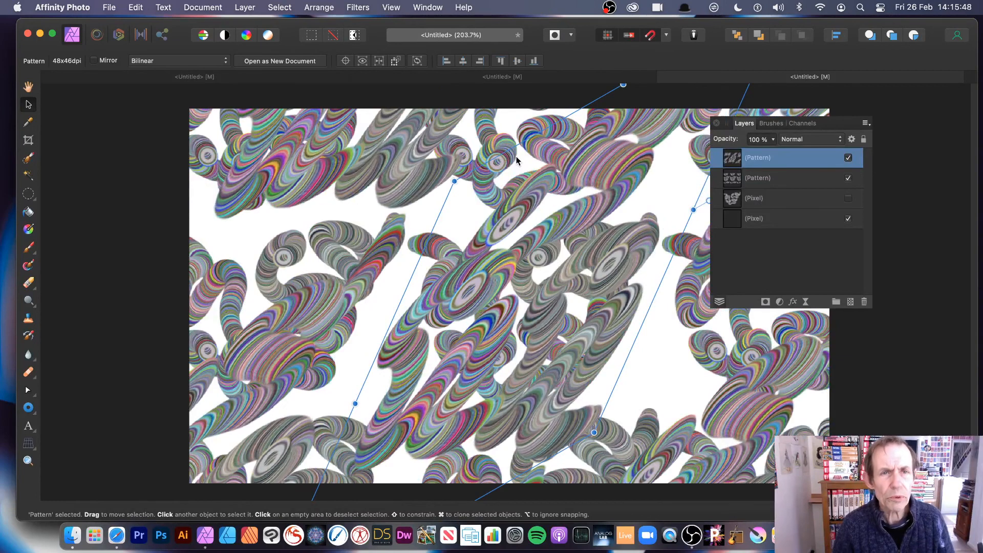